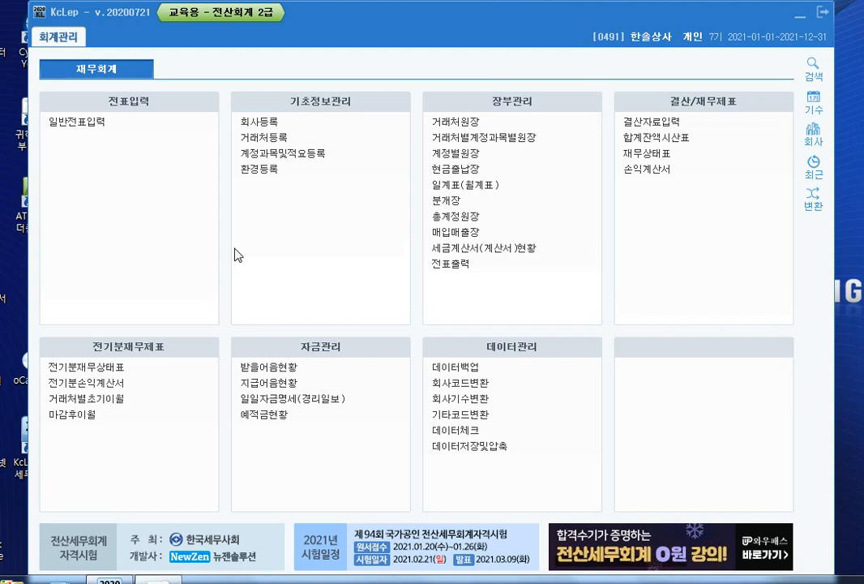
# Step: Open company registration (회사등록) and correct the business registration number of 한솔상사, keeping the tax type 일반과세
pyautogui.click(264, 122)
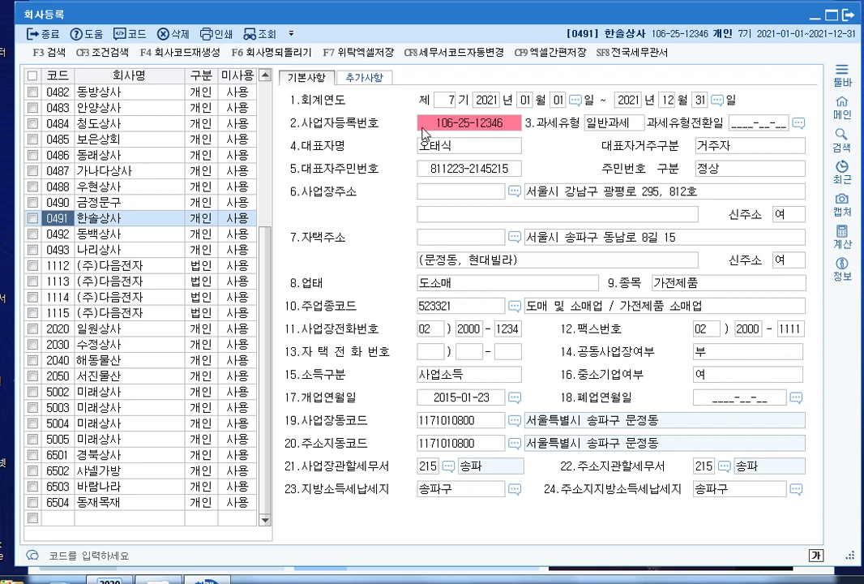
pyautogui.click(462, 124)
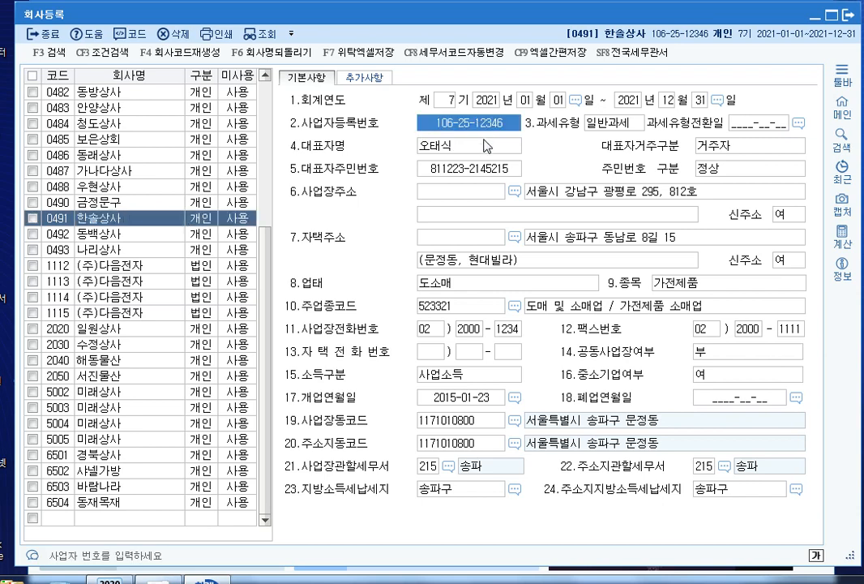
pyautogui.write('106-')
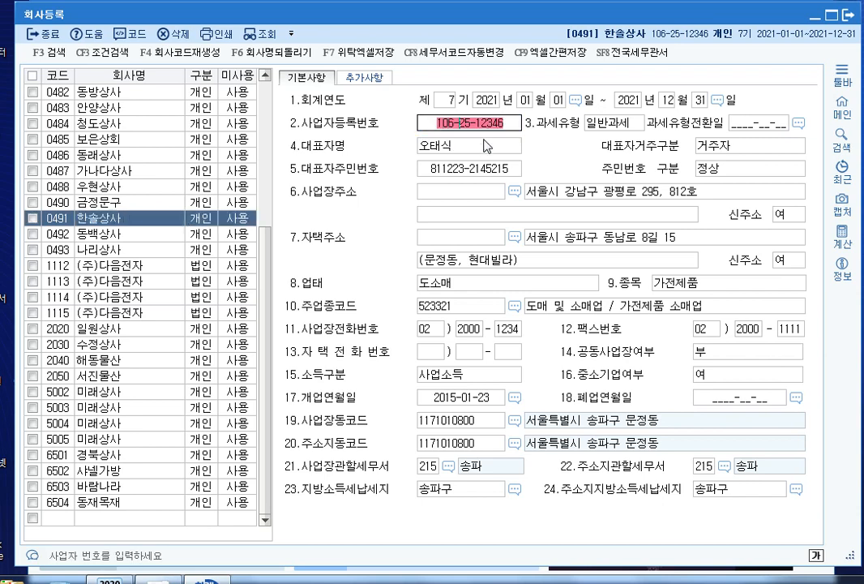
pyautogui.write('25-12340')
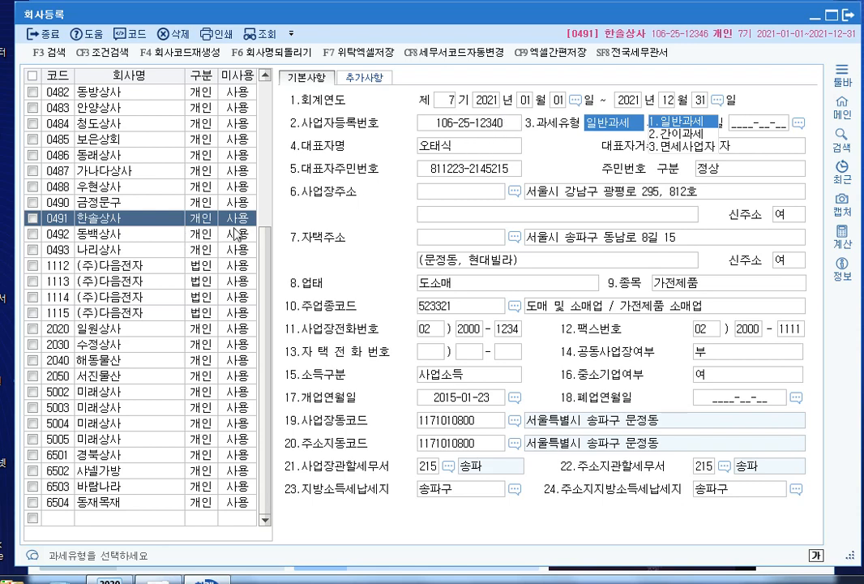
pyautogui.press('Return')
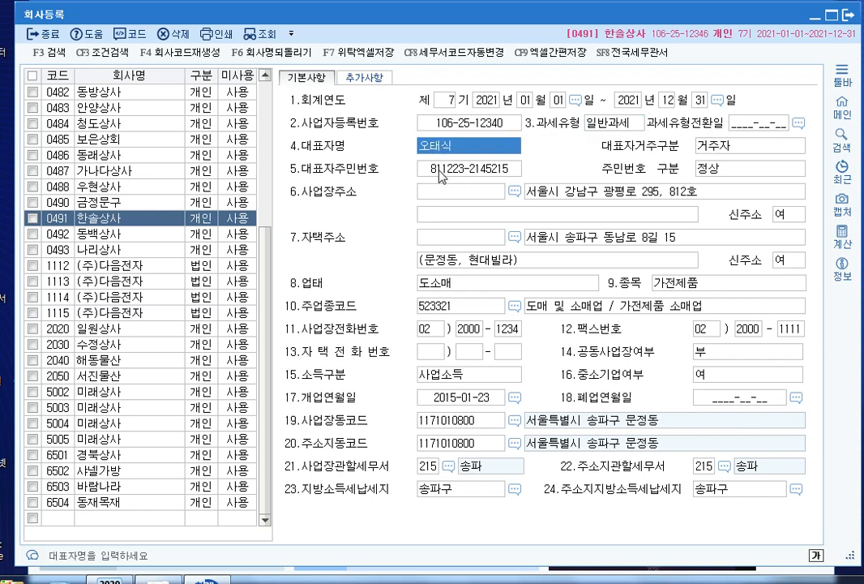
# Step: Replace the representative's name (대표자명) with the correct full name and check the opening date (개업연월일) field
pyautogui.write('최한솔')
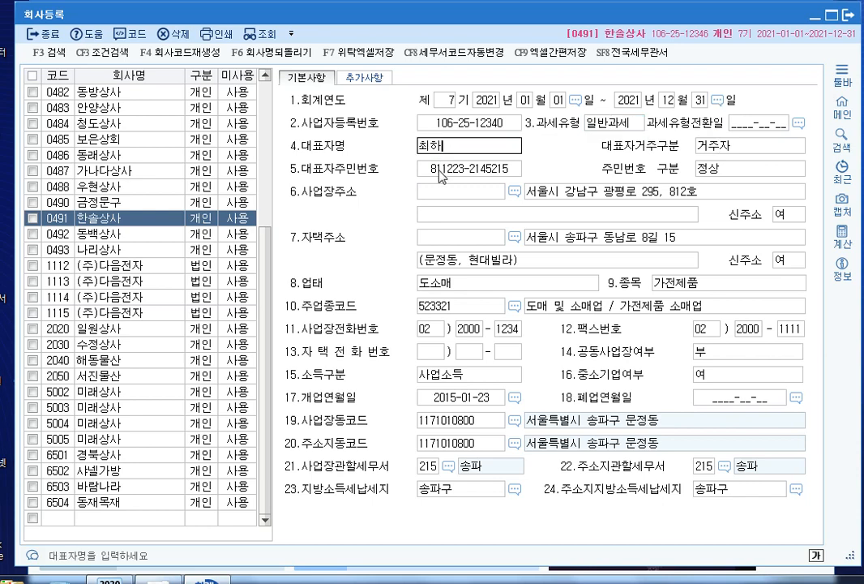
pyautogui.press('Return')
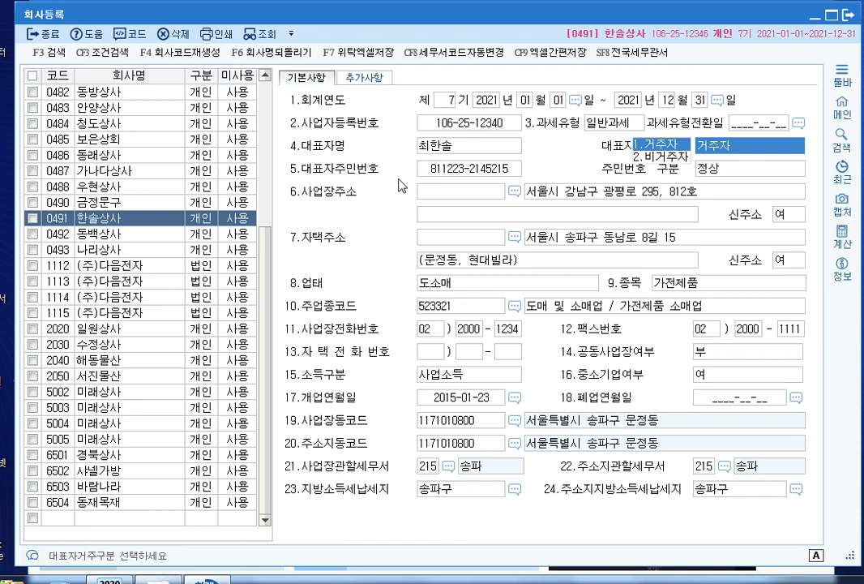
pyautogui.click(462, 408)
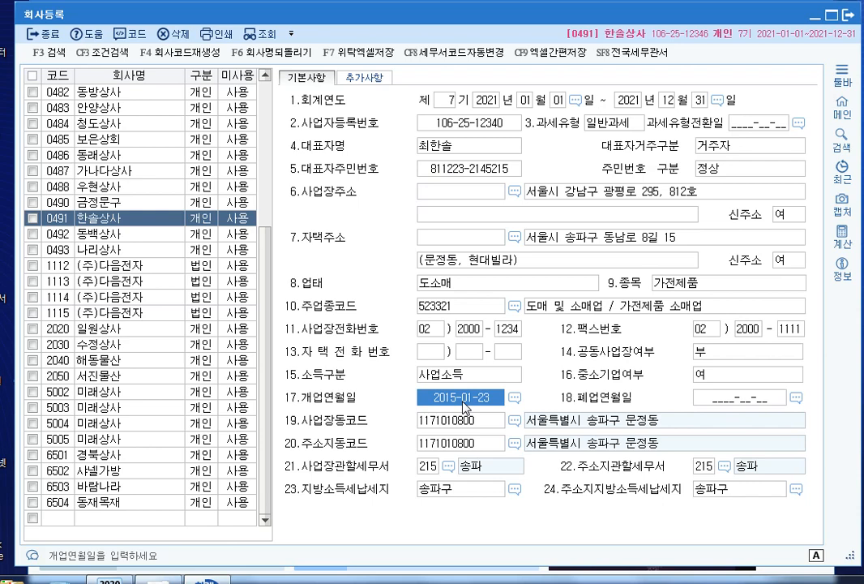
# Step: Replace the business address (사업장주소) with the correct street address and fill in its detail line
pyautogui.click(554, 198)
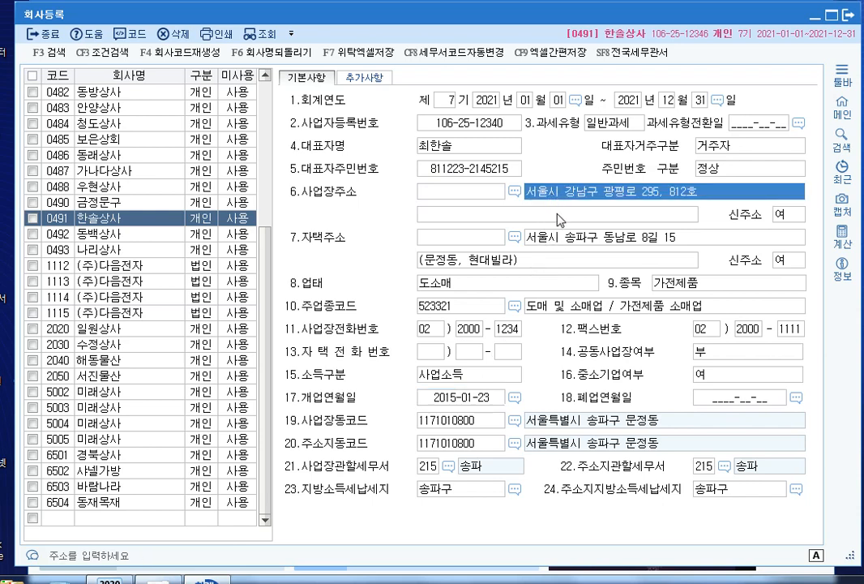
pyautogui.write('서우')
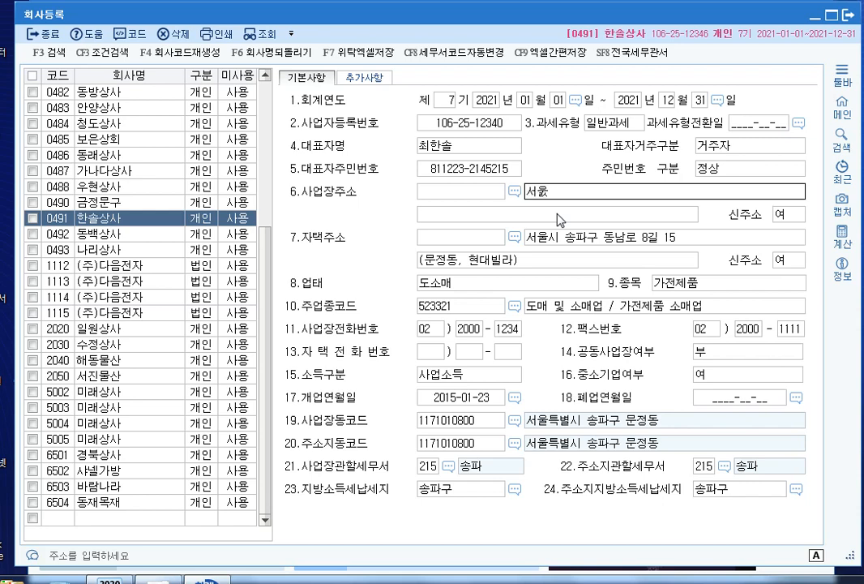
pyautogui.write('시 송파구 동남로8')
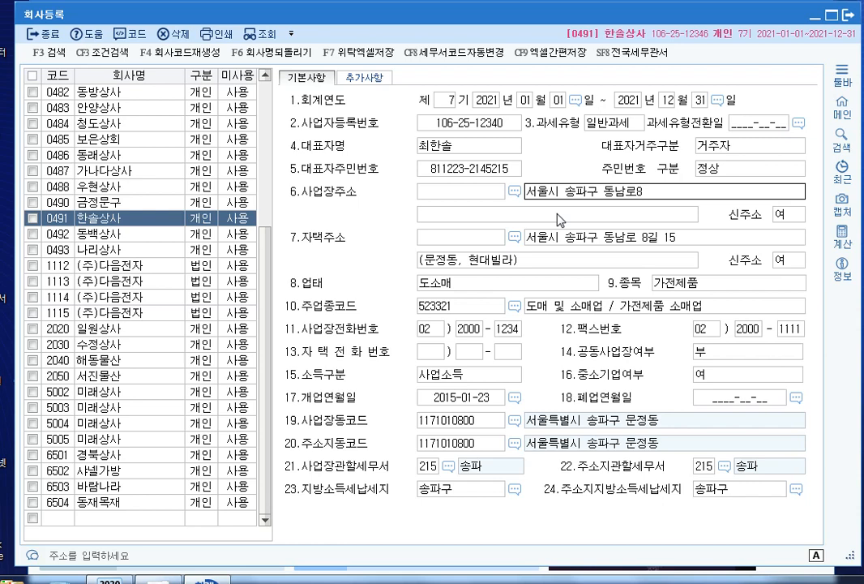
pyautogui.write('길 13')
pyautogui.press('Return')
pyautogui.write('(')
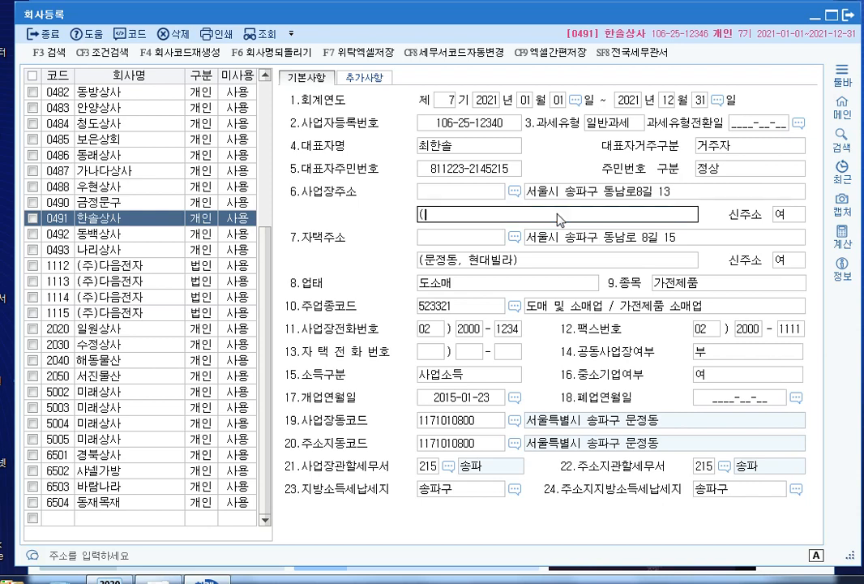
pyautogui.write('ㅁ문정동)')
pyautogui.press('Return')
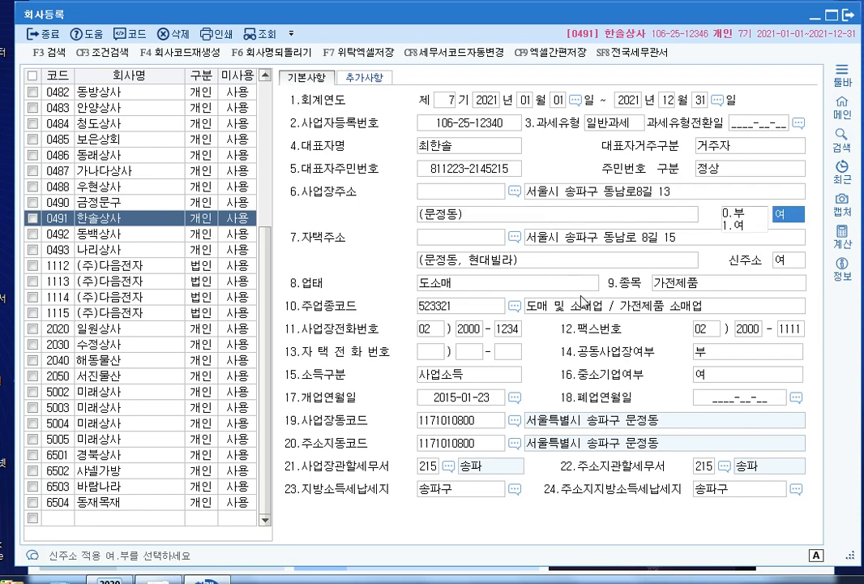
# Step: Check the business type (업태) and item (종목) entries and close the company registration window
pyautogui.click(535, 289)
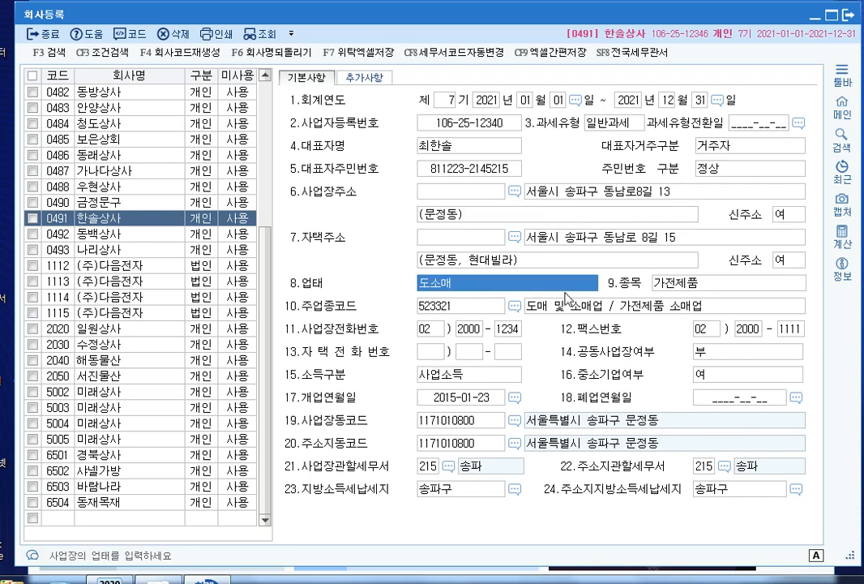
pyautogui.click(687, 284)
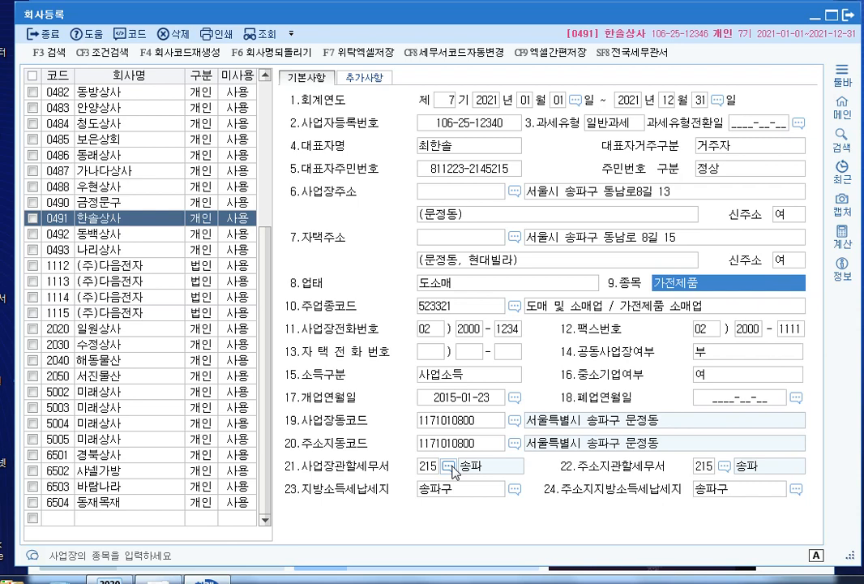
pyautogui.press('Escape')
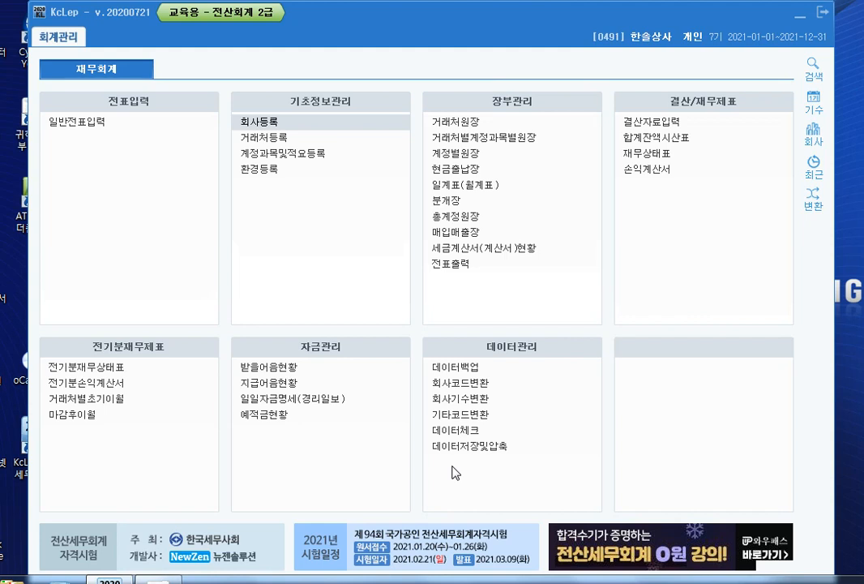
# Step: Open the prior-period balance sheet (전기분재무상태표) and set the short-term loan (0114 단기대여금) amount to 10,000,000
pyautogui.click(123, 372)
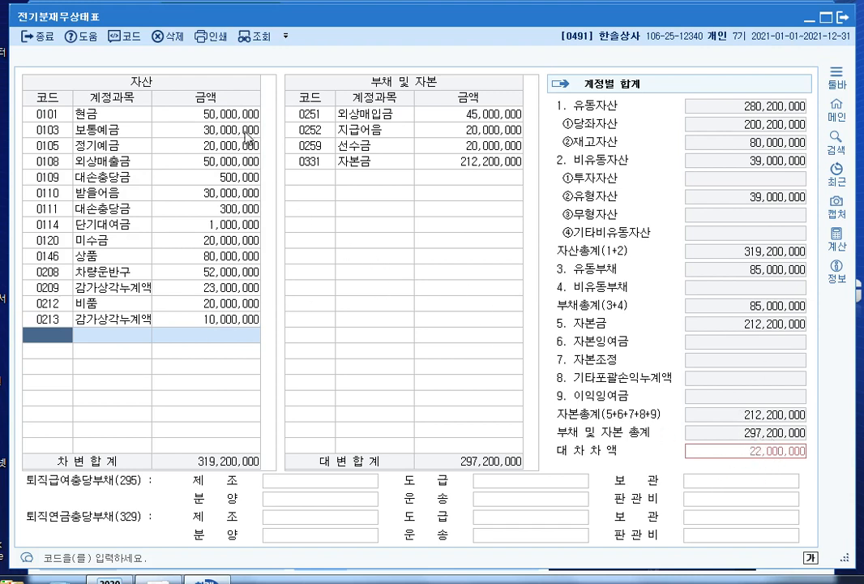
pyautogui.click(204, 113)
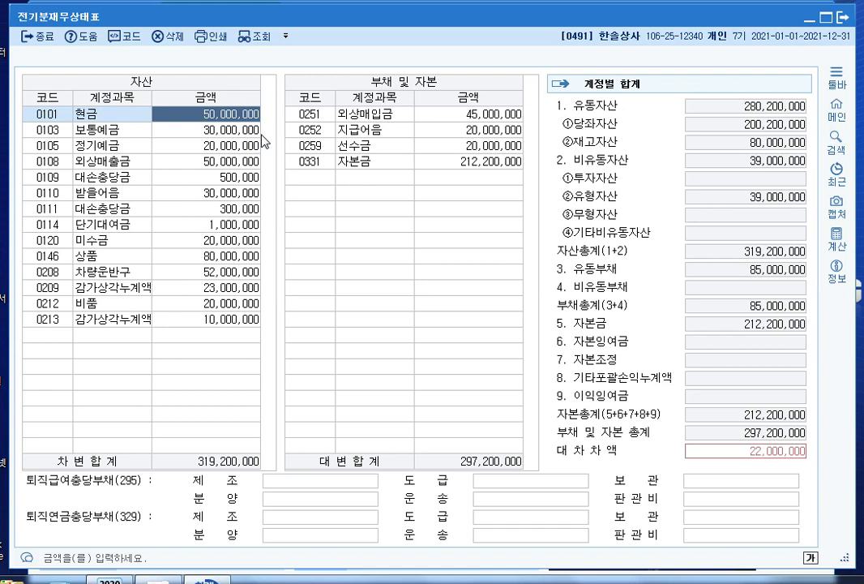
pyautogui.press('Down')
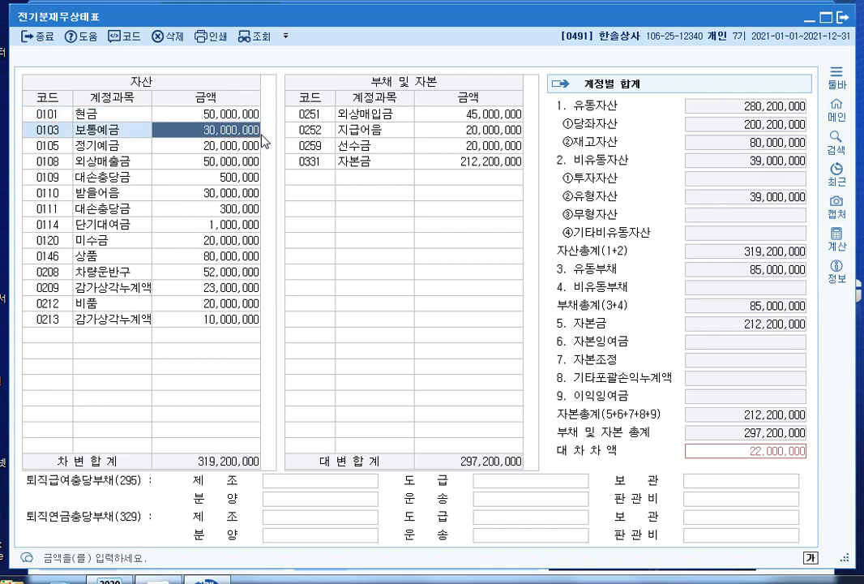
pyautogui.press('Down')
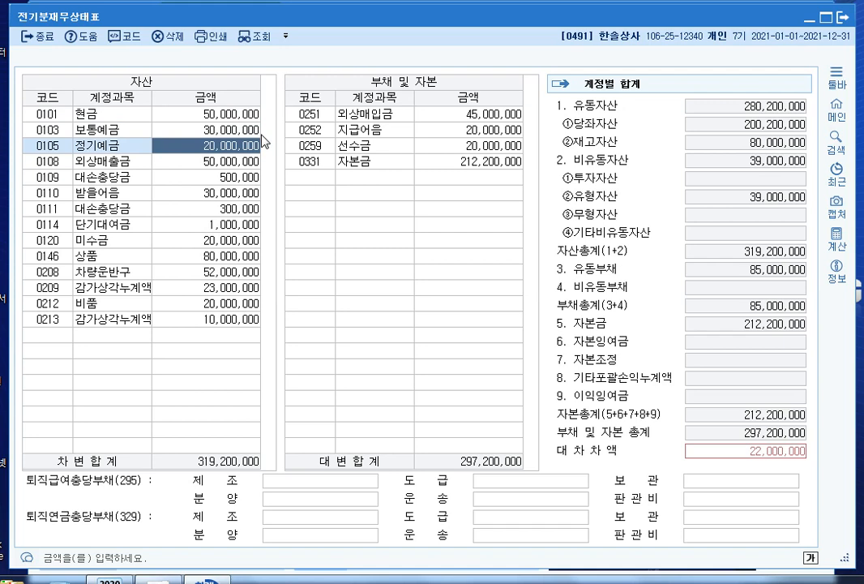
pyautogui.press('Down')
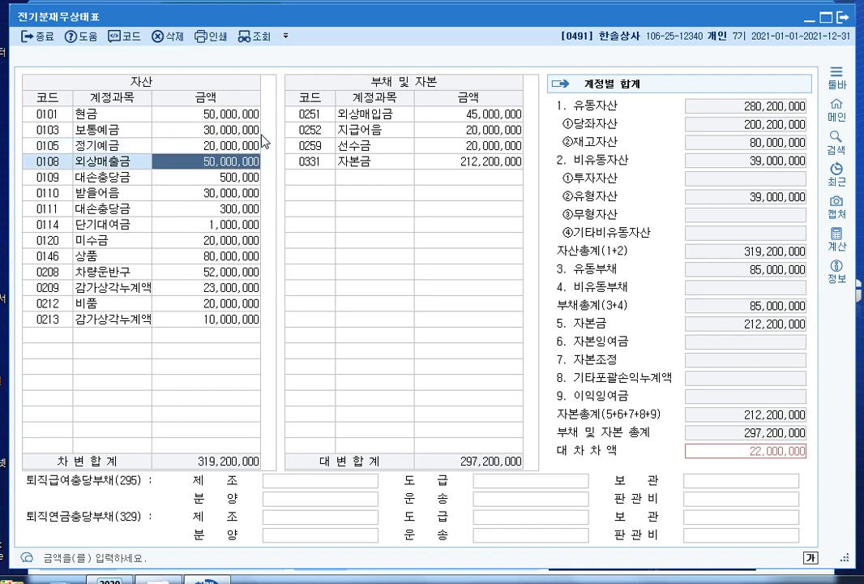
pyautogui.press('Down')
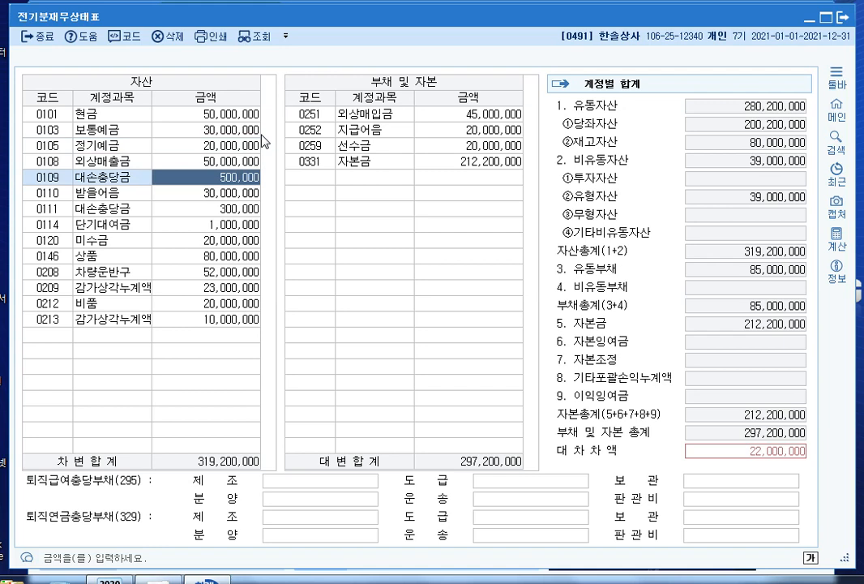
pyautogui.press('Down')
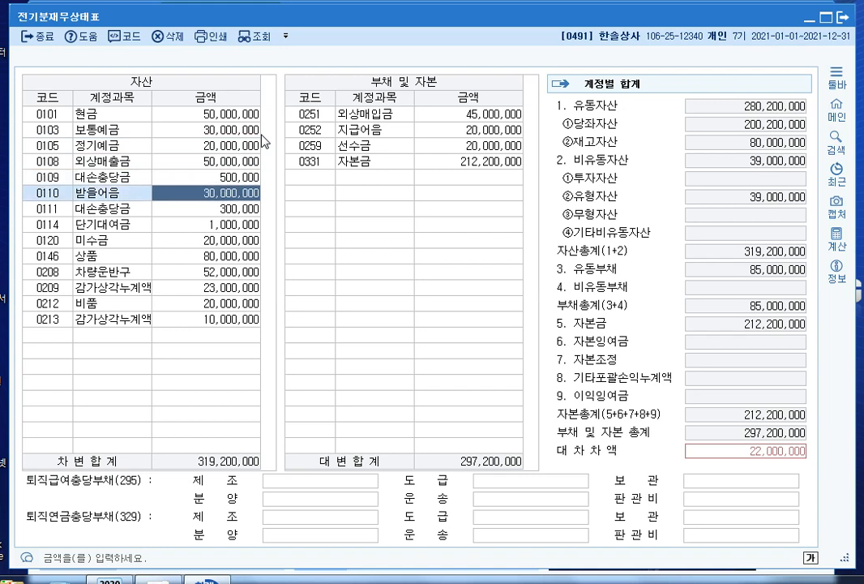
pyautogui.press('Down')
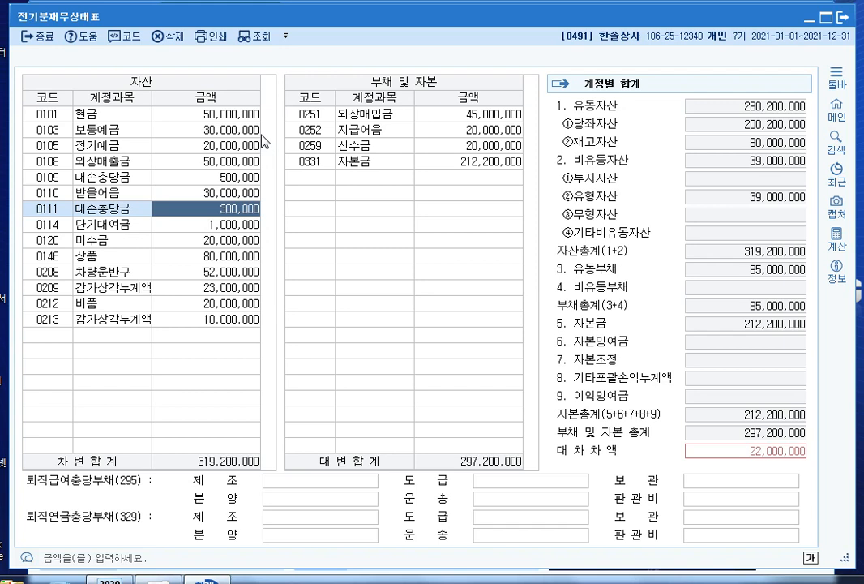
pyautogui.press('Down')
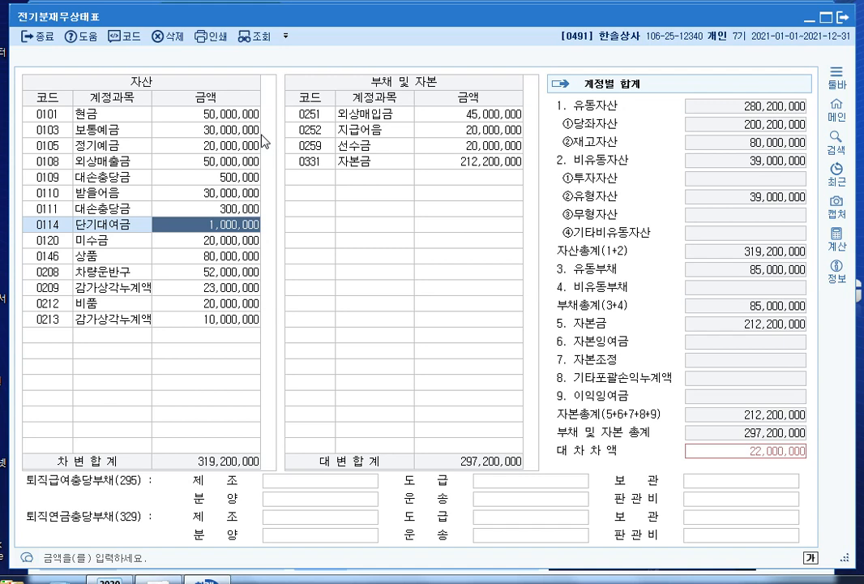
pyautogui.write('10000000')
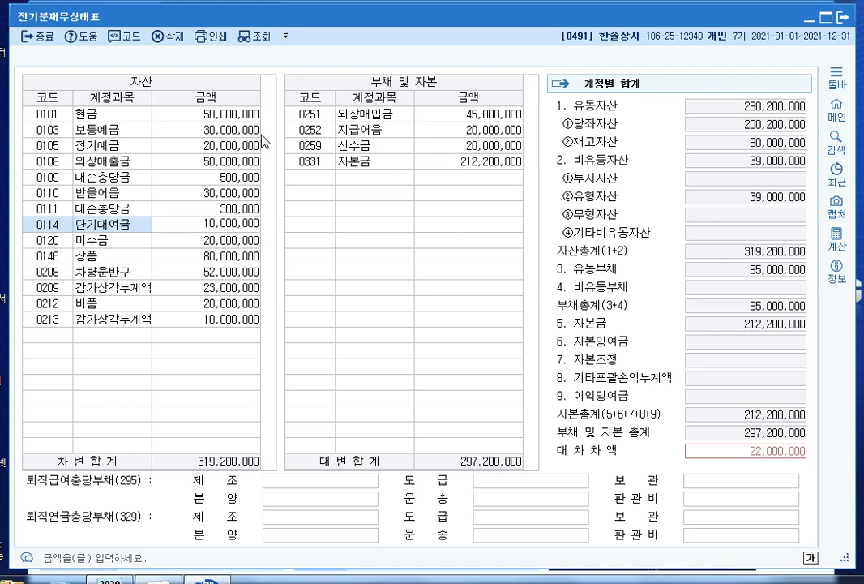
pyautogui.press('Return')
pyautogui.press('Return')
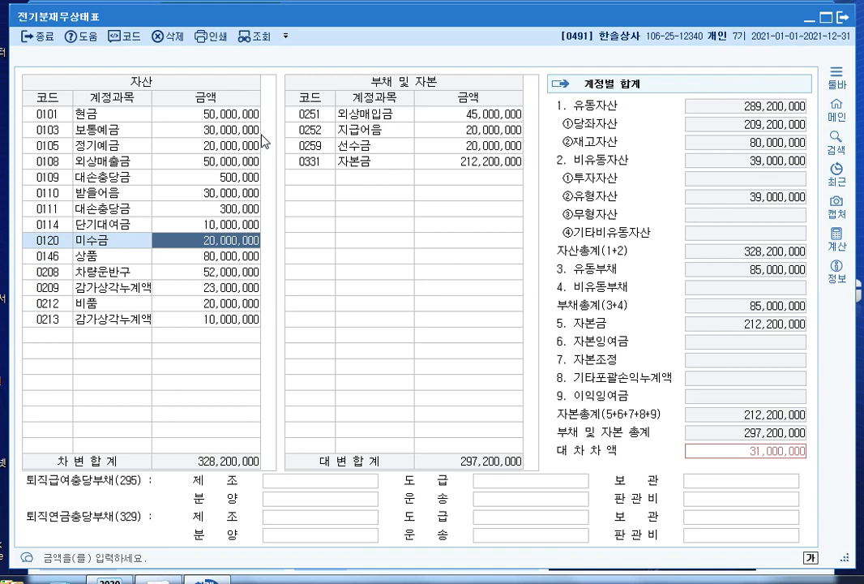
# Step: Set the accumulated depreciation (0213 감가상각누계액) below 비품 in the assets list to 1,000,000
pyautogui.press('Down')
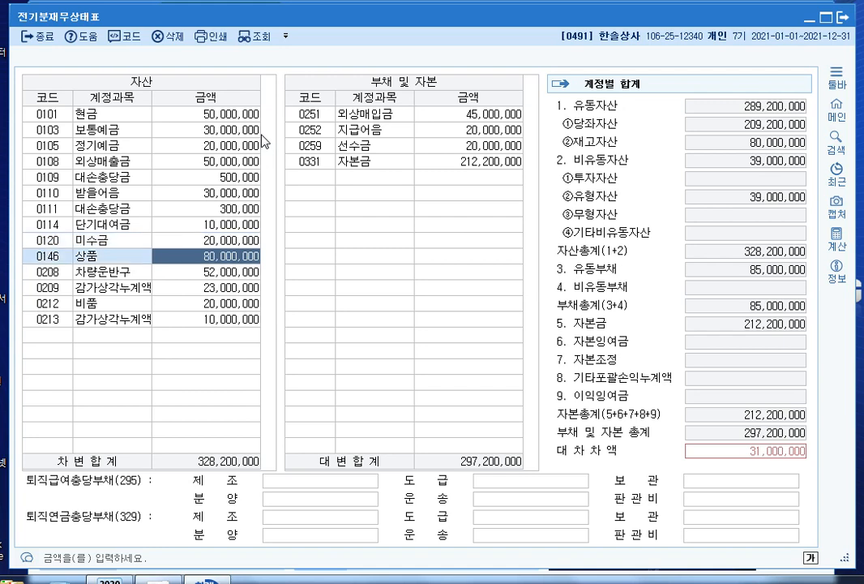
pyautogui.press('Down')
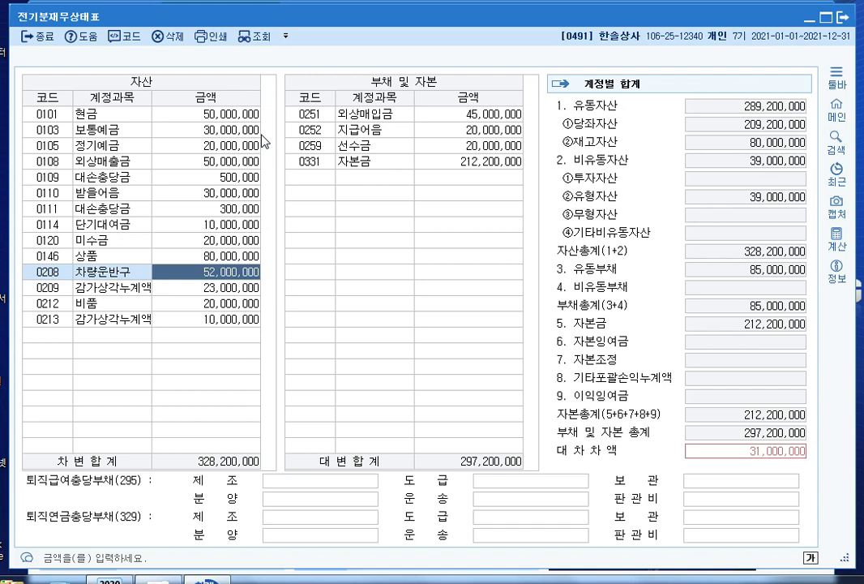
pyautogui.press('Down')
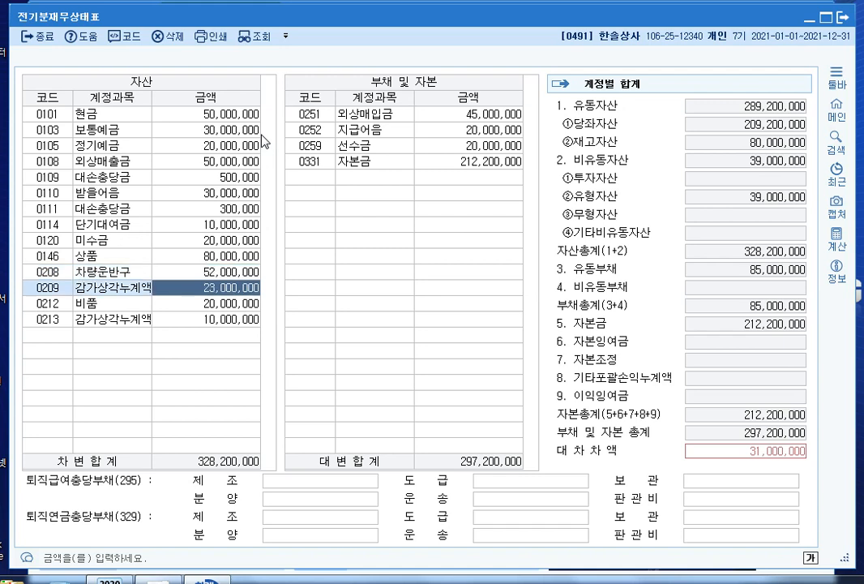
pyautogui.press('Down')
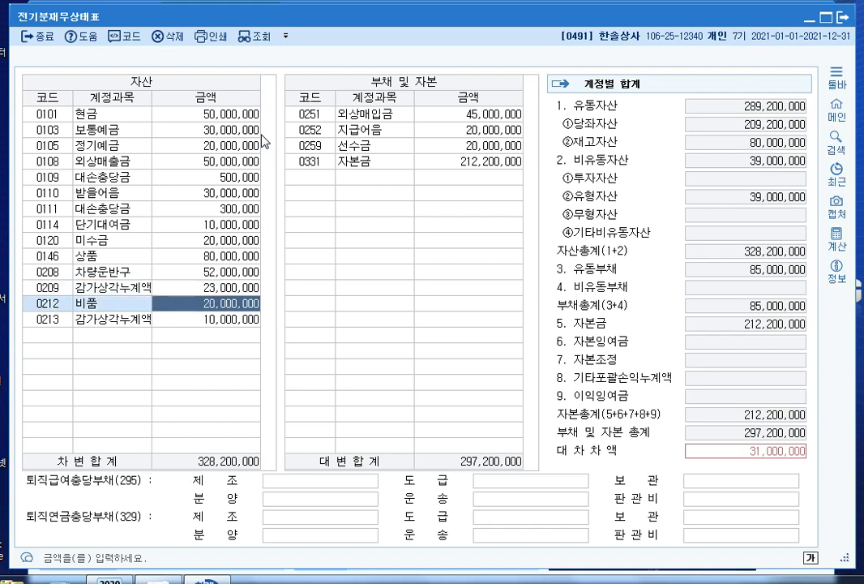
pyautogui.press('Down')
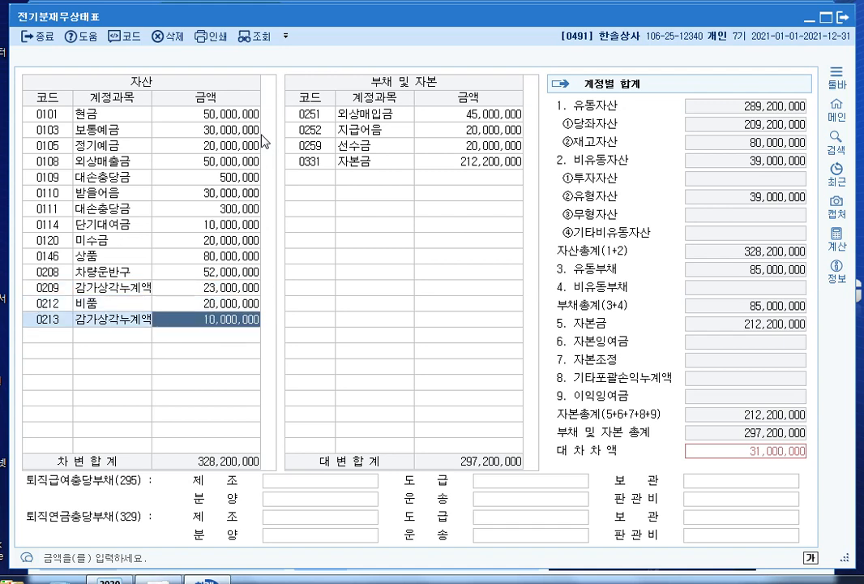
pyautogui.press('Left')
pyautogui.press('Right')
pyautogui.write('1000000')
pyautogui.press('Return')
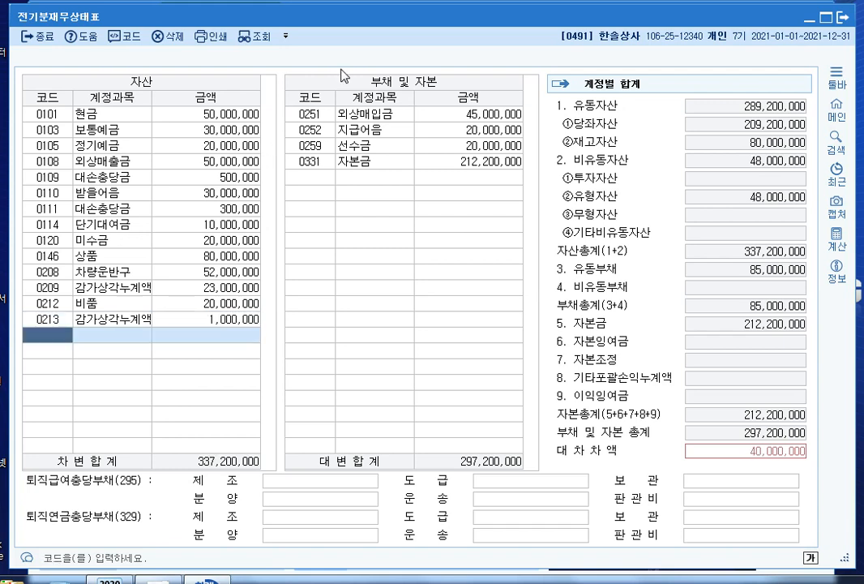
# Step: Add short-term borrowings (0260 단기차입금) of 40,000,000 to the liabilities and capital list and close the prior-period balance sheet
pyautogui.click(418, 113)
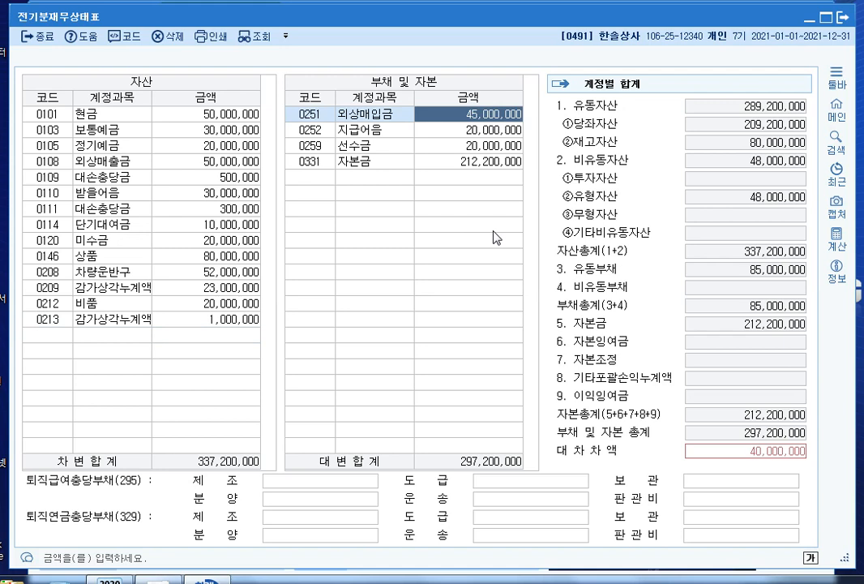
pyautogui.press('Return')
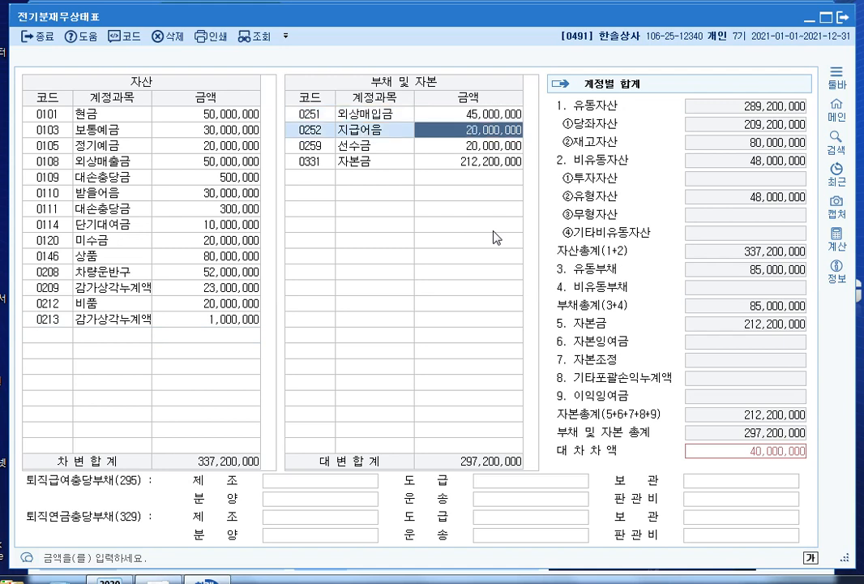
pyautogui.press('Return')
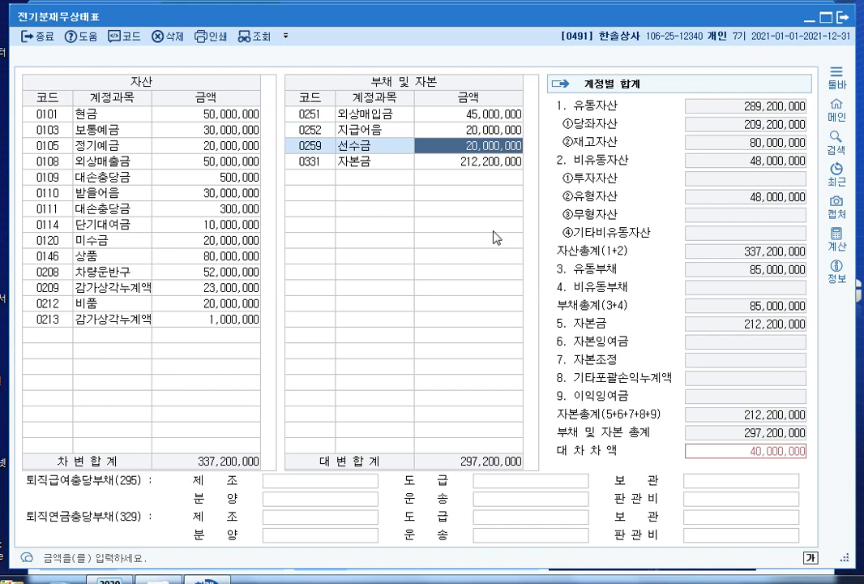
pyautogui.press('Return')
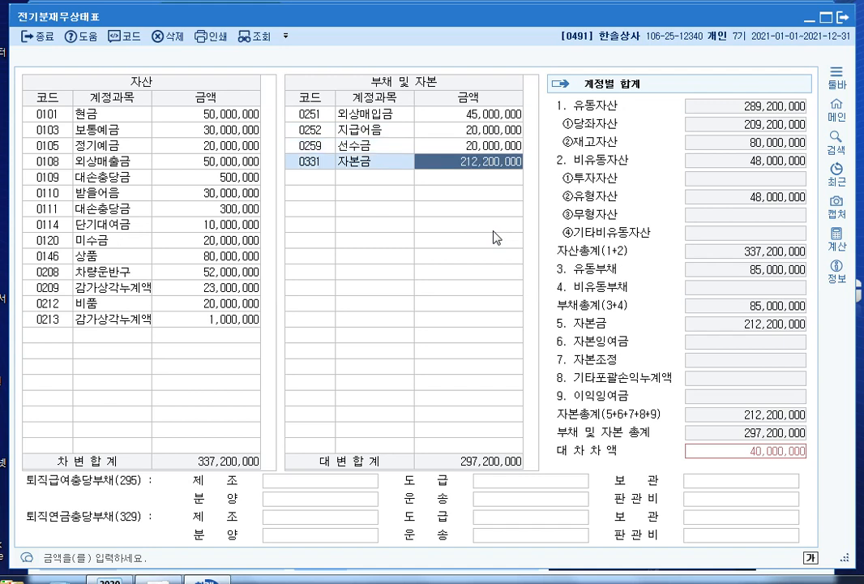
pyautogui.press('Return')
pyautogui.write('260')
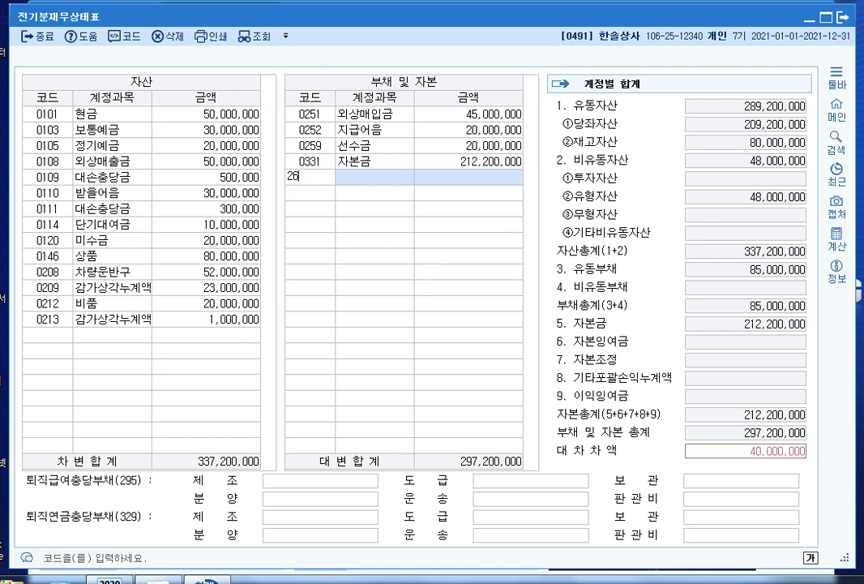
pyautogui.press('Return')
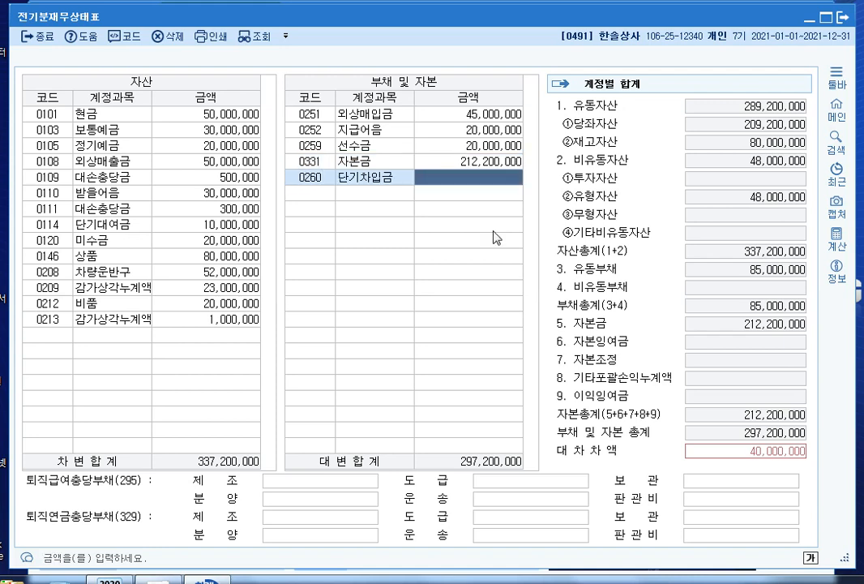
pyautogui.write('40000000')
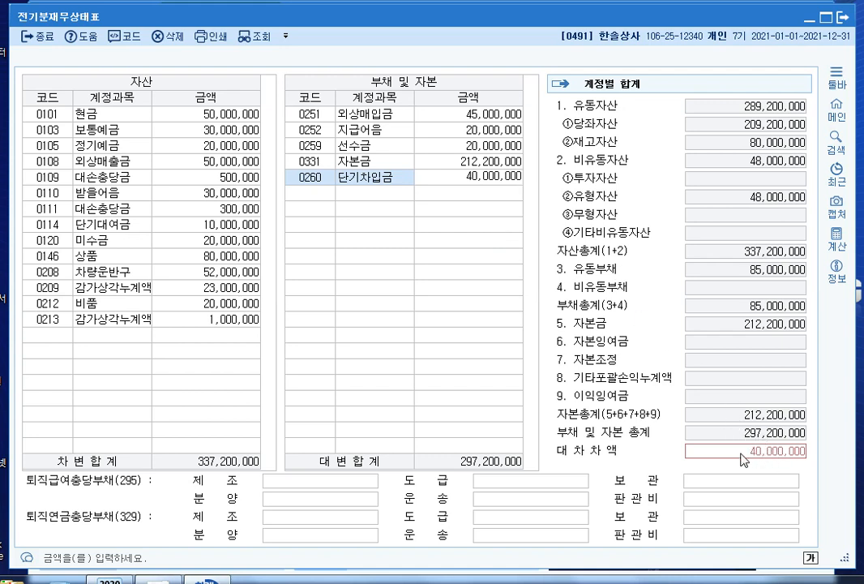
pyautogui.press('Return')
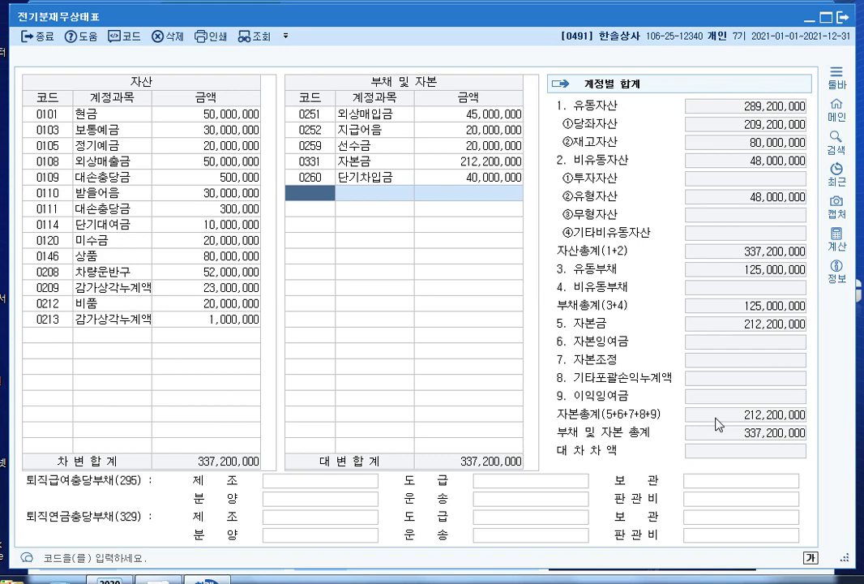
pyautogui.press('Escape')
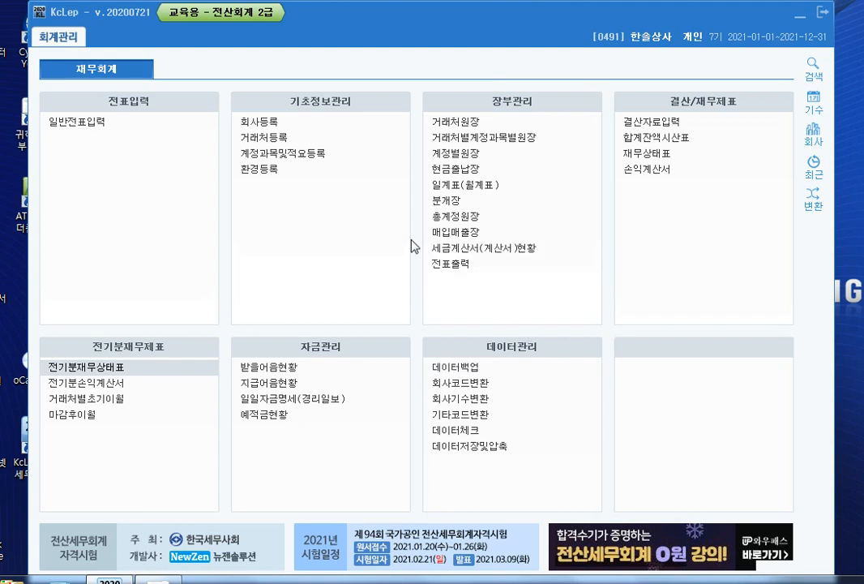
# Step: Open account and memo registration (계정과목및적요등록) and go to the insurance expense account 0821 보험료
pyautogui.click(318, 162)
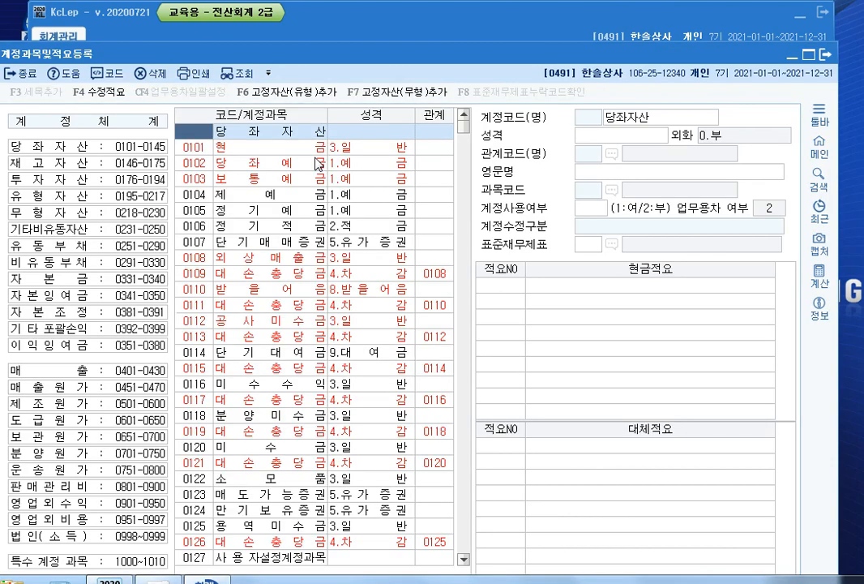
pyautogui.write('0821')
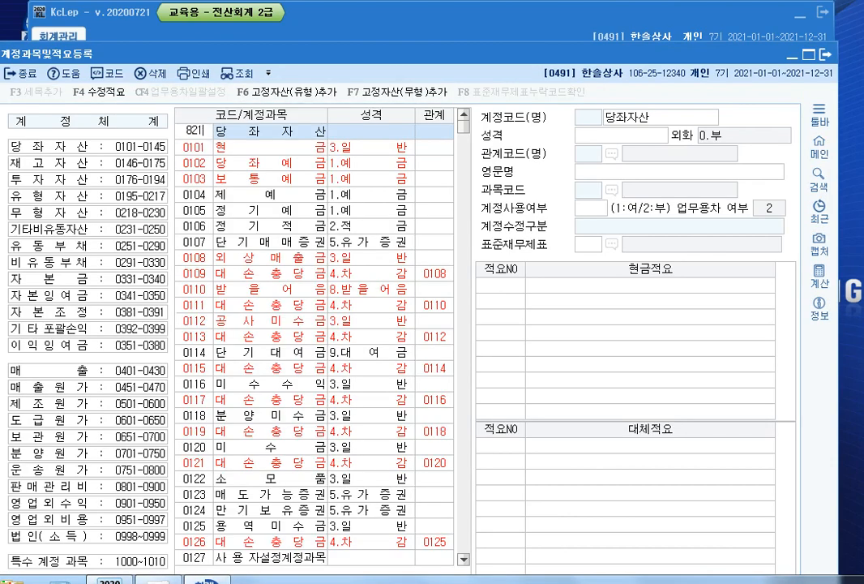
pyautogui.press('Return')
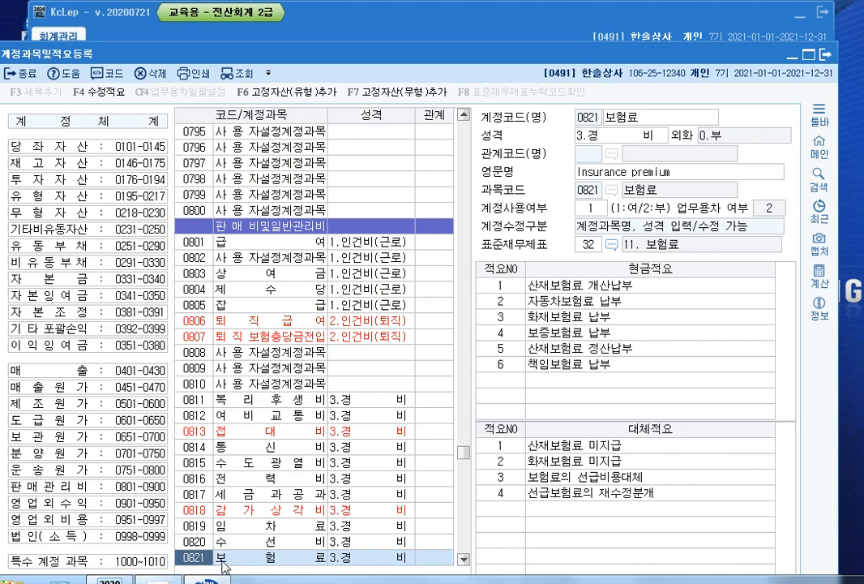
# Step: Add cash memo (현금적요) number 7, "여행자 보험료 납부", to the 보험료 account and close the registration window
pyautogui.click(510, 378)
pyautogui.write('7')
pyautogui.press('Return')
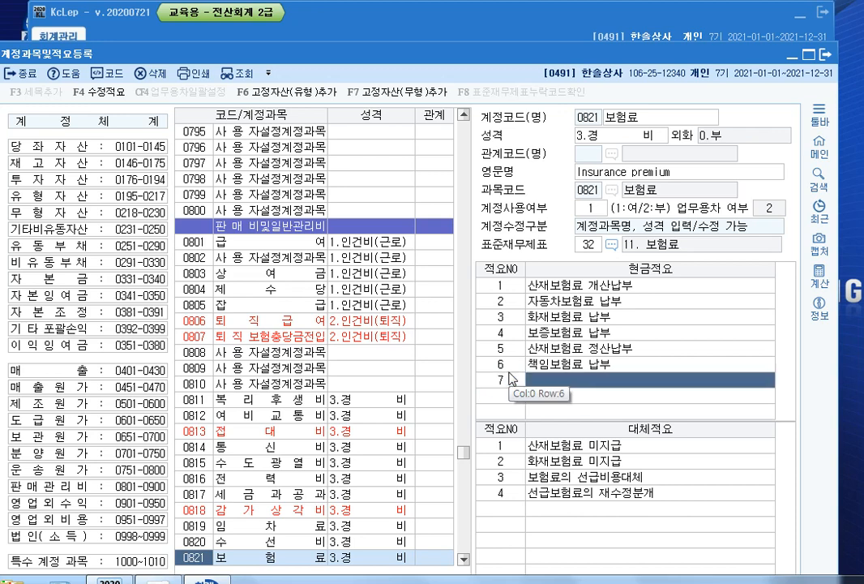
pyautogui.write('여행')
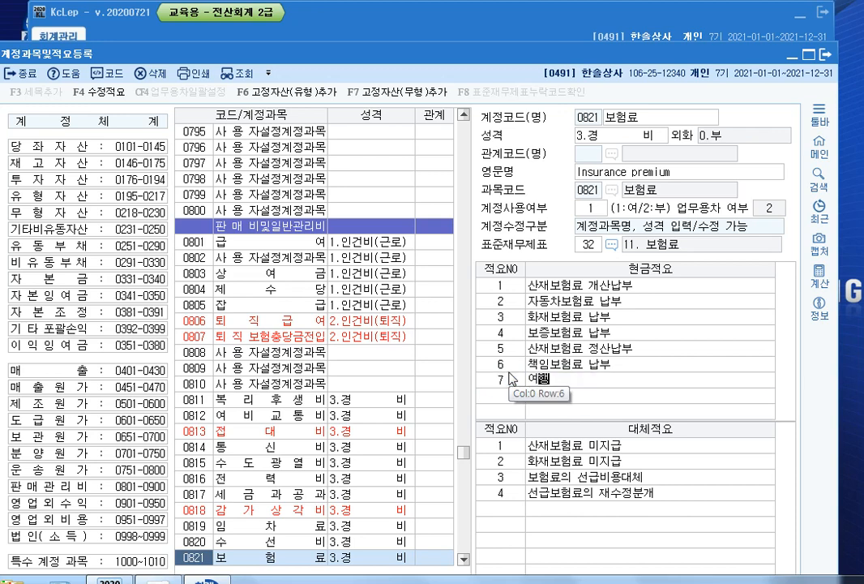
pyautogui.write('자 보험')
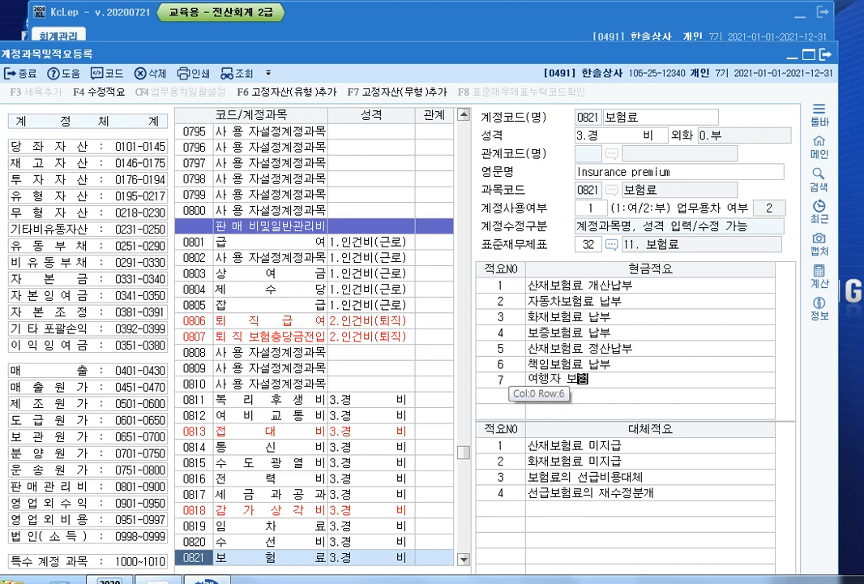
pyautogui.write('료 납부')
pyautogui.press('Return')
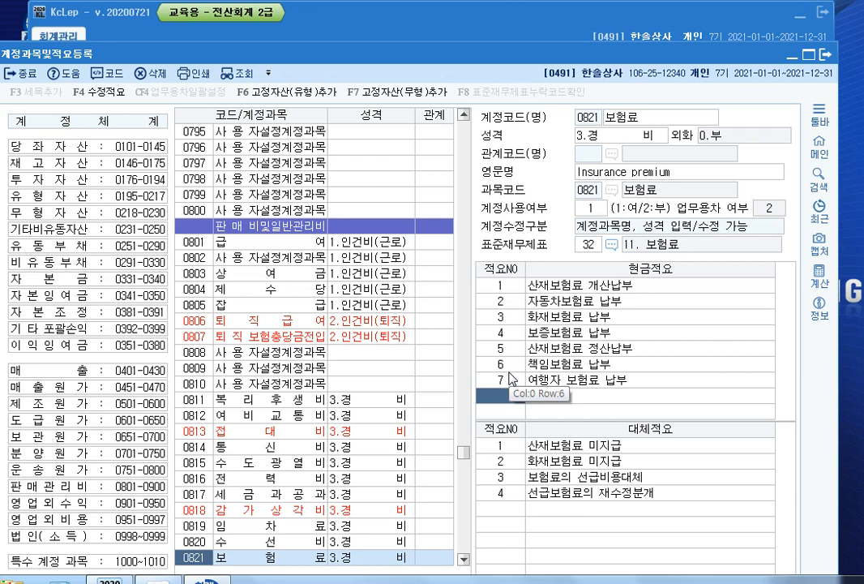
pyautogui.press('Return')
pyautogui.press('Escape')
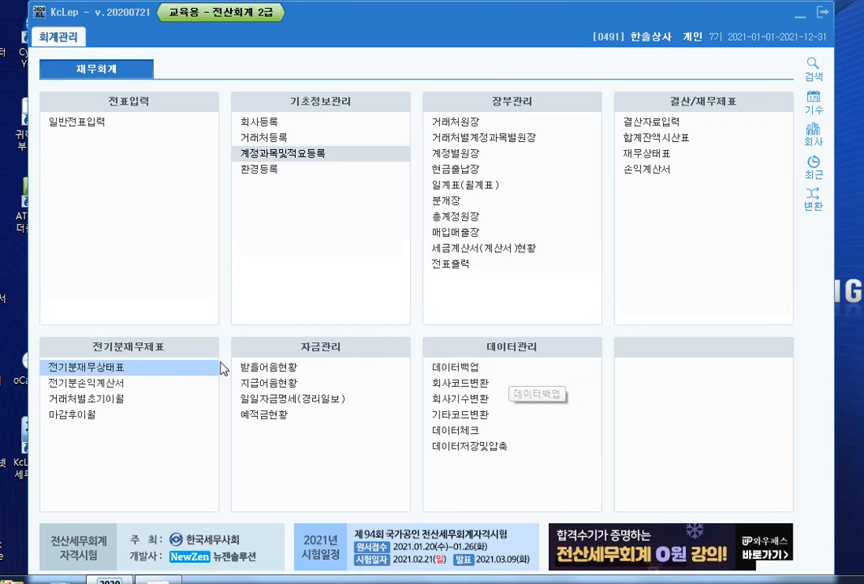
# Step: Open the opening balances by customer (거래처별초기이월) and set 양촌상사's amount under 0108 외상매출금 to 15,000,000
pyautogui.click(126, 401)
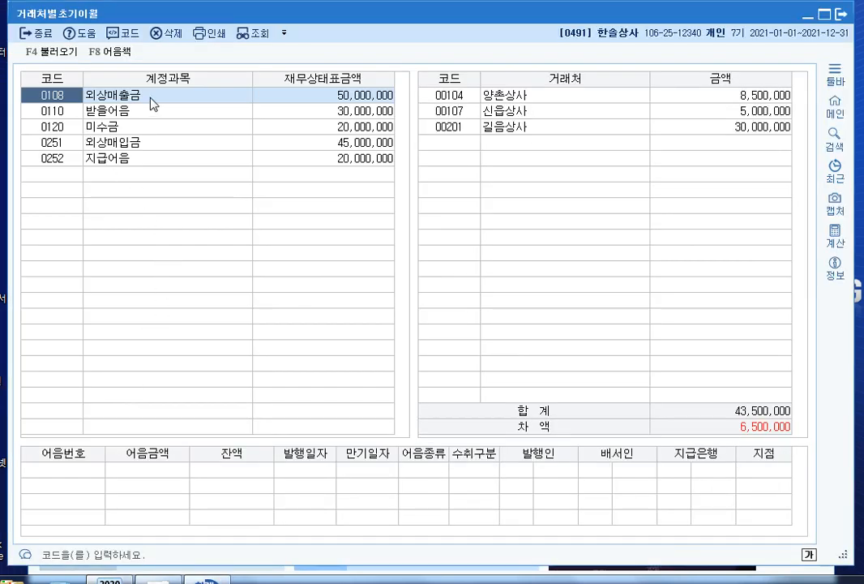
pyautogui.press('Return')
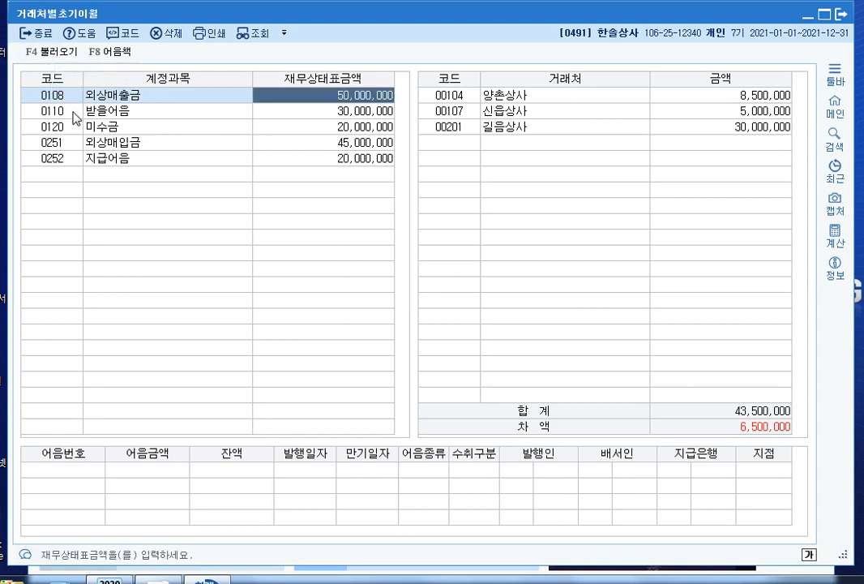
pyautogui.click(55, 95)
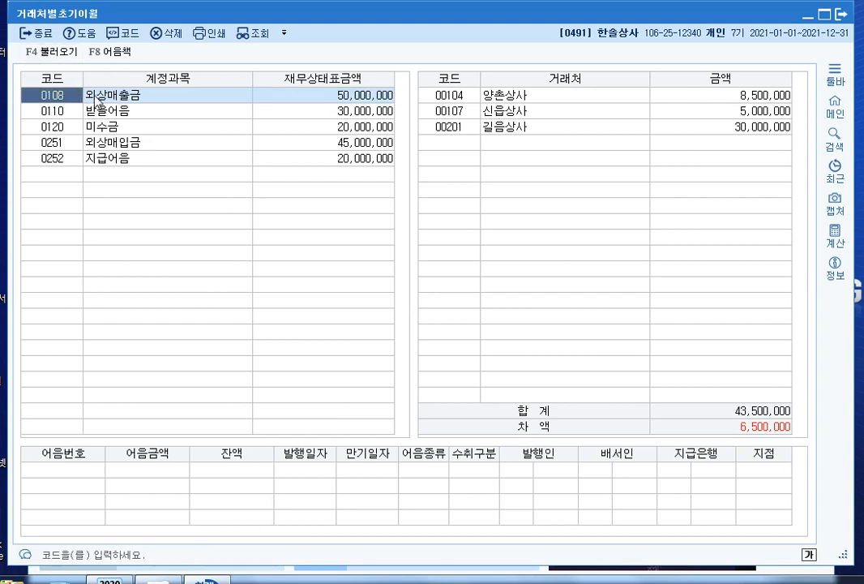
pyautogui.click(725, 101)
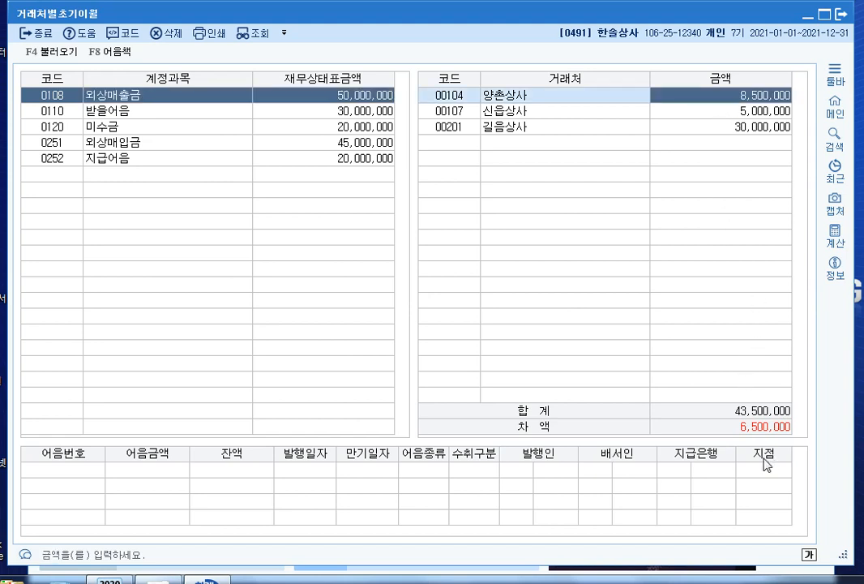
pyautogui.write('15000000')
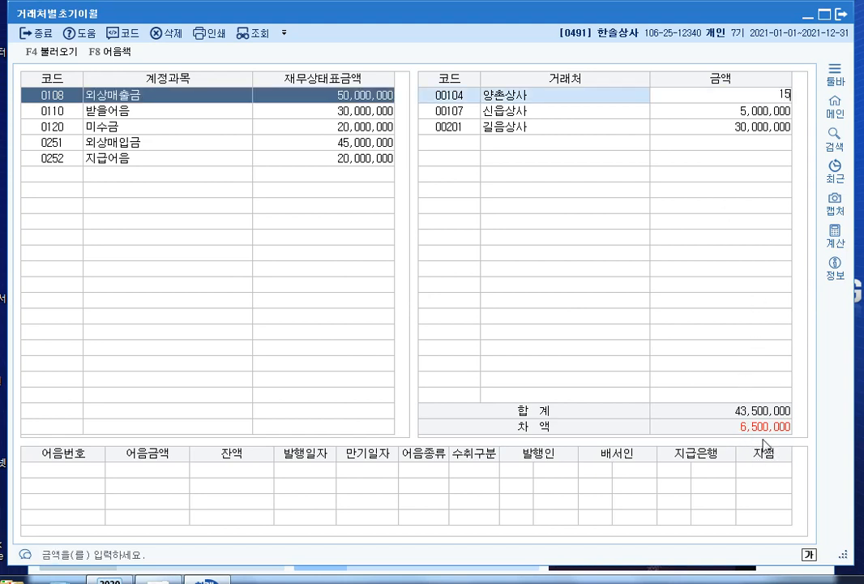
pyautogui.press('Return')
pyautogui.press('Return')
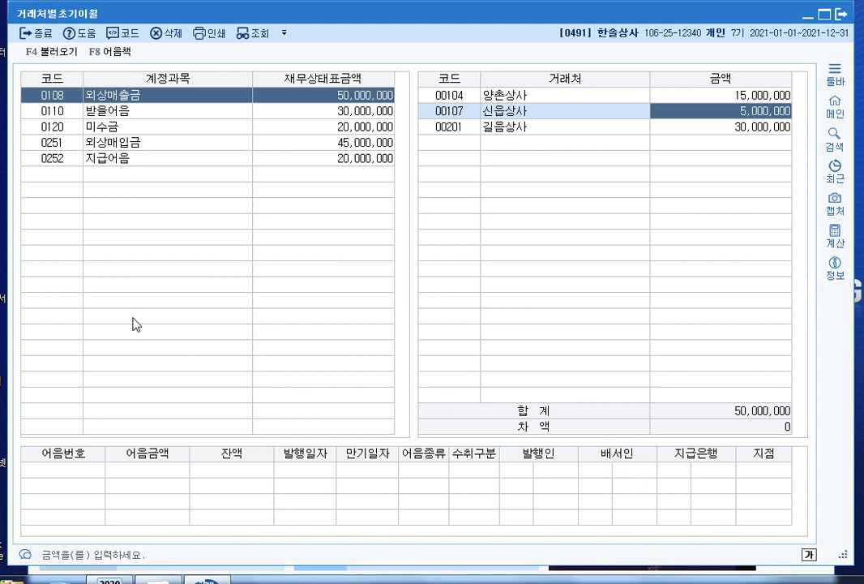
# Step: Set 대도상사's opening balance under accounts payable (0251 외상매입금) to 25,000,000
pyautogui.click(77, 142)
pyautogui.click(79, 144)
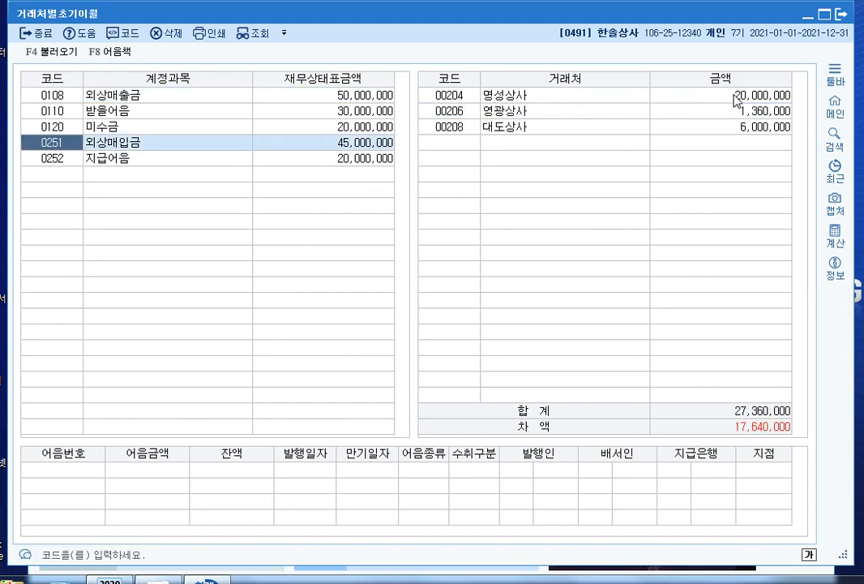
pyautogui.click(742, 134)
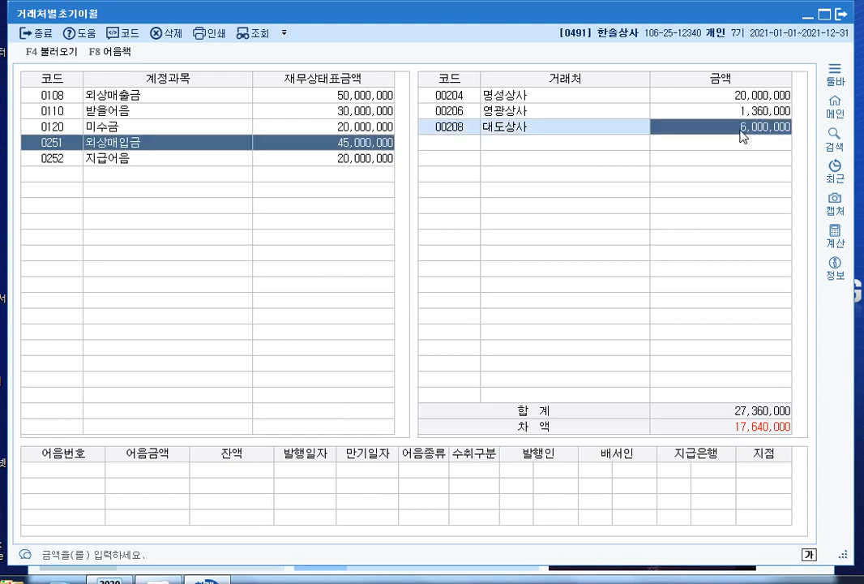
pyautogui.write('25000000')
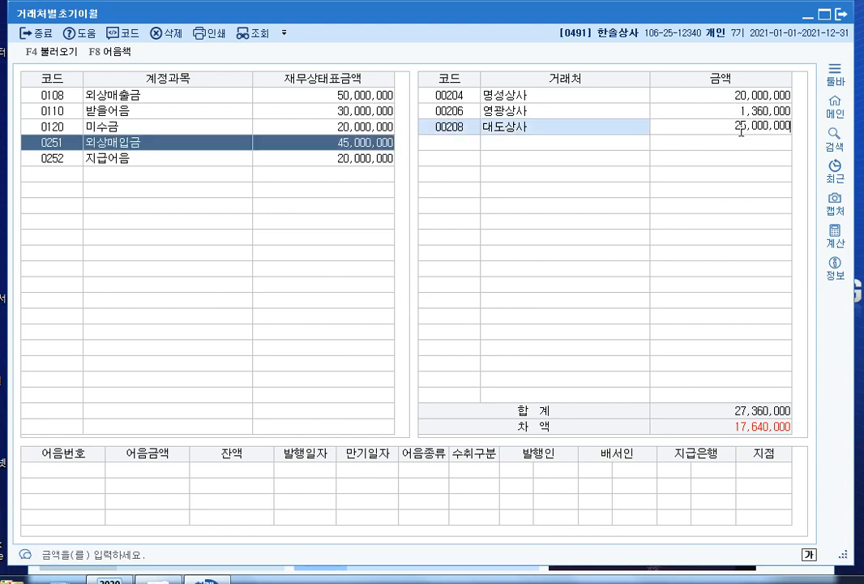
pyautogui.press('Return')
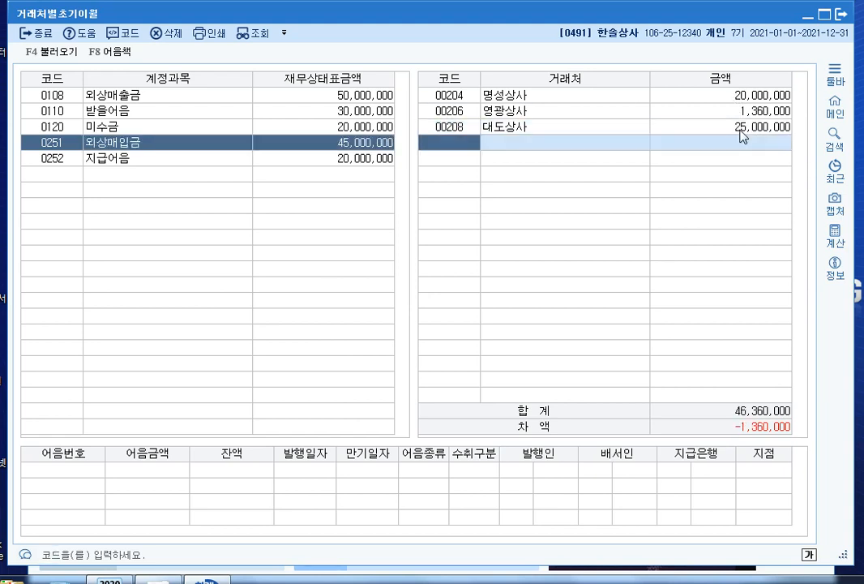
# Step: Delete the 영광상사 line from the 외상매입금 opening balances and close the window
pyautogui.click(582, 114)
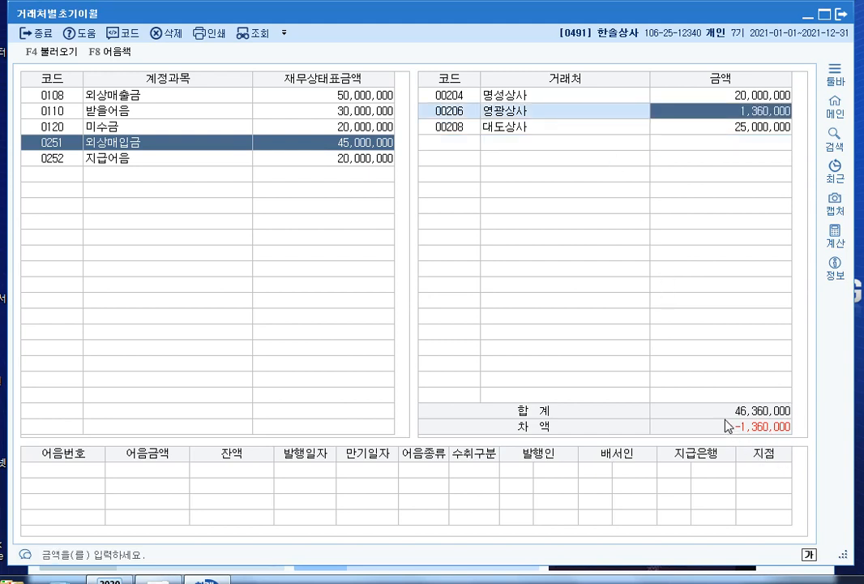
pyautogui.press('F5')
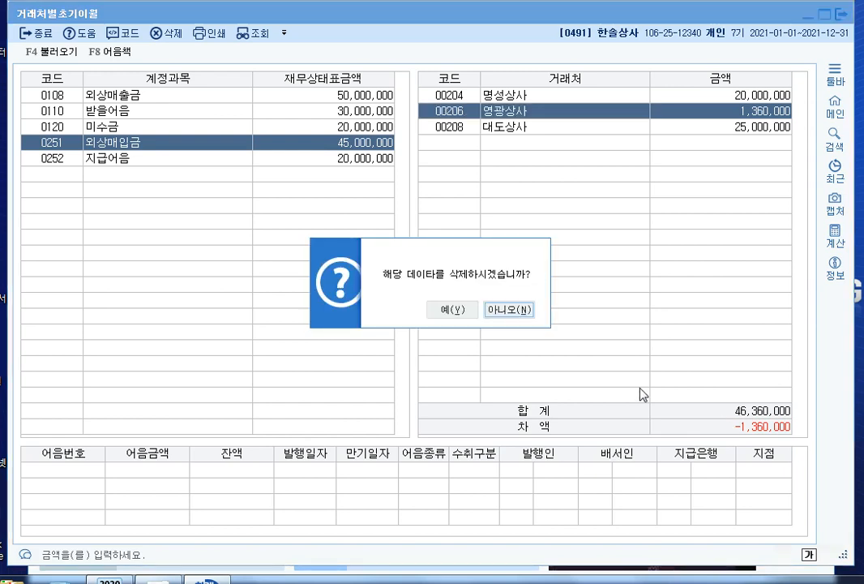
pyautogui.click(459, 316)
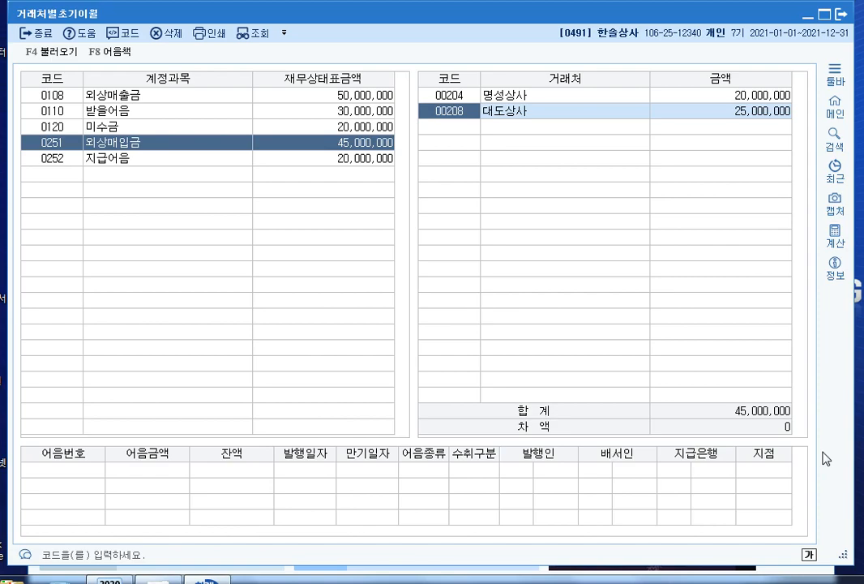
pyautogui.press('Escape')
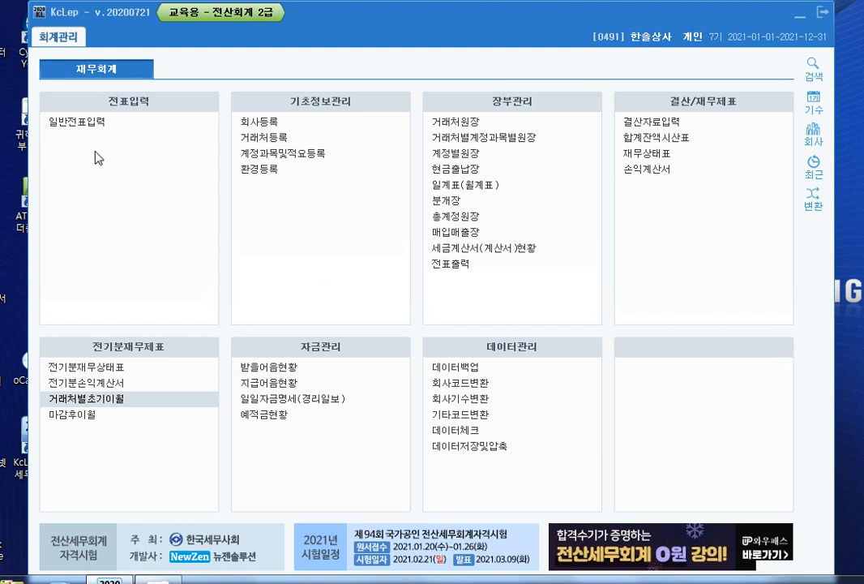
# Step: Open general voucher entry (일반전표입력) and set the voucher date to July 26, 2021
pyautogui.click(102, 123)
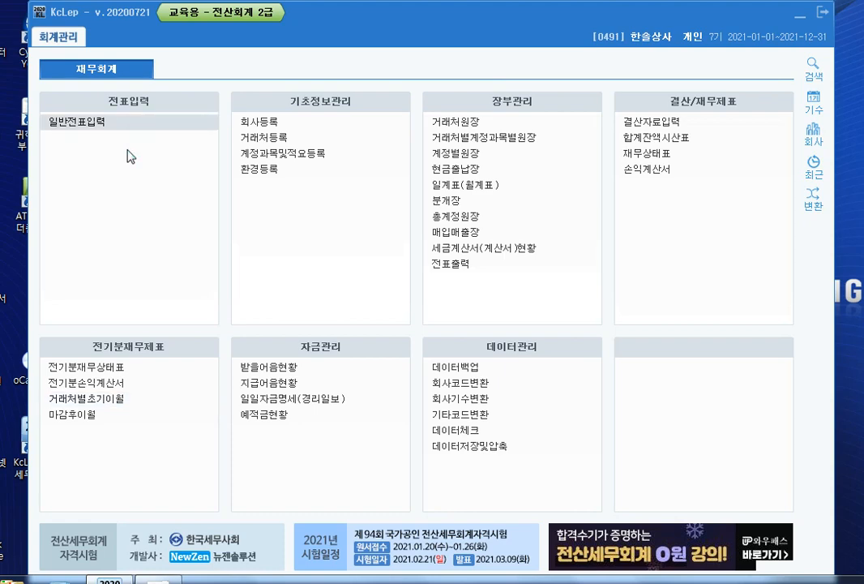
pyautogui.write('072')
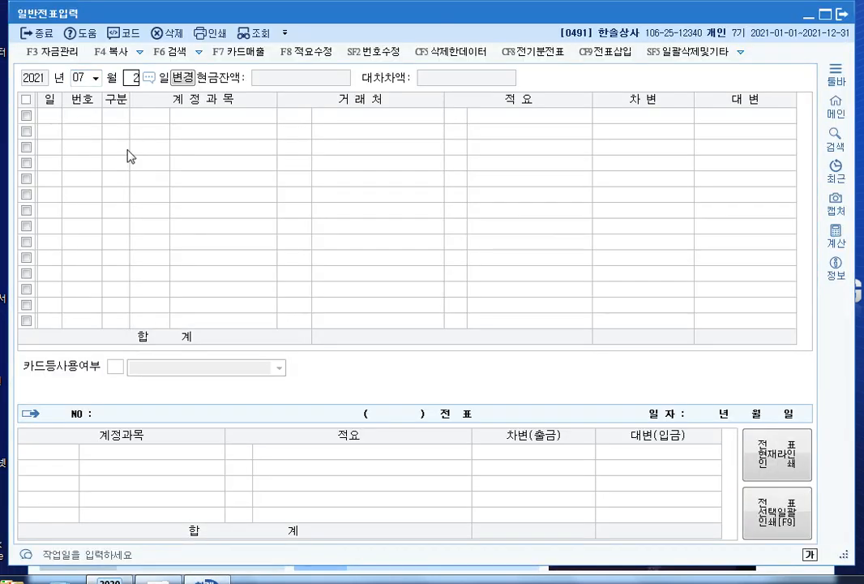
pyautogui.write('6')
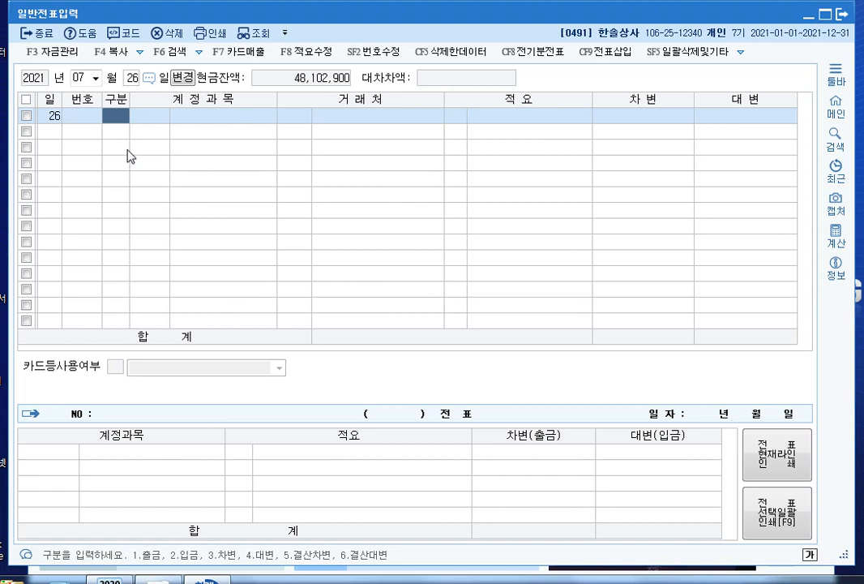
# Step: Enter a credit (대변) line for 0101 현금 with an amount of 100,000 on the July 26 voucher
pyautogui.write('4101')
pyautogui.press('Return')
pyautogui.press('Return')
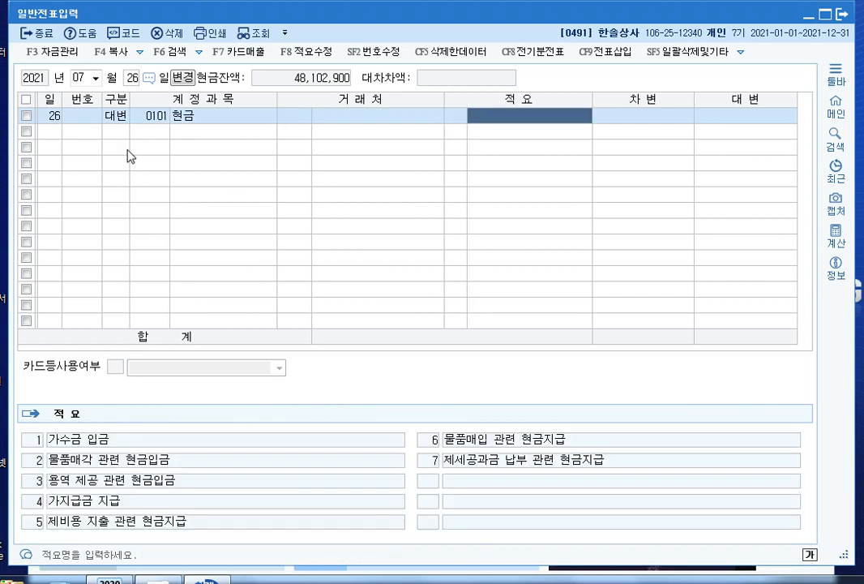
pyautogui.press('Return')
pyautogui.write('1000000')
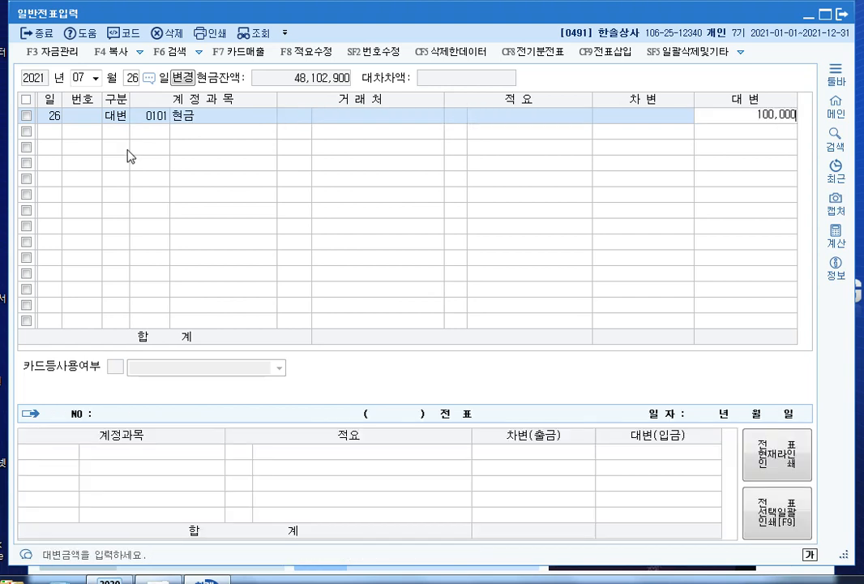
pyautogui.press('Return')
# Step: Add a debit (차변) line for 0953 기부금 of 100,000 to balance the July 26 voucher
pyautogui.write('3')
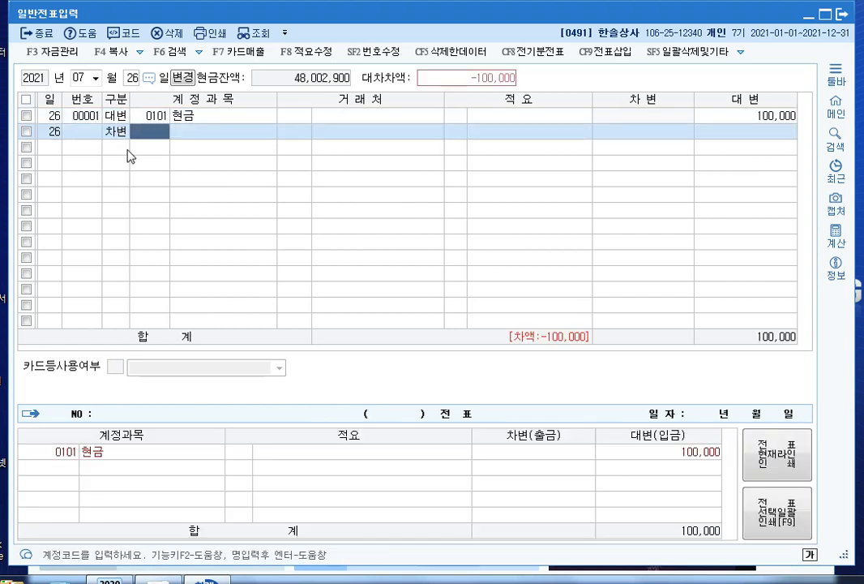
pyautogui.write('기부')
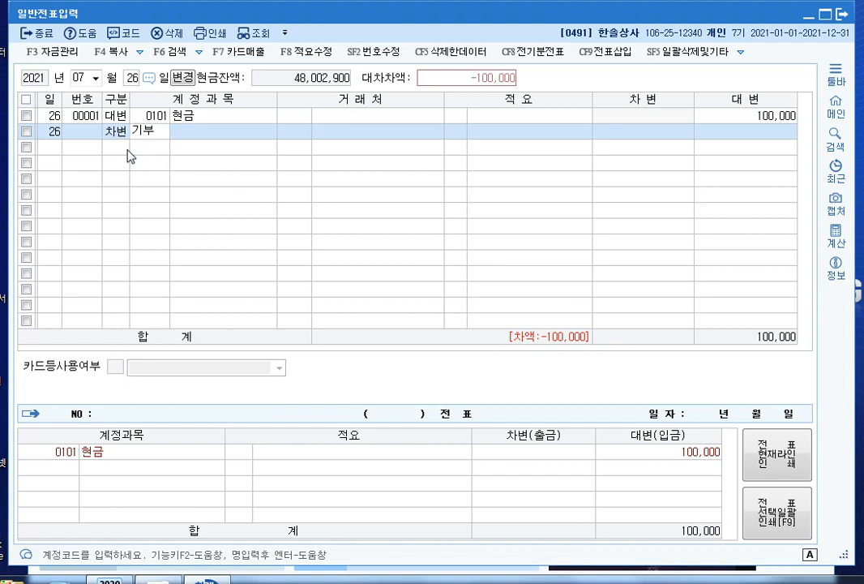
pyautogui.press('Return')
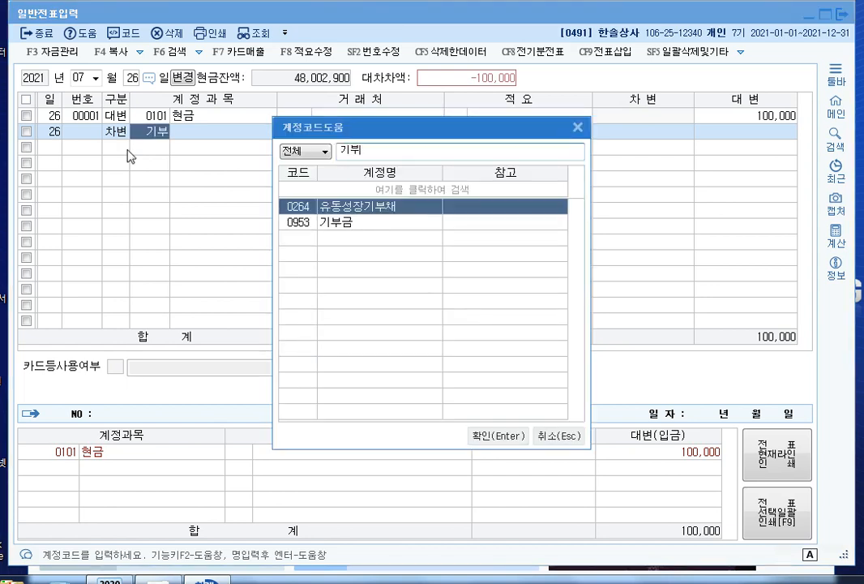
pyautogui.press('Down')
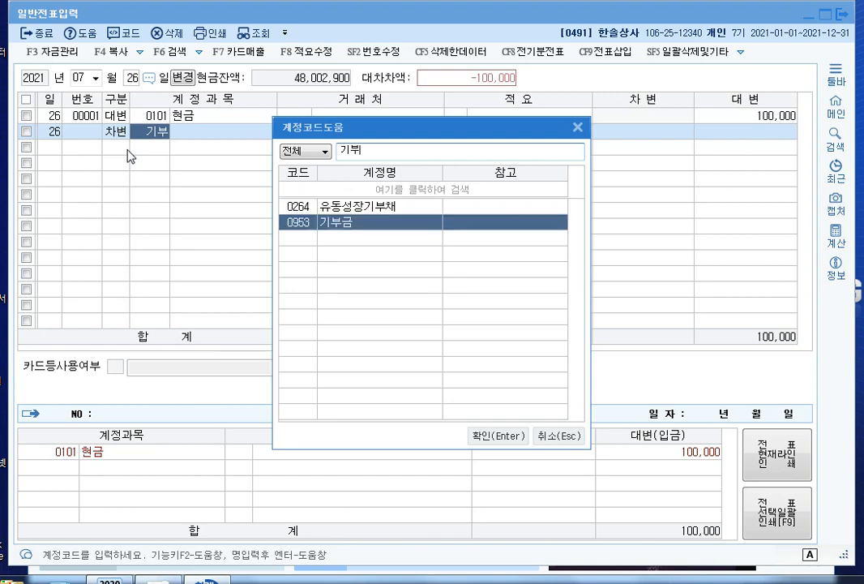
pyautogui.press('Return')
pyautogui.press('Return')
pyautogui.press('Return')
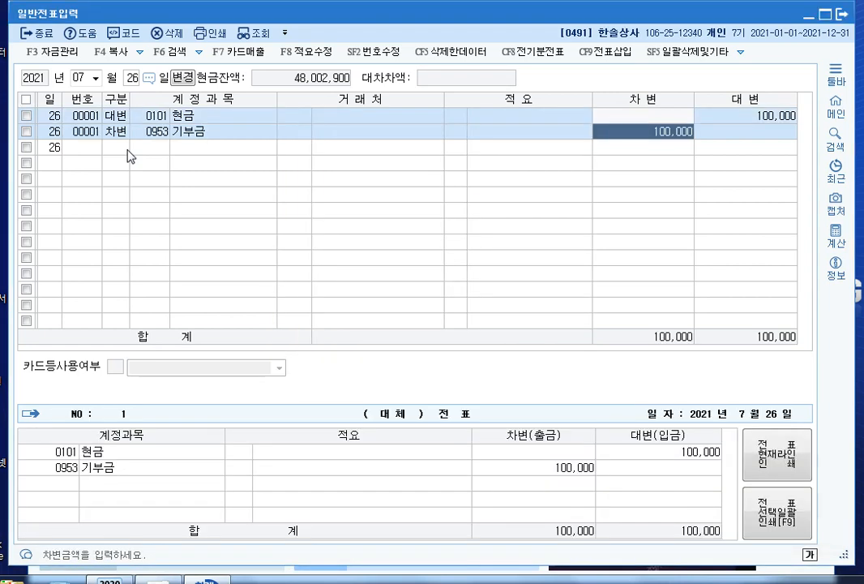
pyautogui.press('Return')
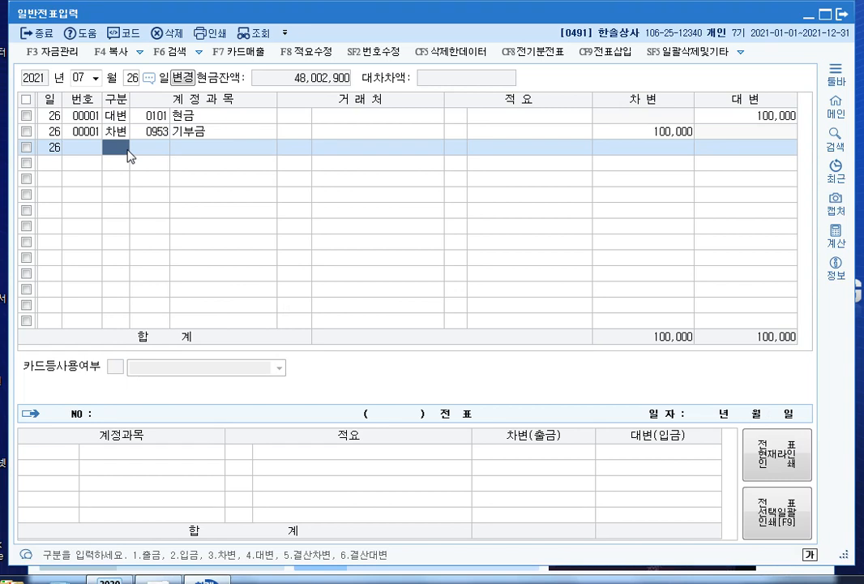
# Step: Change the voucher date to August 8, 2021
pyautogui.press('Escape')
pyautogui.press('Escape')
pyautogui.write('0')
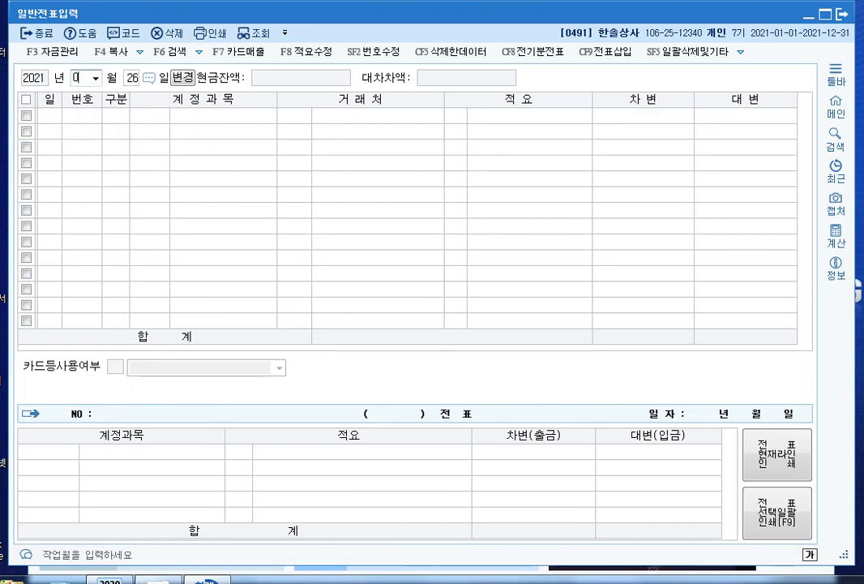
pyautogui.write('8')
pyautogui.press('Return')
pyautogui.write('8')
pyautogui.press('Return')
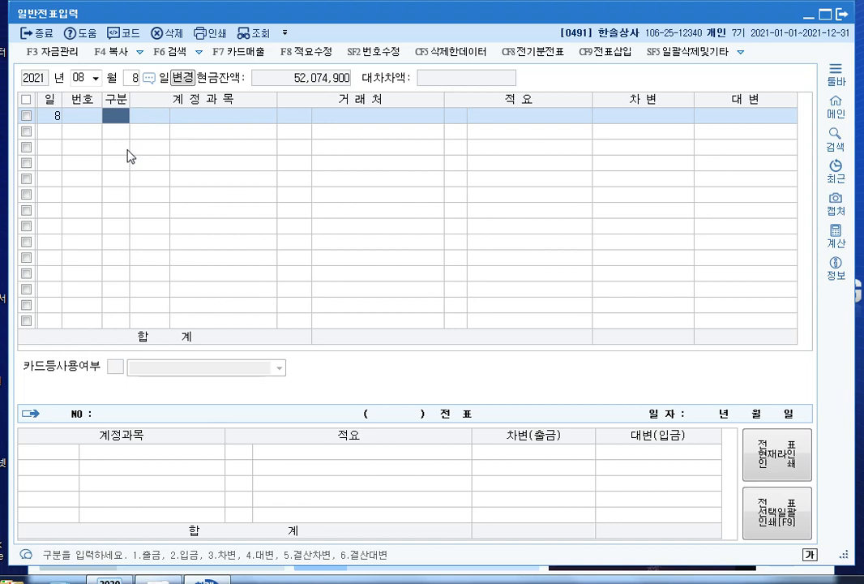
# Step: Enter a credit (대변) line for 0401 상품매출 with an amount of 2,000,000 on the August 8 voucher
pyautogui.write('4')
pyautogui.press('Return')
pyautogui.write('401')
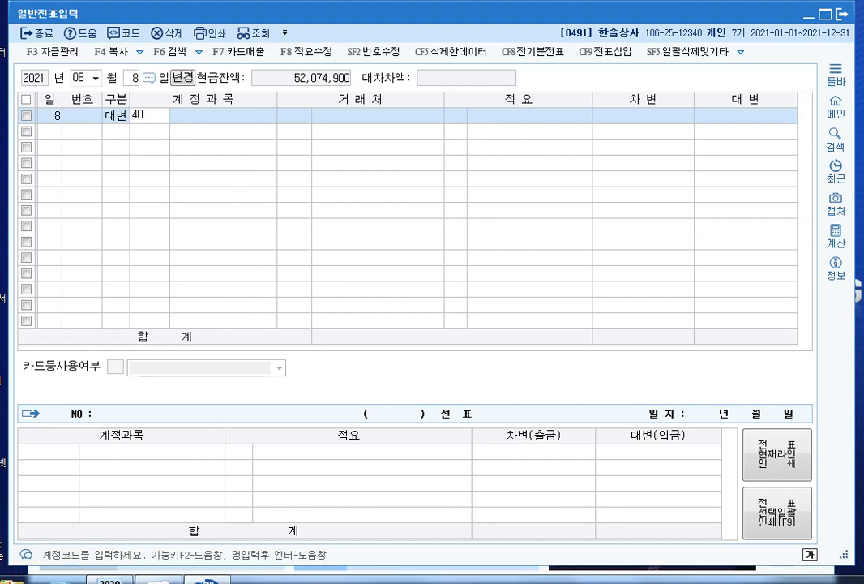
pyautogui.press('Return')
pyautogui.press('Return')
pyautogui.press('Return')
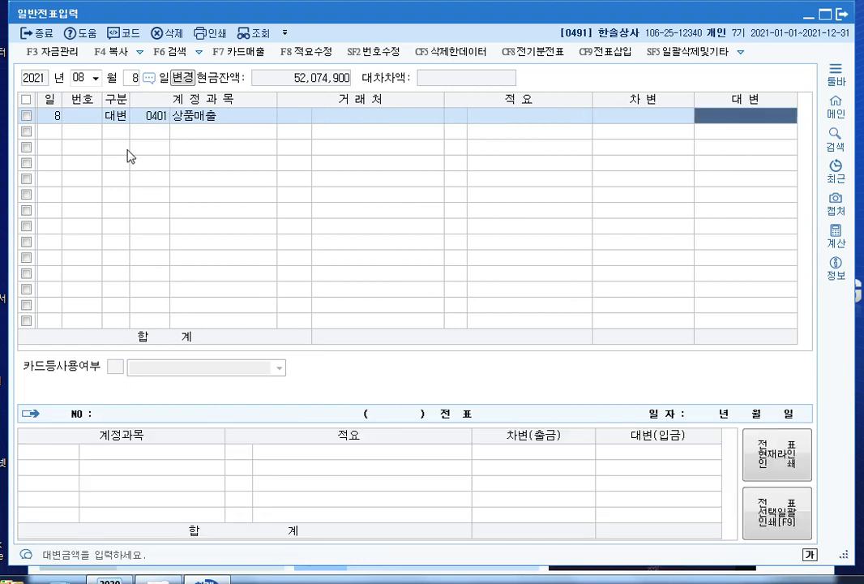
pyautogui.write('2000000')
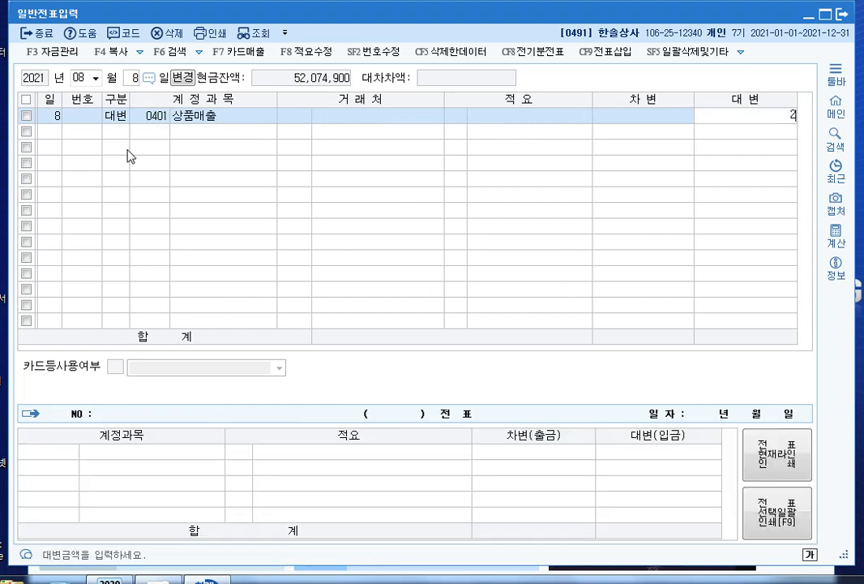
pyautogui.press('Return')
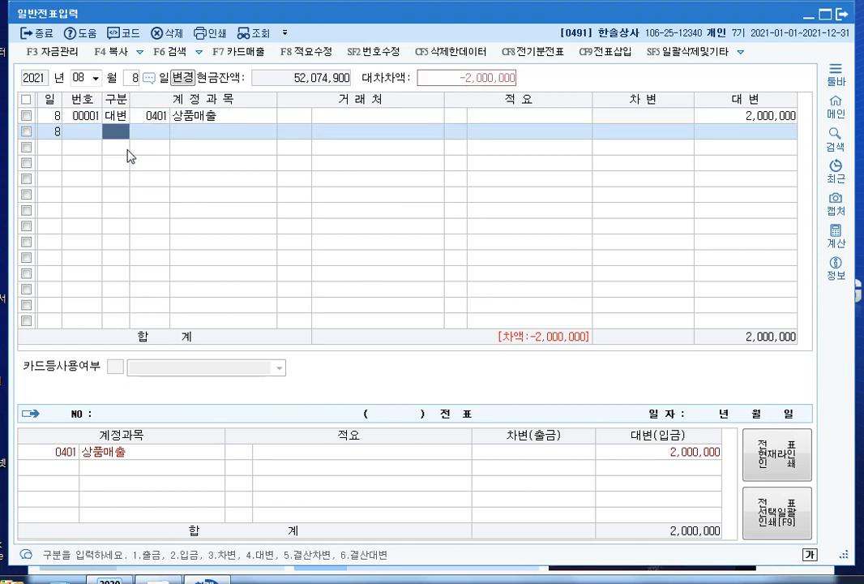
# Step: Add a credit (대변) line for 0101 현금 of 50,000 to the August 8 voucher
pyautogui.write('4')
pyautogui.write('101')
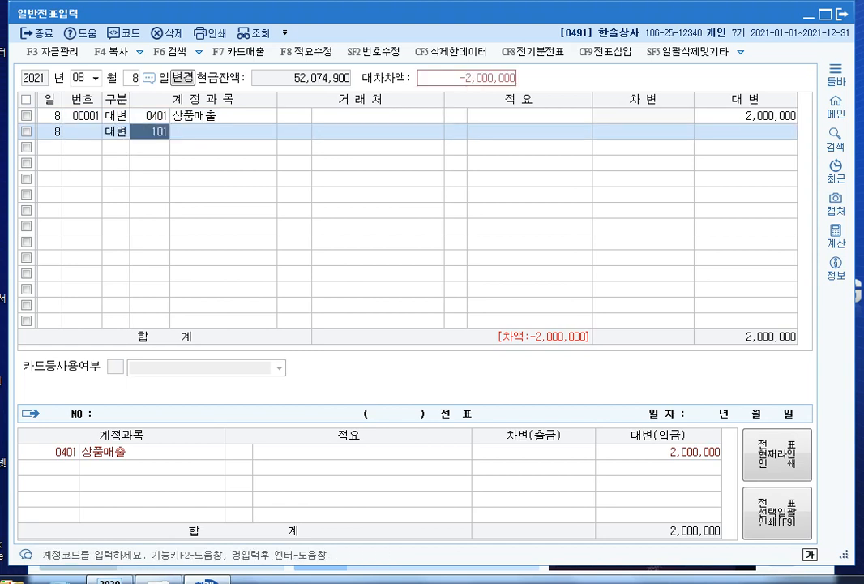
pyautogui.press('Return')
pyautogui.press('Return')
pyautogui.press('Return')
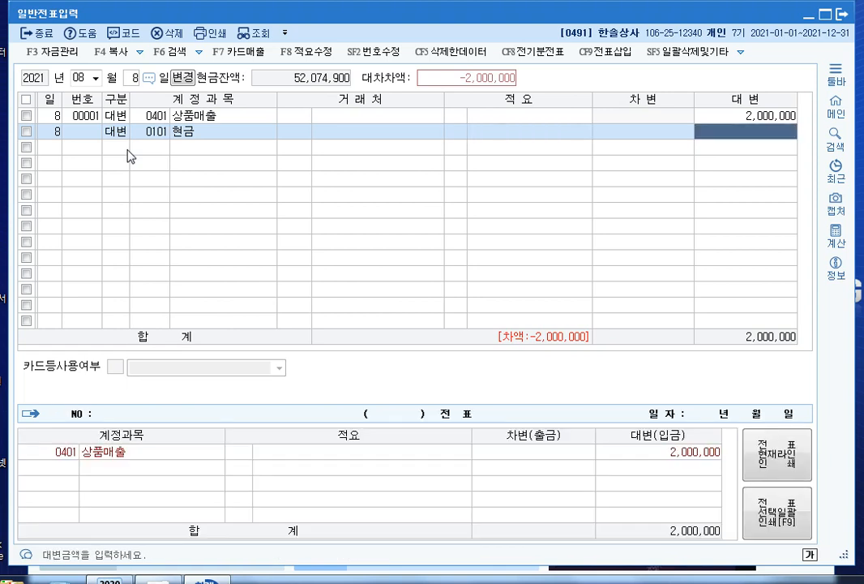
pyautogui.write('500000')
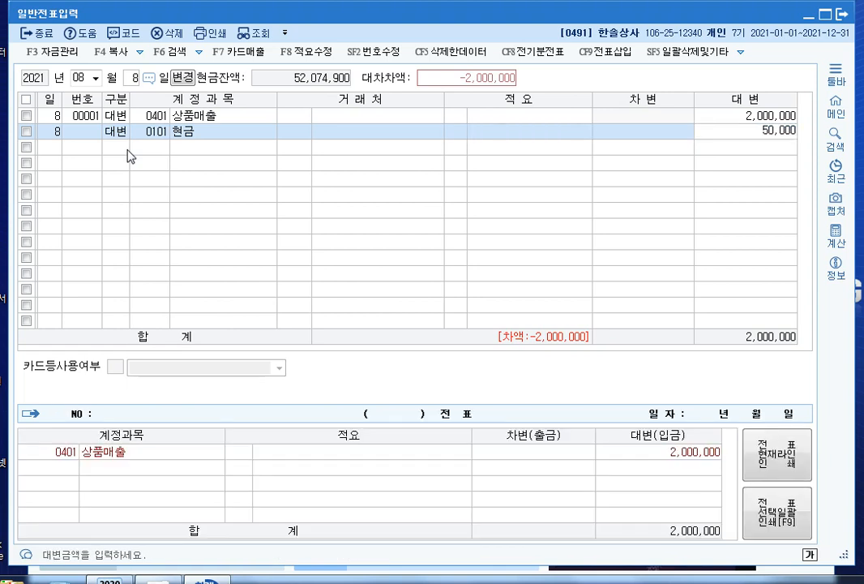
pyautogui.press('Return')
# Step: Add a debit (차변) line for 0110 받을어음 with customer 지나상사 and an amount of 2,000,000
pyautogui.write('3')
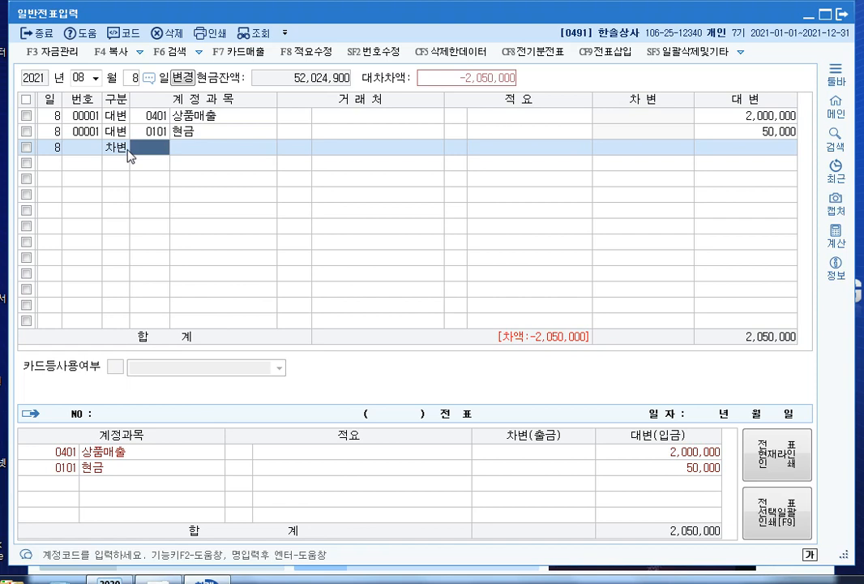
pyautogui.write('받을')
pyautogui.press('Return')
pyautogui.press('Return')
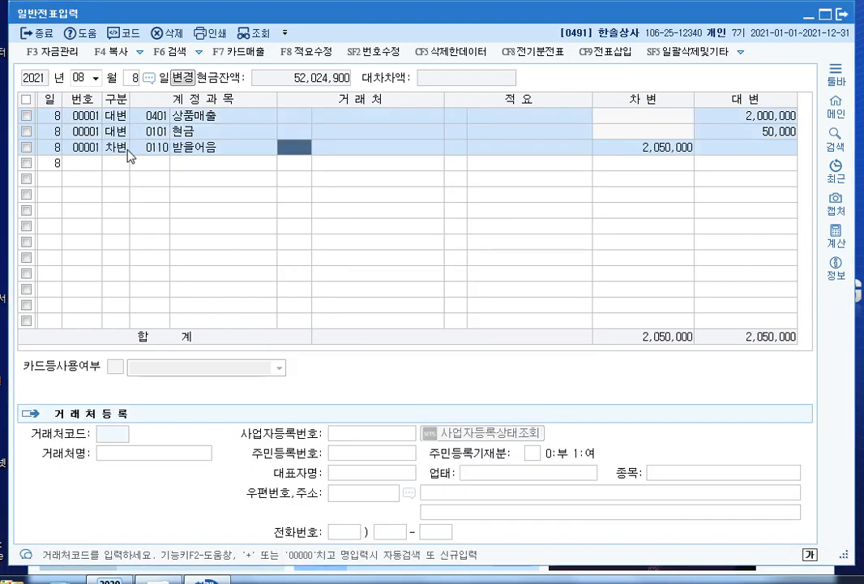
pyautogui.write('지내')
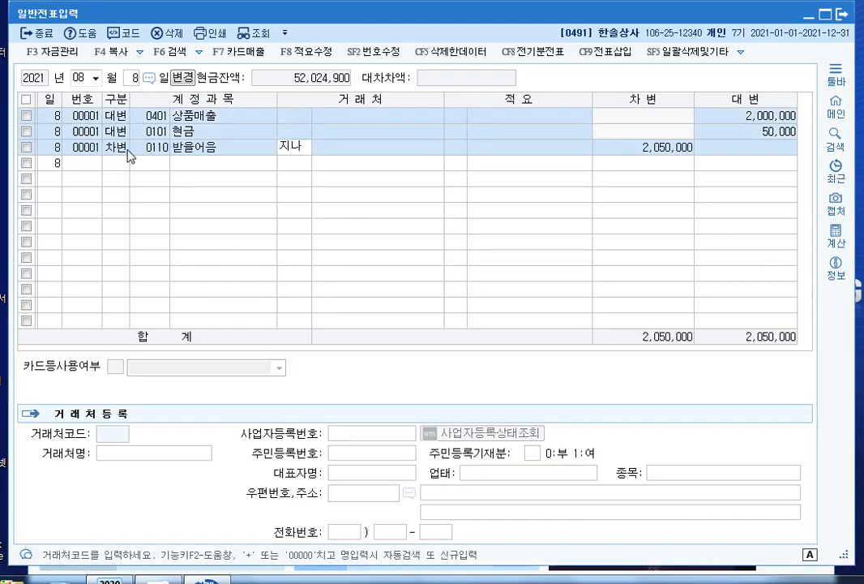
pyautogui.press('Return')
pyautogui.press('Return')
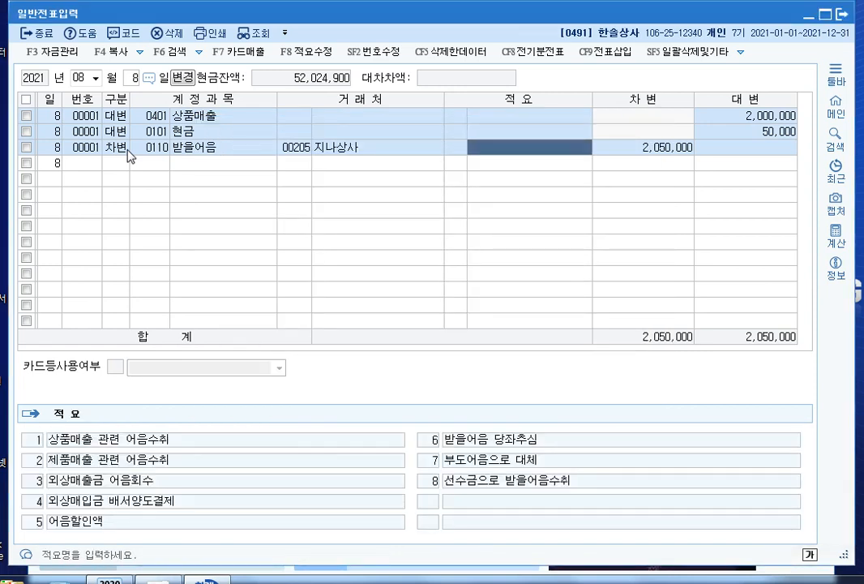
pyautogui.press('Return')
pyautogui.write('2000000')
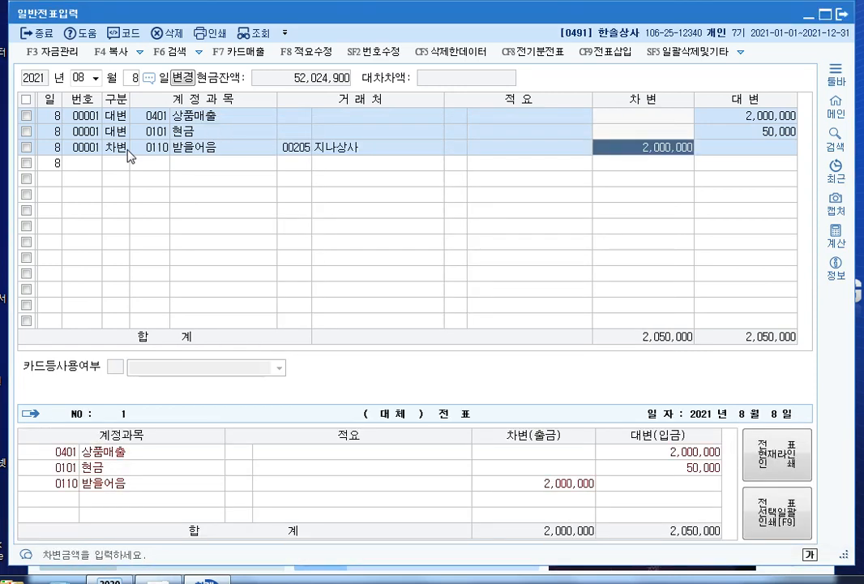
pyautogui.press('Return')
# Step: Add a debit (차변) line of 50,000 for 운반비 using the selling and administrative account 0824 (판매관리비)
pyautogui.write('3')
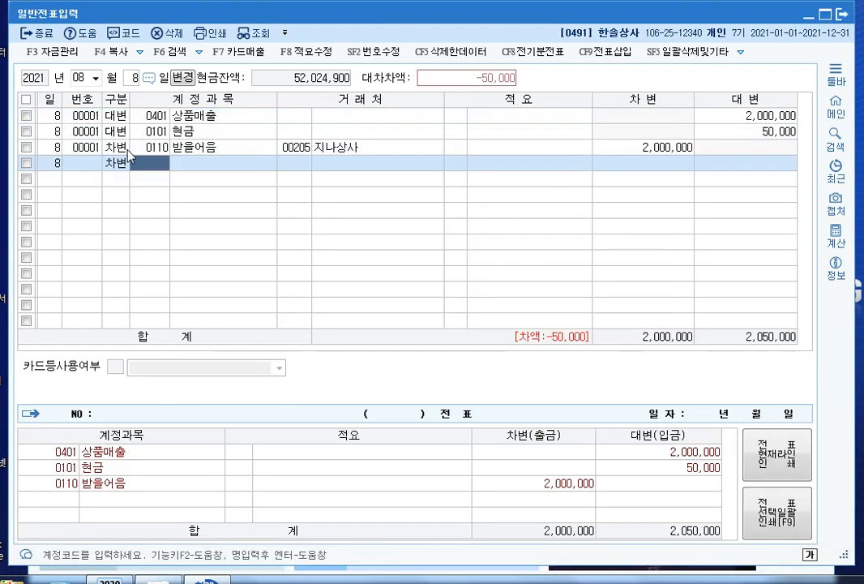
pyautogui.write('운반')
pyautogui.press('Return')
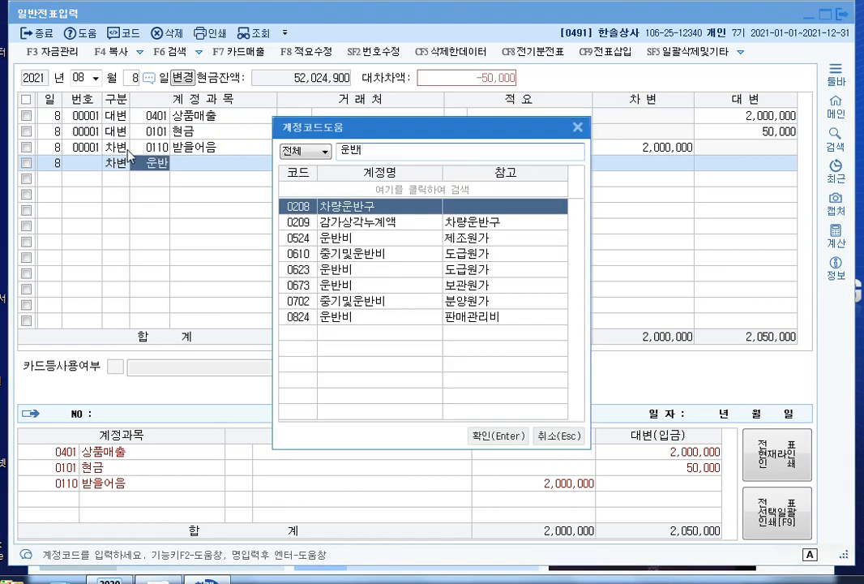
pyautogui.press('Down')
pyautogui.press('Down')
pyautogui.press('Down')
pyautogui.press('Down')
pyautogui.press('Down')
pyautogui.press('Down')
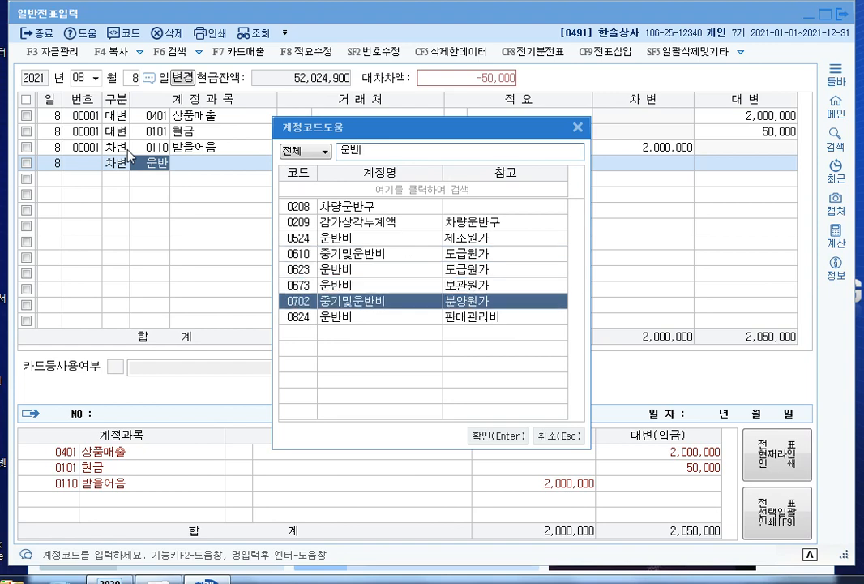
pyautogui.press('Down')
pyautogui.press('Return')
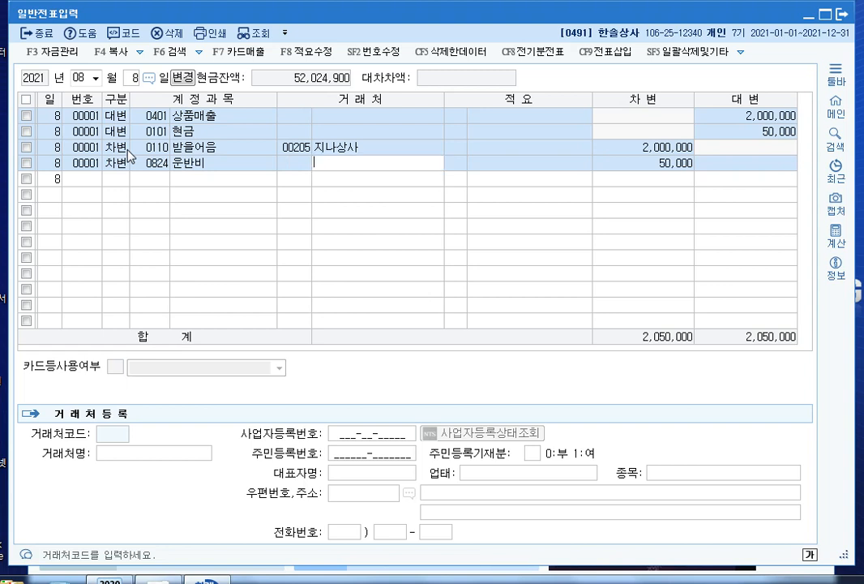
pyautogui.press('Return')
pyautogui.press('Return')
pyautogui.press('Return')
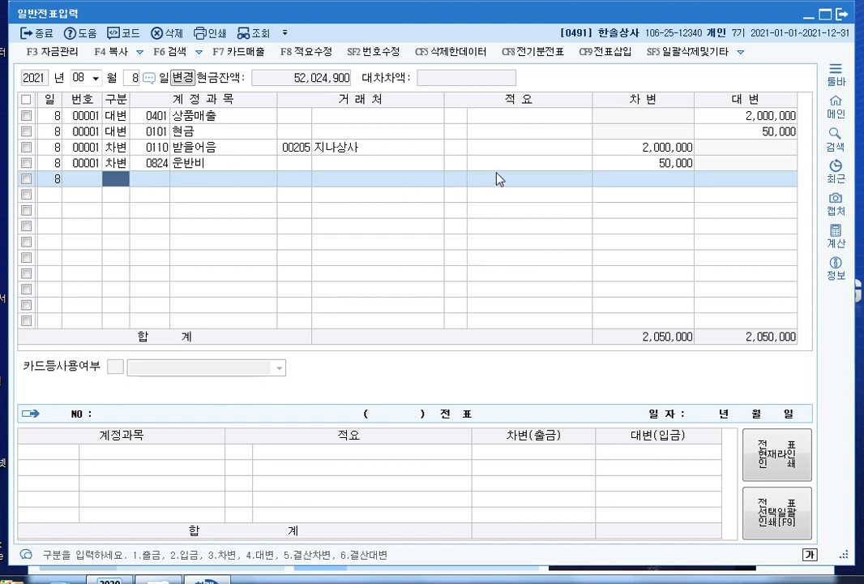
# Step: Change the voucher date to September 30, 2021
pyautogui.press('Escape')
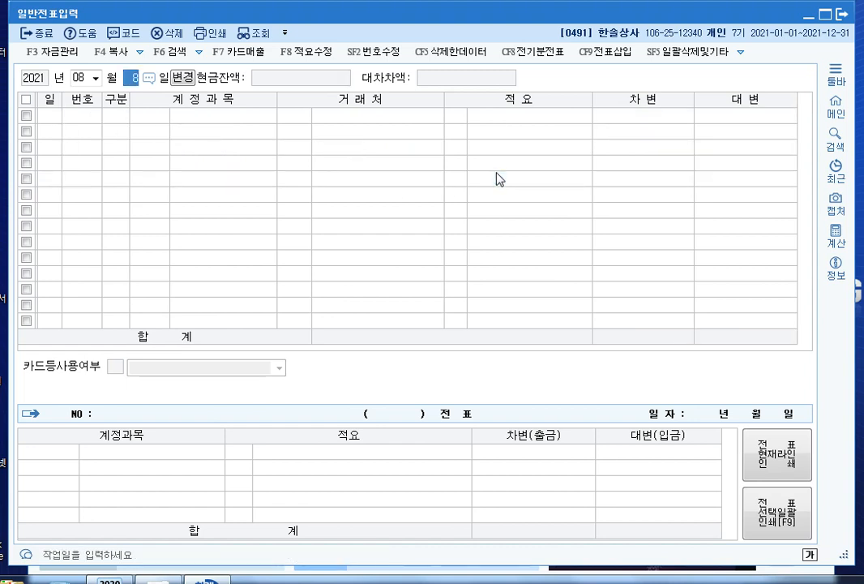
pyautogui.press('Escape')
pyautogui.write('0')
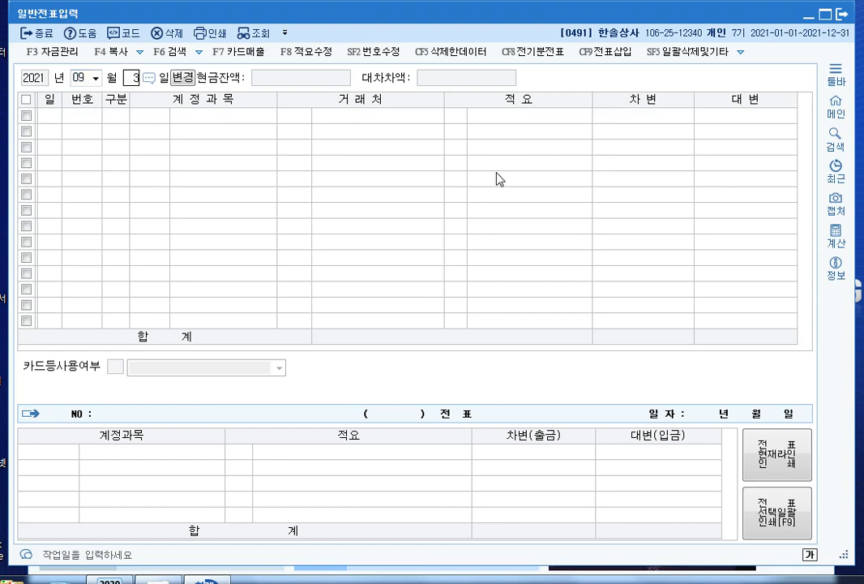
pyautogui.write('9')
pyautogui.press('Return')
pyautogui.write('30')
pyautogui.press('Return')
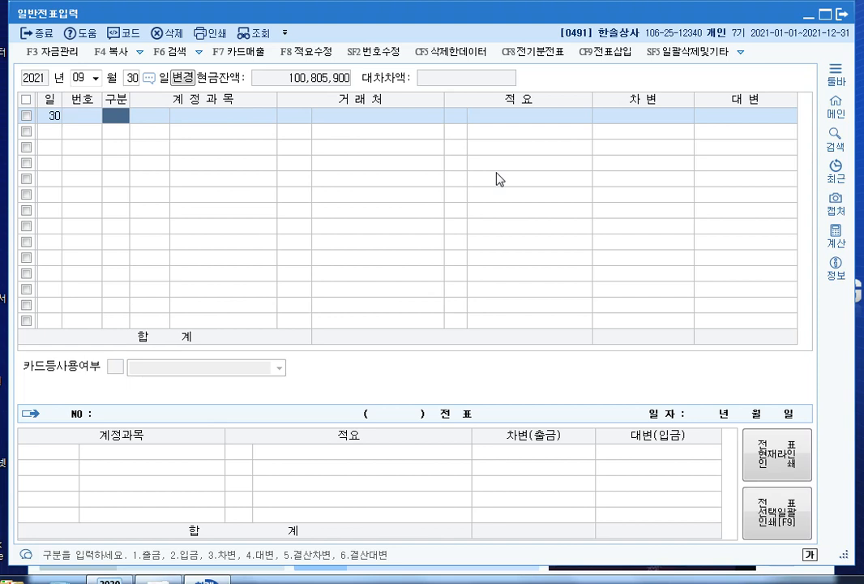
# Step: Look up the September 1 voucher and examine its existing 선급비용 entry
pyautogui.press('Escape')
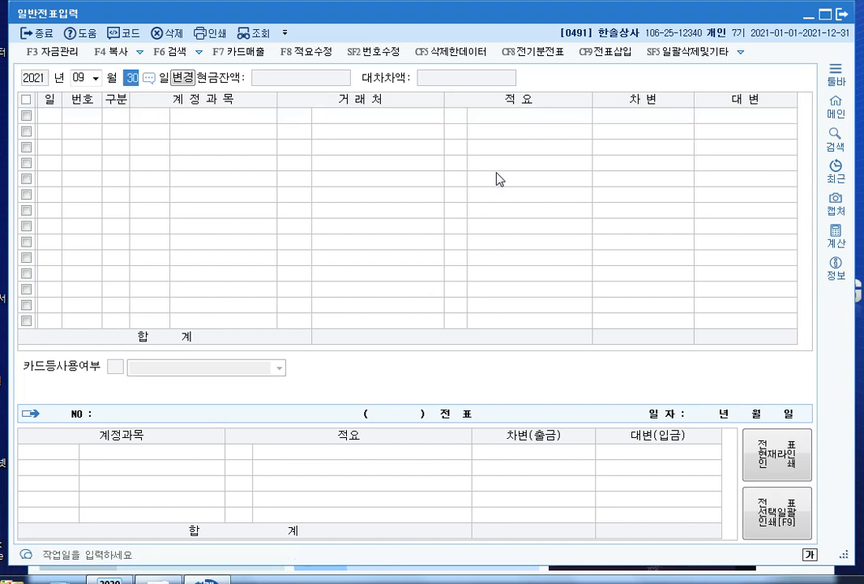
pyautogui.write('01')
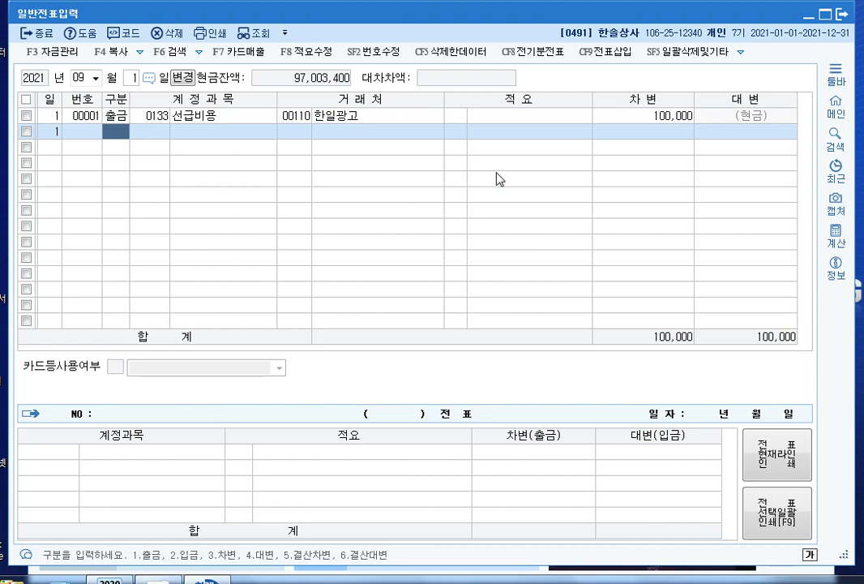
pyautogui.press('Up')
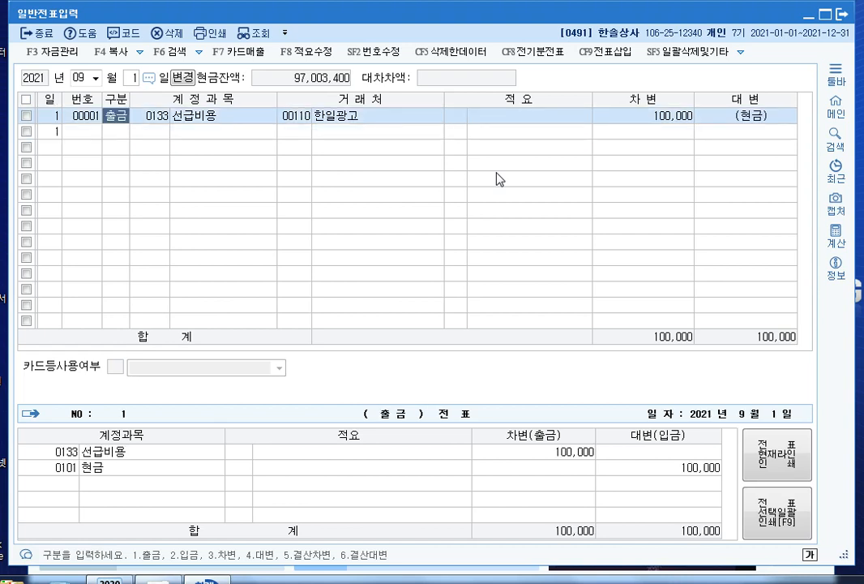
# Step: Set the voucher date back to September 30, 2021 and start a credit (대변) line
pyautogui.press('Escape')
pyautogui.write('3')
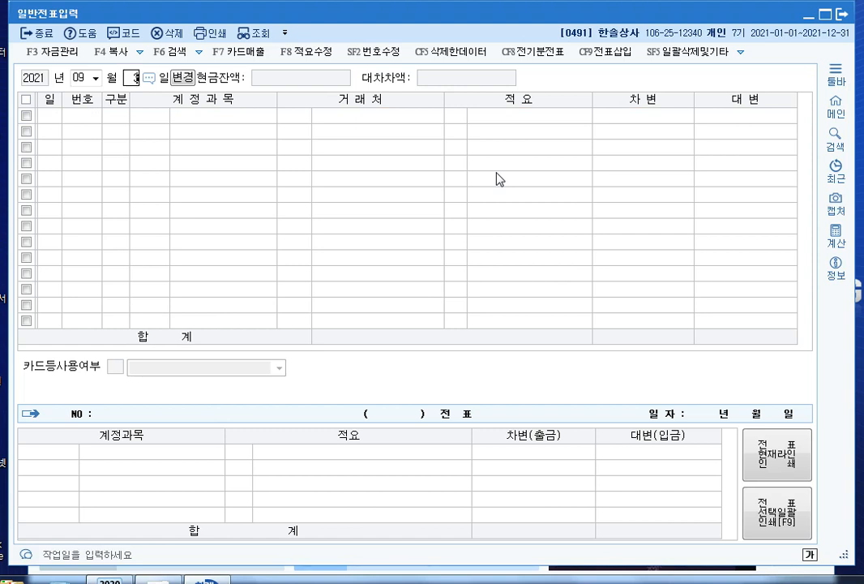
pyautogui.write('04')
pyautogui.press('Return')
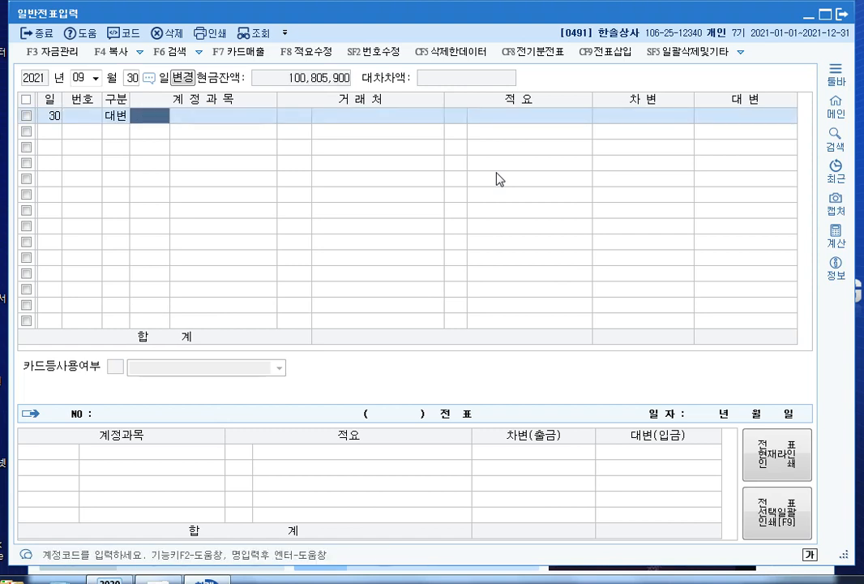
# Step: Assign account 0133 선급비용 to the credit line with an amount of 100,000
pyautogui.write('선급')
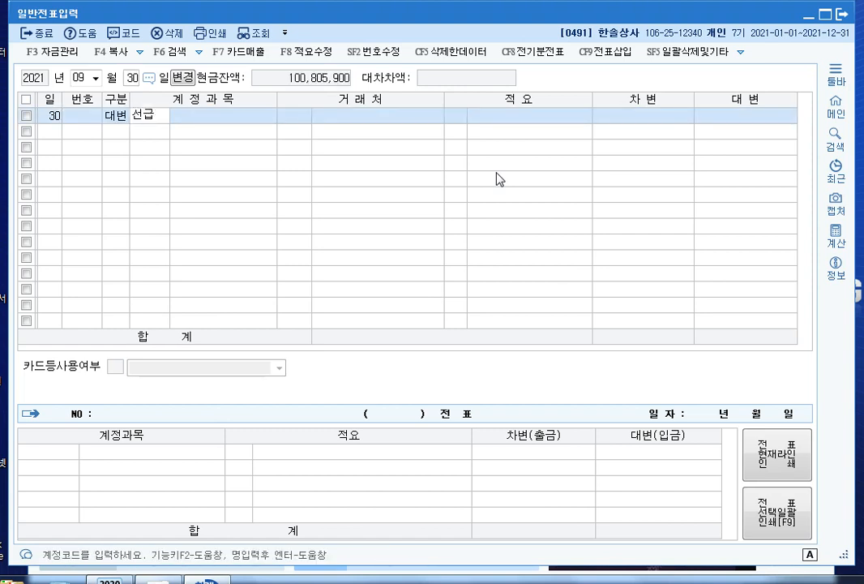
pyautogui.press('Return')
pyautogui.press('Down')
pyautogui.press('Down')
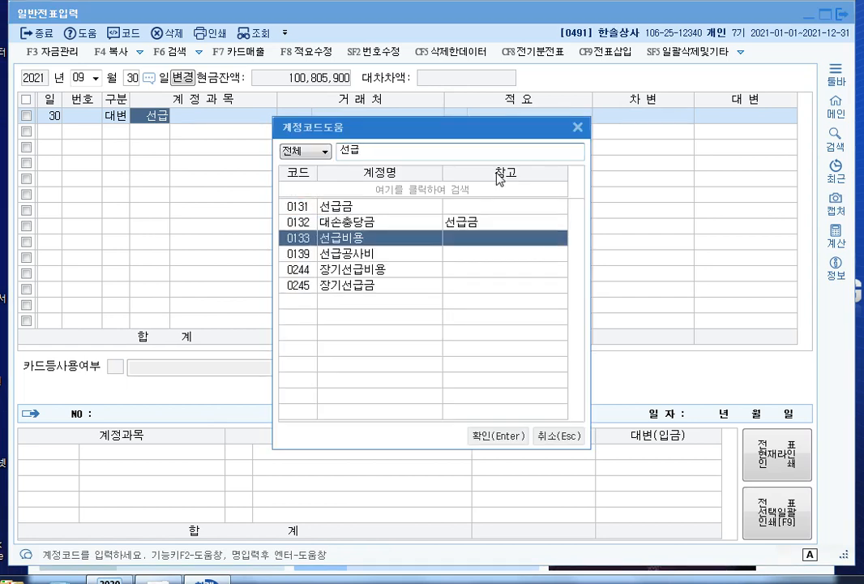
pyautogui.press('Return')
pyautogui.press('Return')
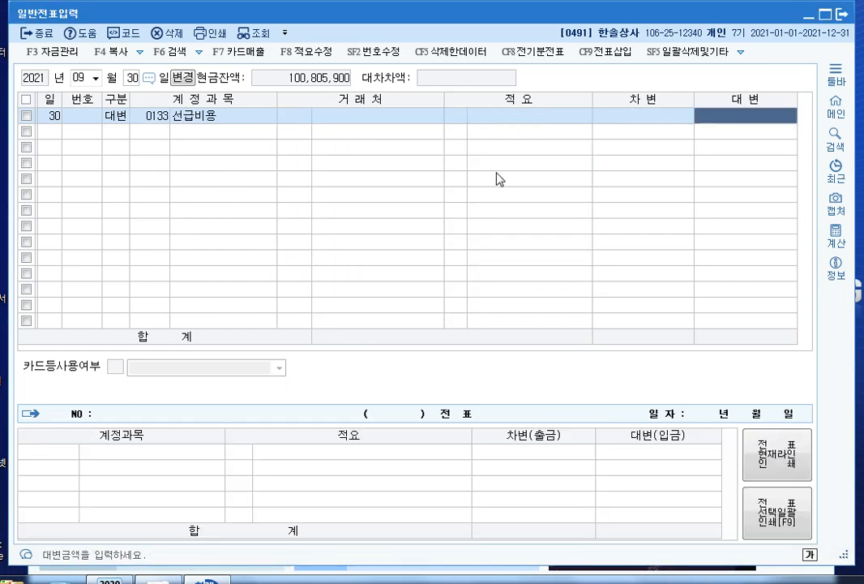
pyautogui.write('1000000')
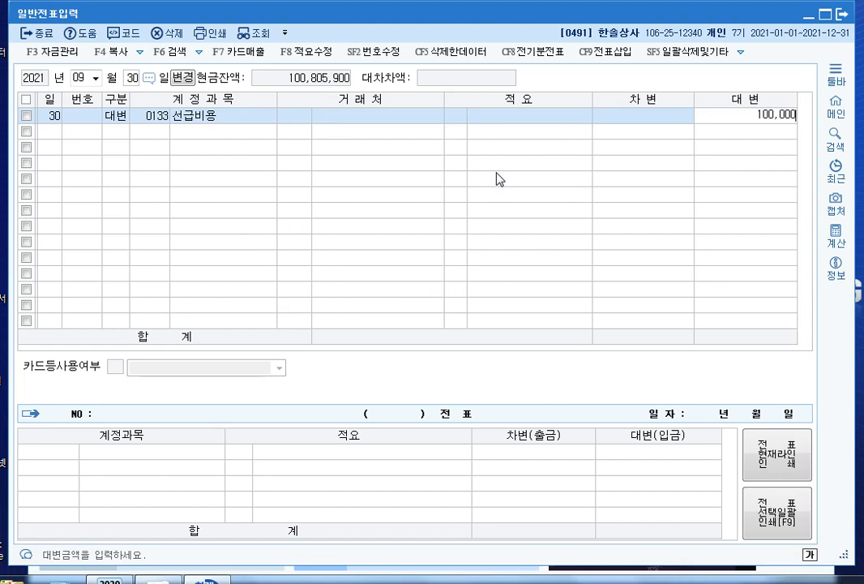
pyautogui.press('Return')
# Step: Add a credit (대변) line of 900,000 for account 0103 보통예금
pyautogui.write('4')
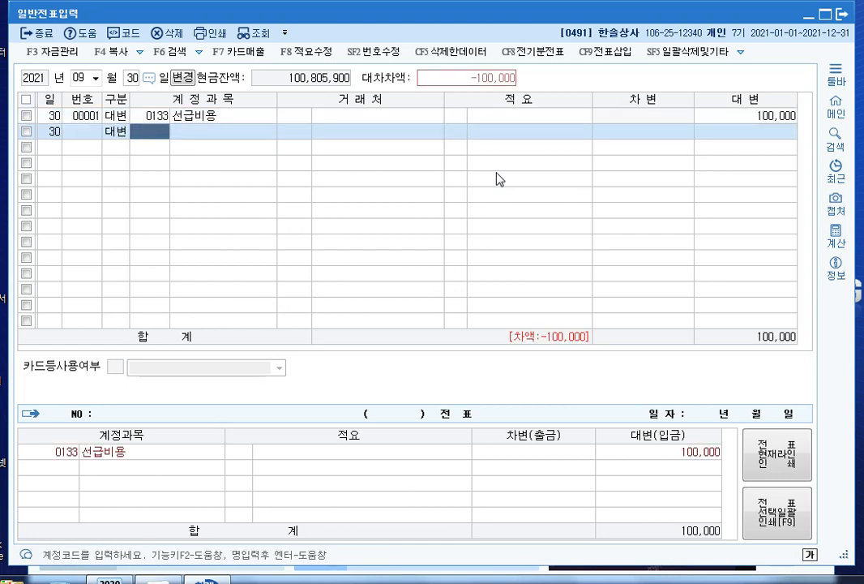
pyautogui.write('보토')
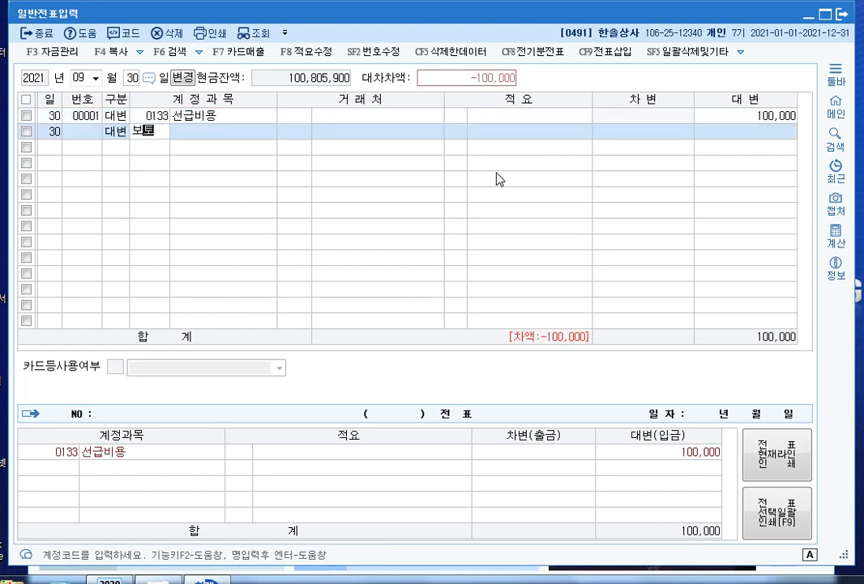
pyautogui.write('ㅇ')
pyautogui.press('Return')
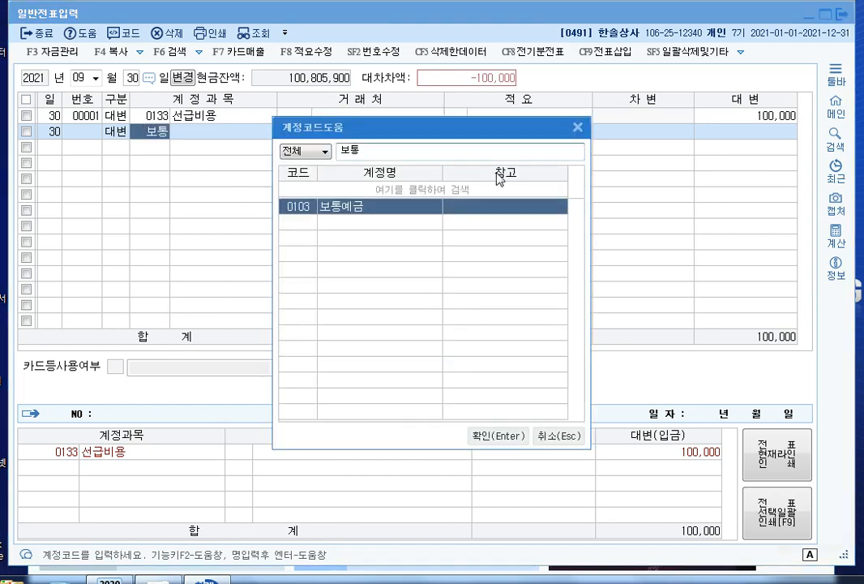
pyautogui.press('Return')
pyautogui.press('Return')
pyautogui.press('Return')
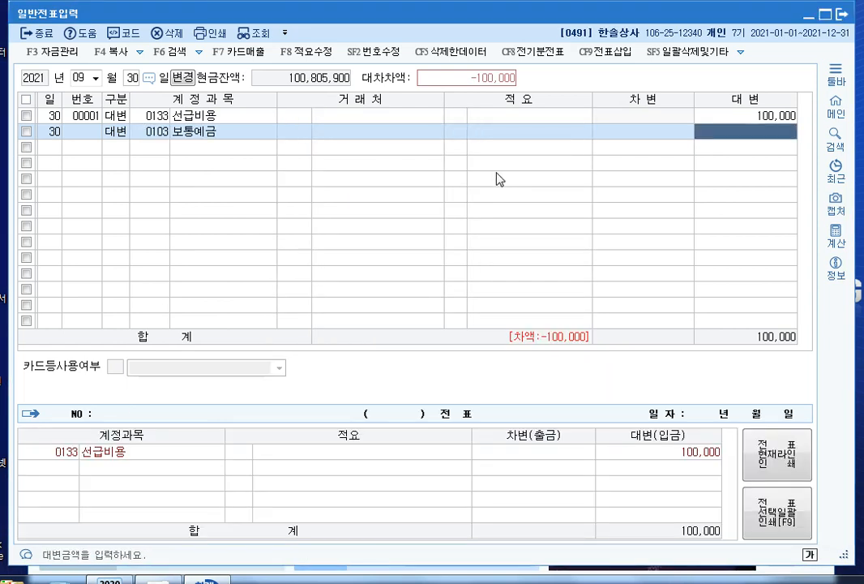
pyautogui.write('9000000')
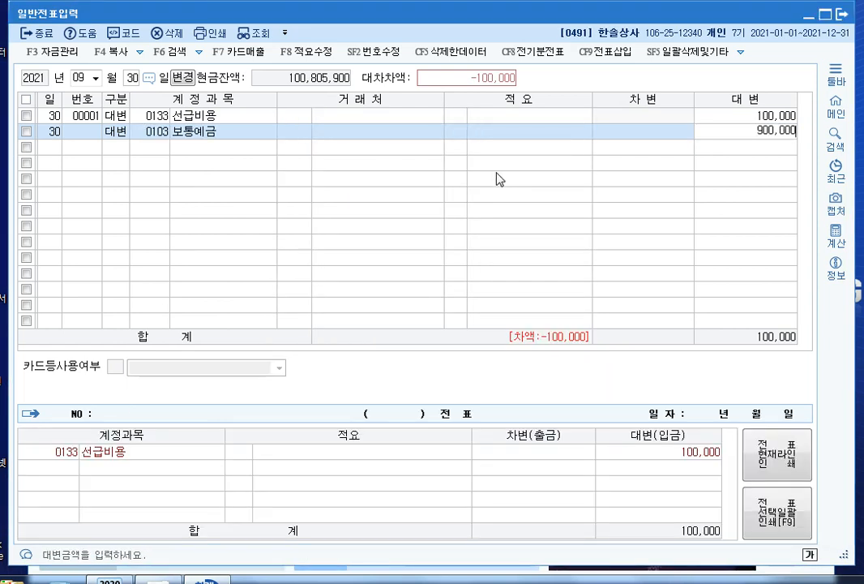
pyautogui.press('Return')
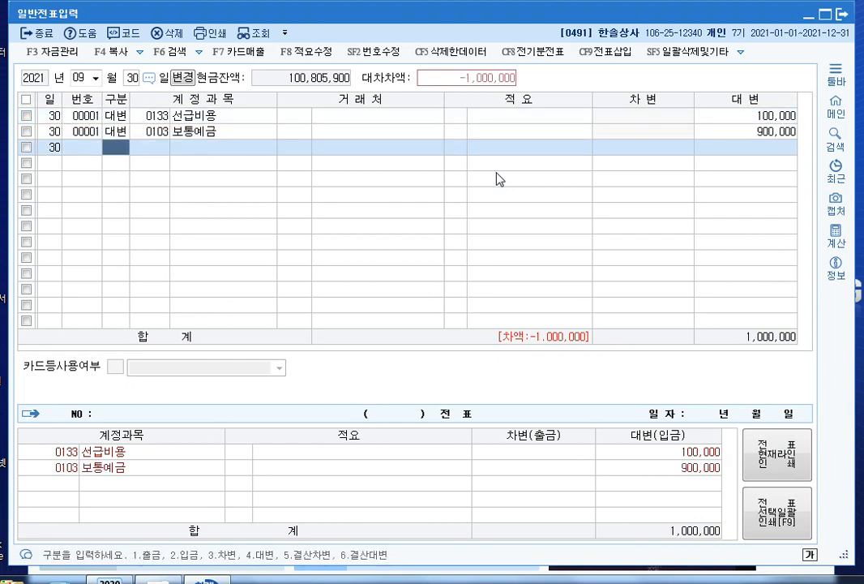
# Step: Add a debit (차변) line of 1,000,000 for 광고선전비 using the selling and administrative account 0833 (판매관리비)
pyautogui.write('3')
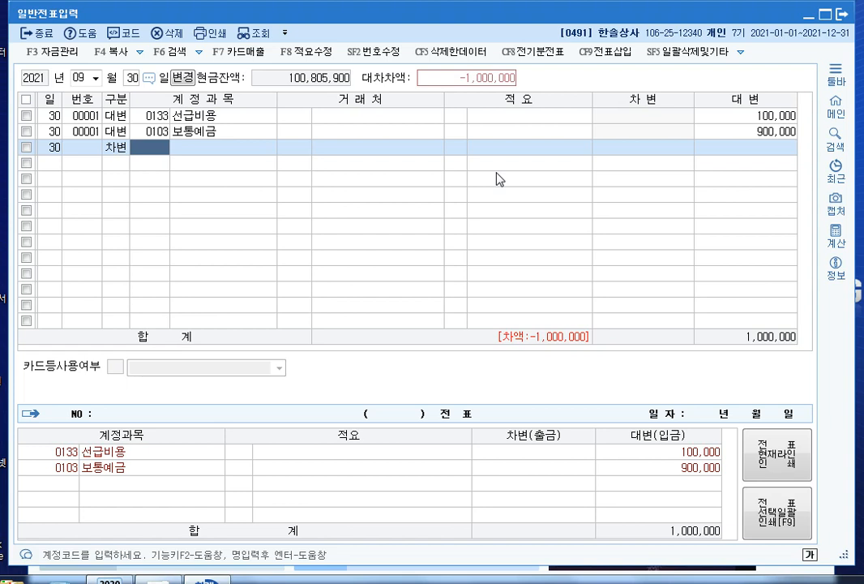
pyautogui.write('광고')
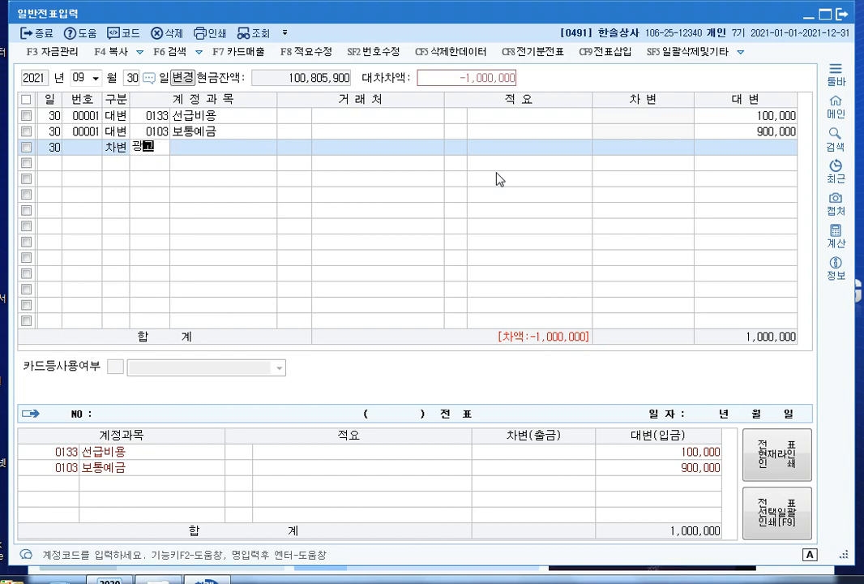
pyautogui.press('Return')
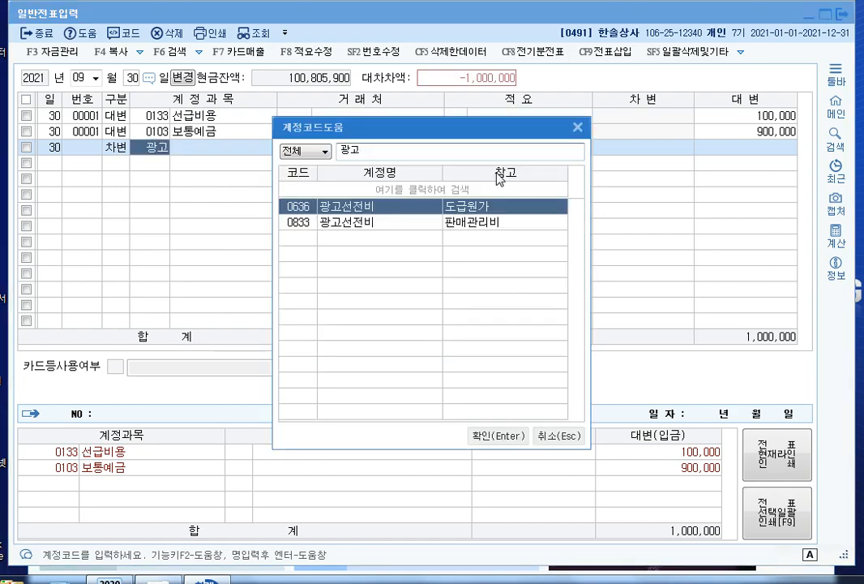
pyautogui.press('Down')
pyautogui.press('Return')
pyautogui.press('Return')
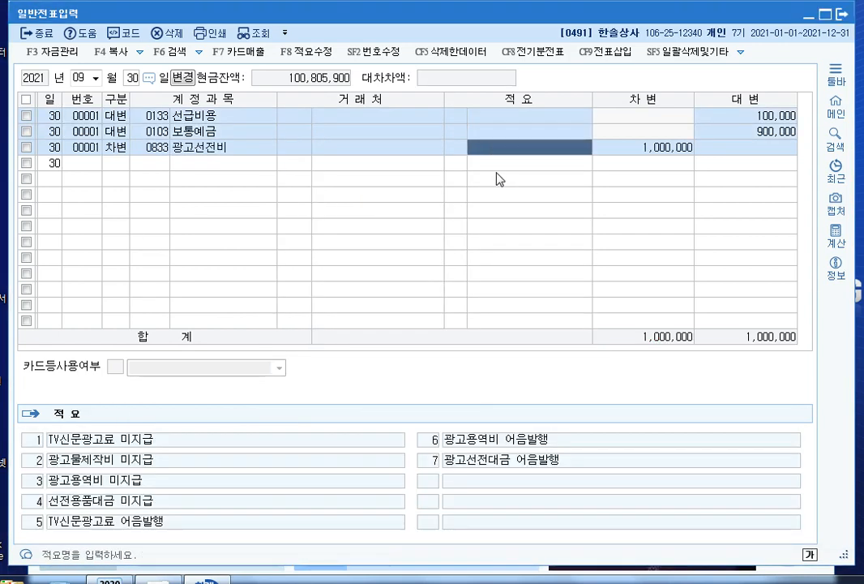
pyautogui.press('Return')
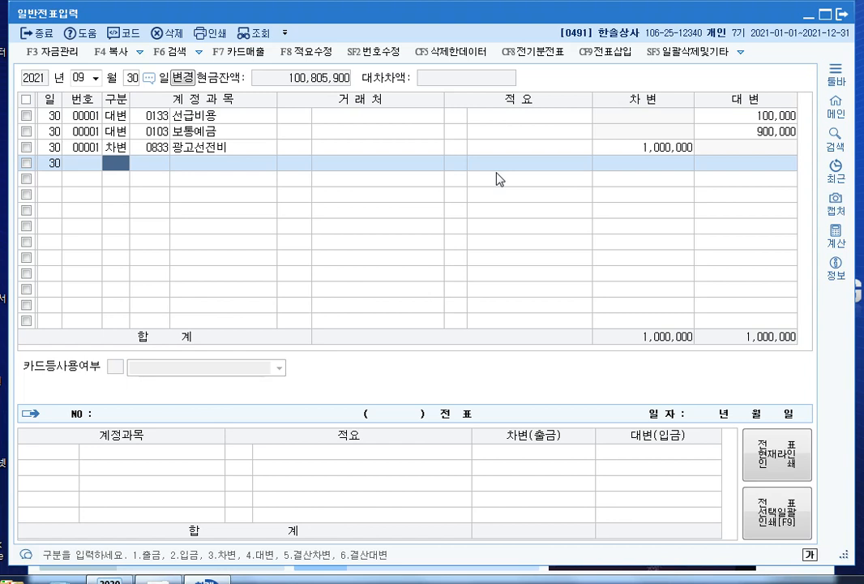
# Step: Change the voucher date to October 21, 2021
pyautogui.press('Escape')
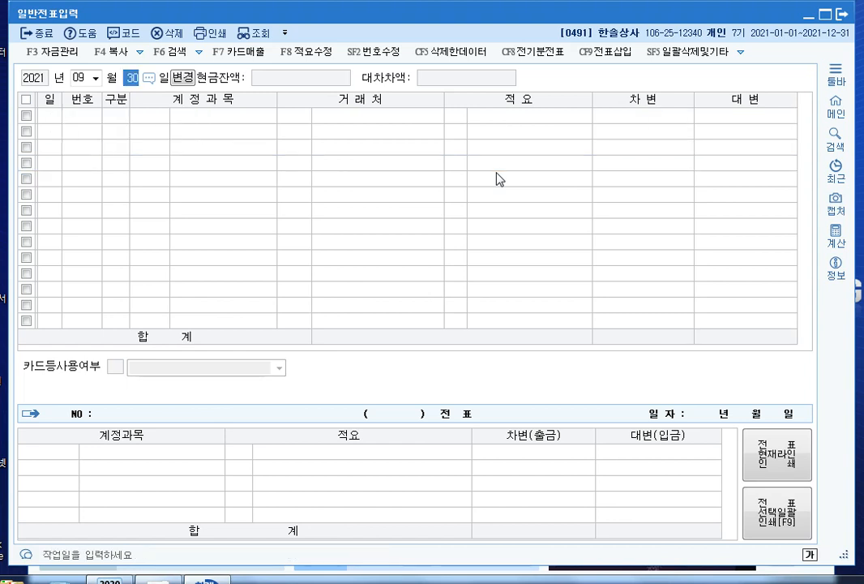
pyautogui.press('Escape')
pyautogui.write('10')
pyautogui.press('Return')
pyautogui.write('21')
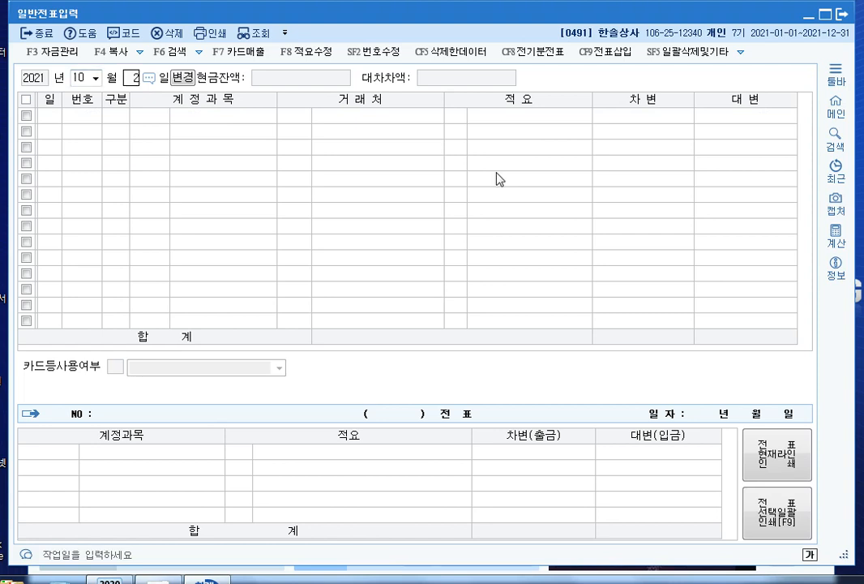
pyautogui.press('Return')
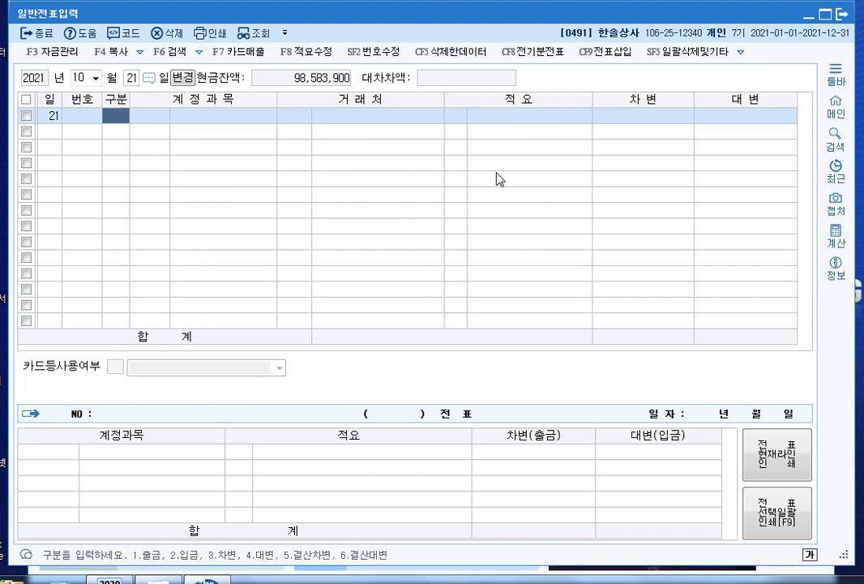
# Step: Add a debit (차변) line of 3,000,000 for account 0101 현금
pyautogui.write('3')
pyautogui.press('Return')
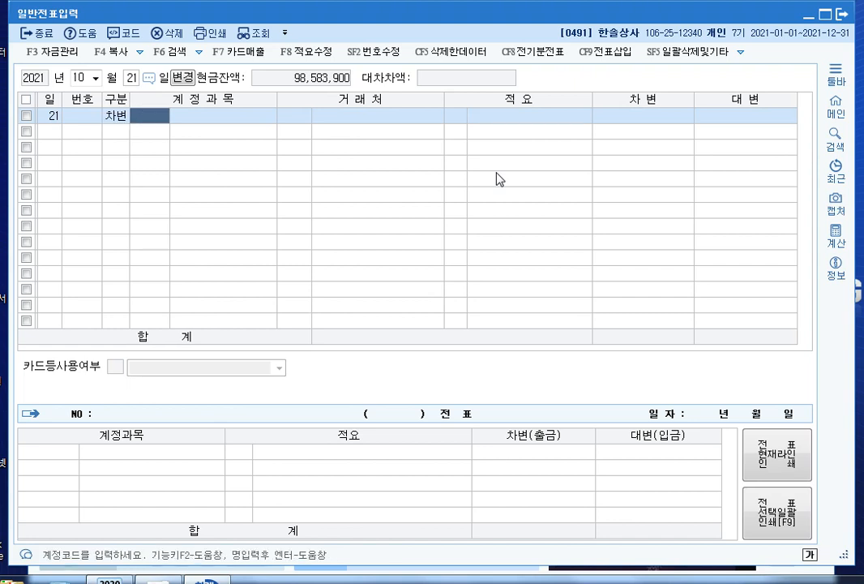
pyautogui.write('101')
pyautogui.press('Return')
pyautogui.press('Return')
pyautogui.press('Return')
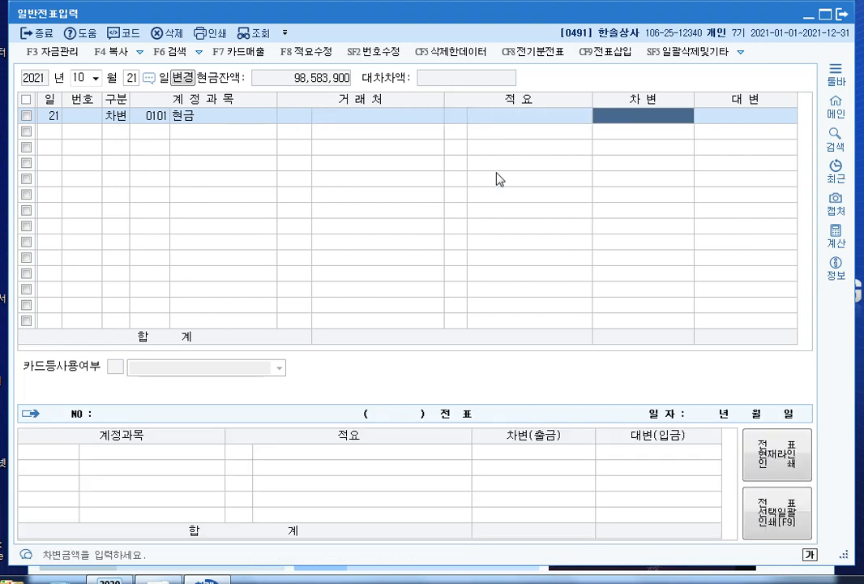
pyautogui.write('3000000')
pyautogui.press('Return')
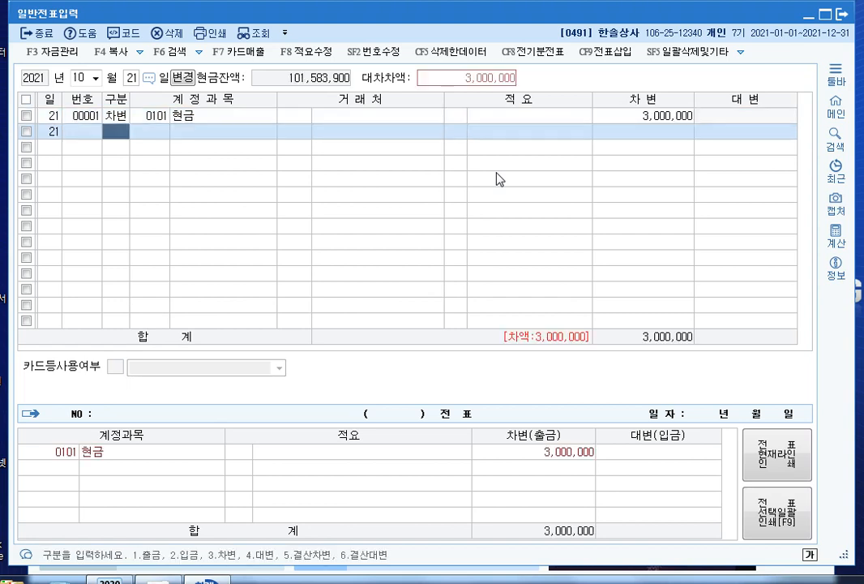
# Step: Add a credit (대변) line of 3,000,000 for 0108 외상매출금 with customer 세종스타일
pyautogui.write('4외상')
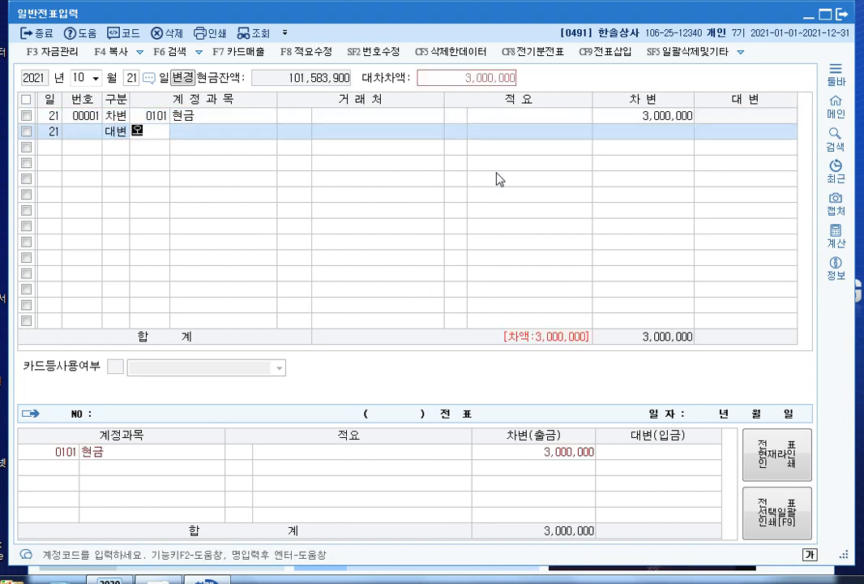
pyautogui.press('Return')
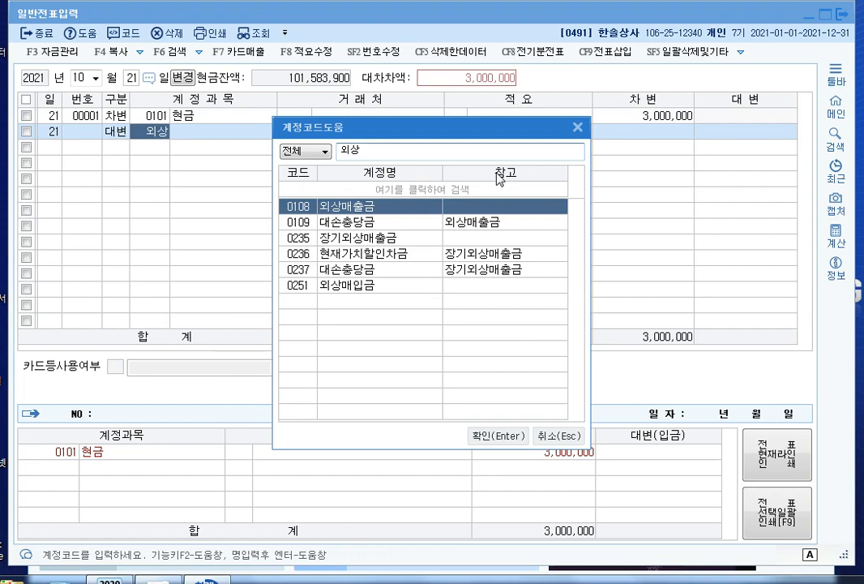
pyautogui.press('Return')
pyautogui.write('ㅅㅔ종')
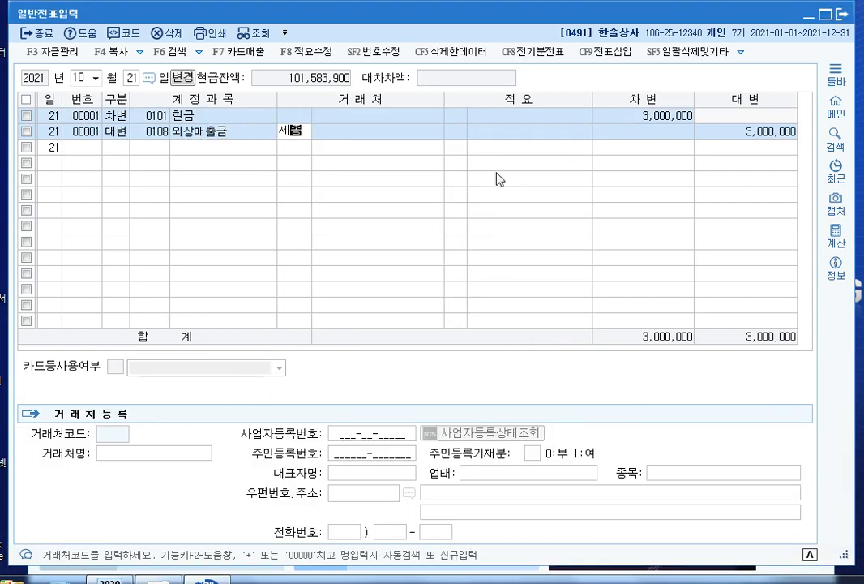
pyautogui.press('Return')
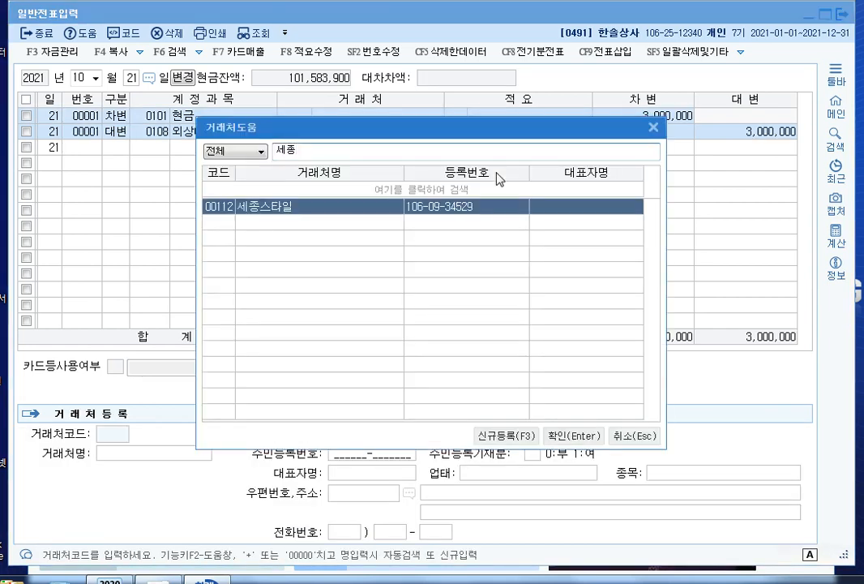
pyautogui.press('Return')
pyautogui.press('Return')
pyautogui.press('Return')
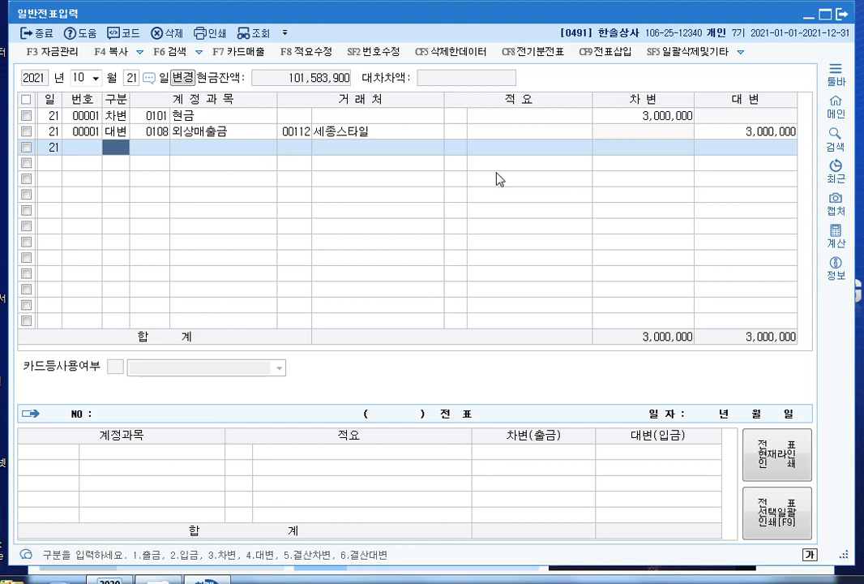
# Step: Change the voucher date to November 20, 2021
pyautogui.press('Escape')
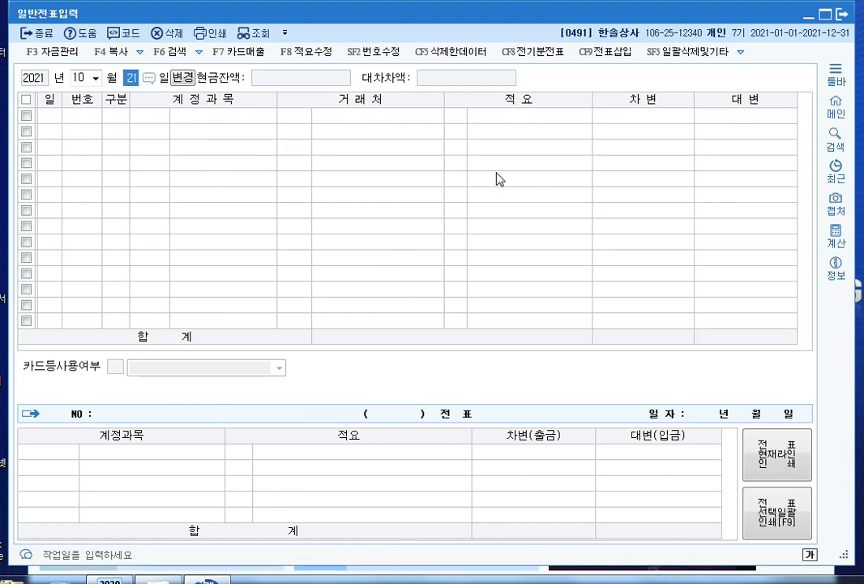
pyautogui.press('Escape')
pyautogui.write('11')
pyautogui.press('Return')
pyautogui.write('20')
pyautogui.press('Return')
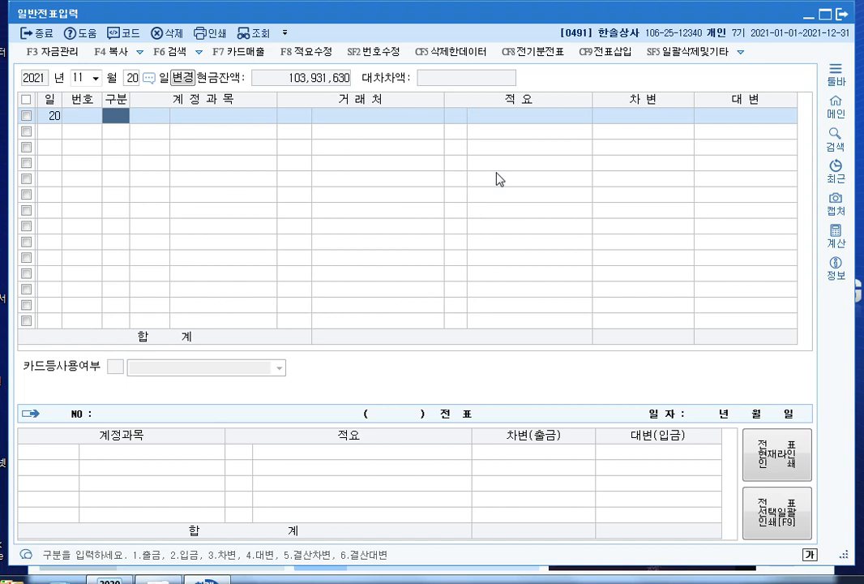
# Step: Add a debit (차변) line of 153,000 for the 판매관리비 account 0830 소모품비
pyautogui.write('3')
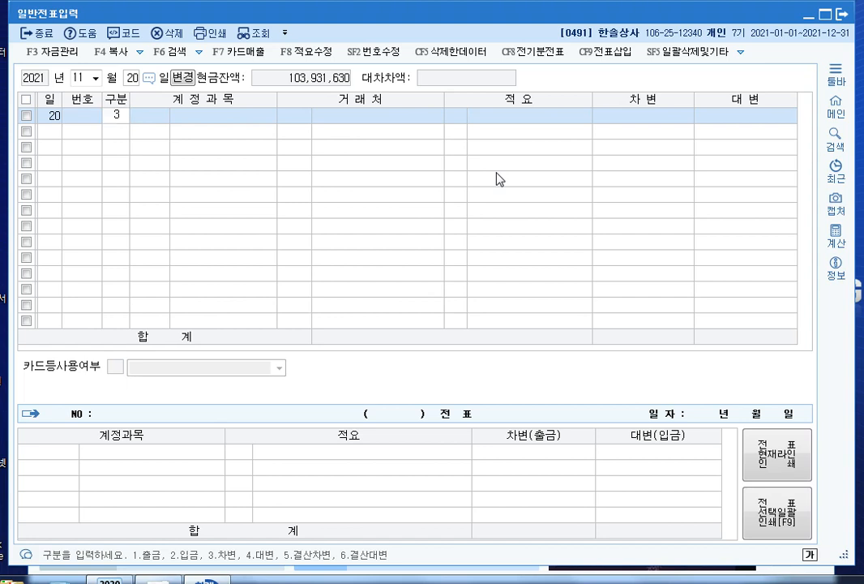
pyautogui.press('Return')
pyautogui.write('소모')
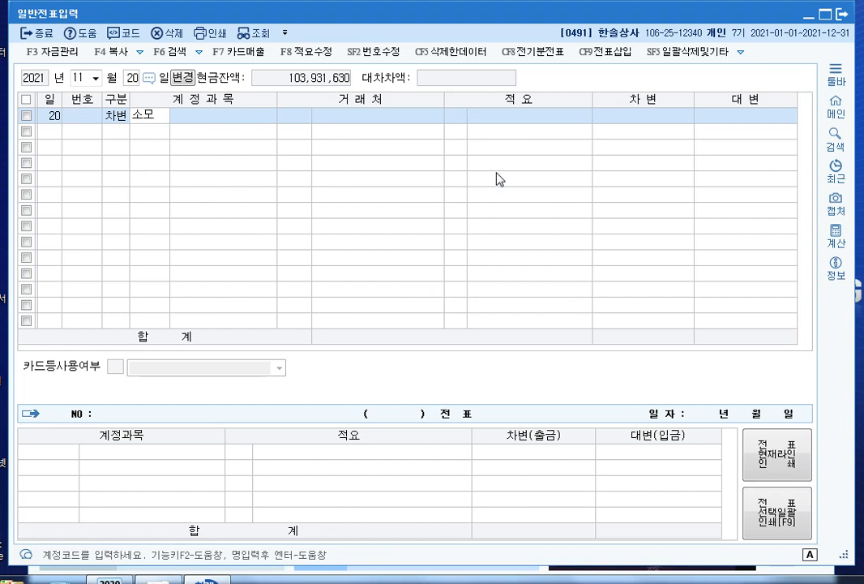
pyautogui.press('Return')
pyautogui.press('Down')
pyautogui.press('Down')
pyautogui.press('Down')
pyautogui.press('Down')
pyautogui.press('Down')
pyautogui.press('Down')
pyautogui.press('Down')
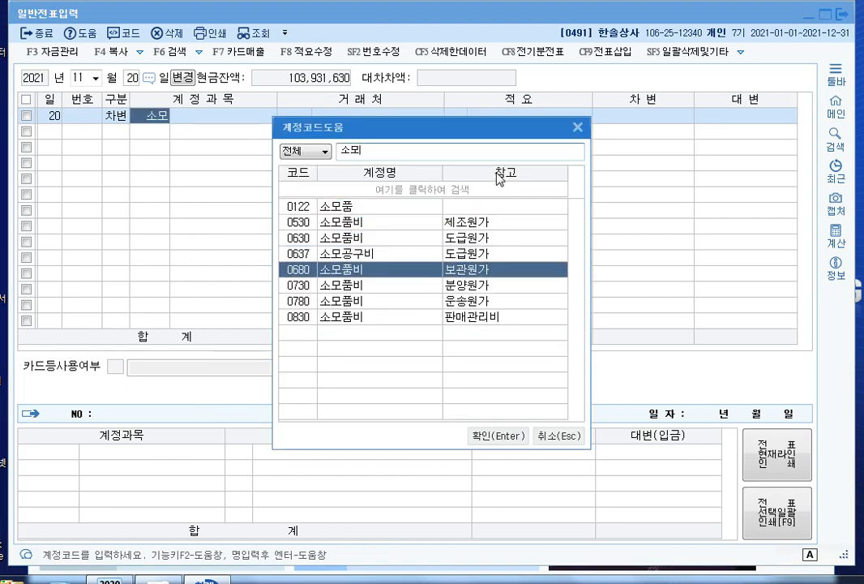
pyautogui.press('Return')
pyautogui.press('Return')
pyautogui.press('Return')
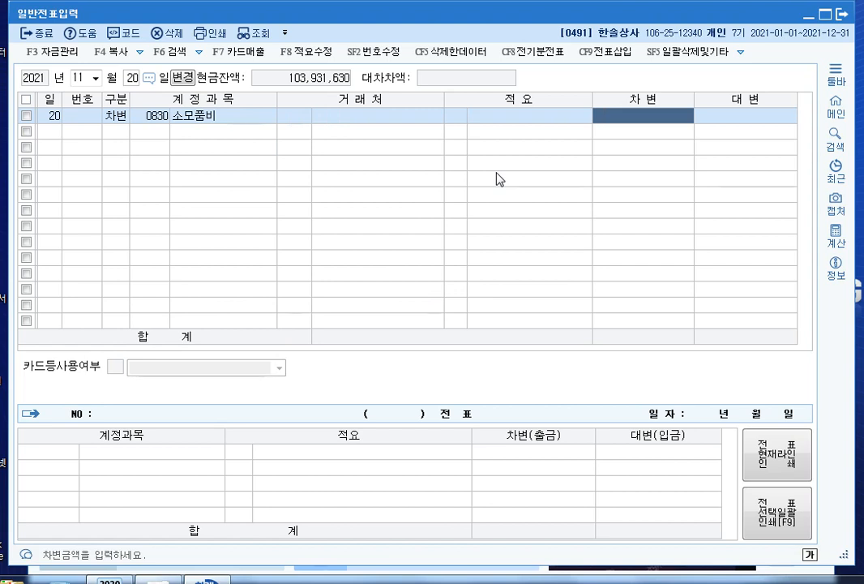
pyautogui.write('153')
pyautogui.press('+')
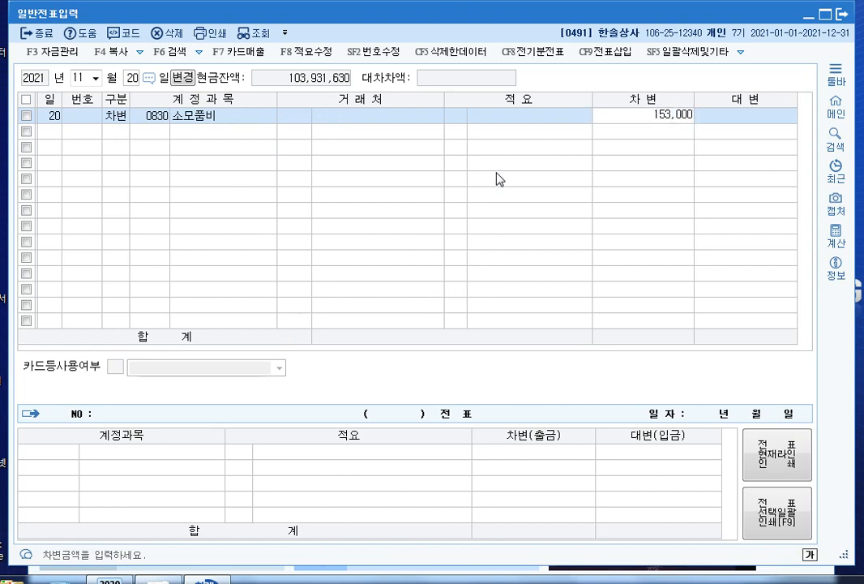
pyautogui.press('Return')
# Step: Add a credit (대변) line of 153,000 for 0253 미지급금 with customer 비씨카드
pyautogui.write('4')
pyautogui.press('Return')
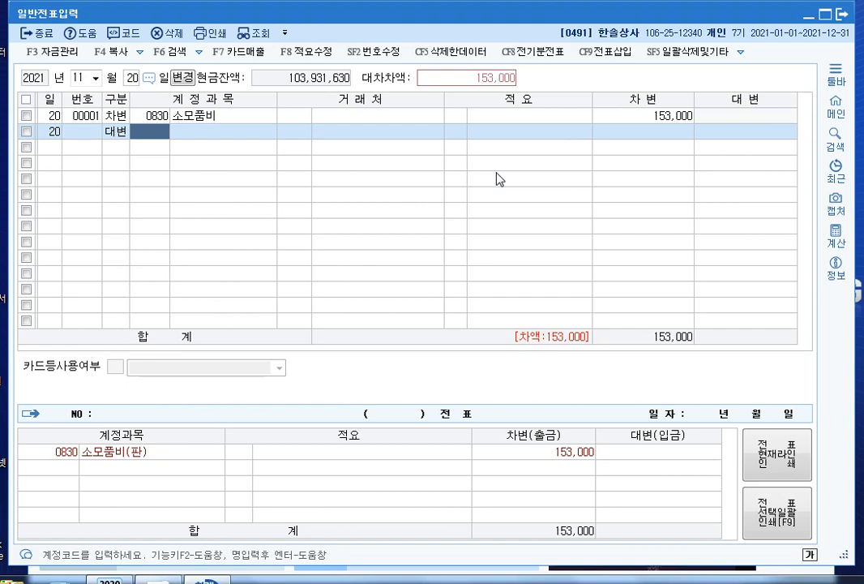
pyautogui.write('미지')
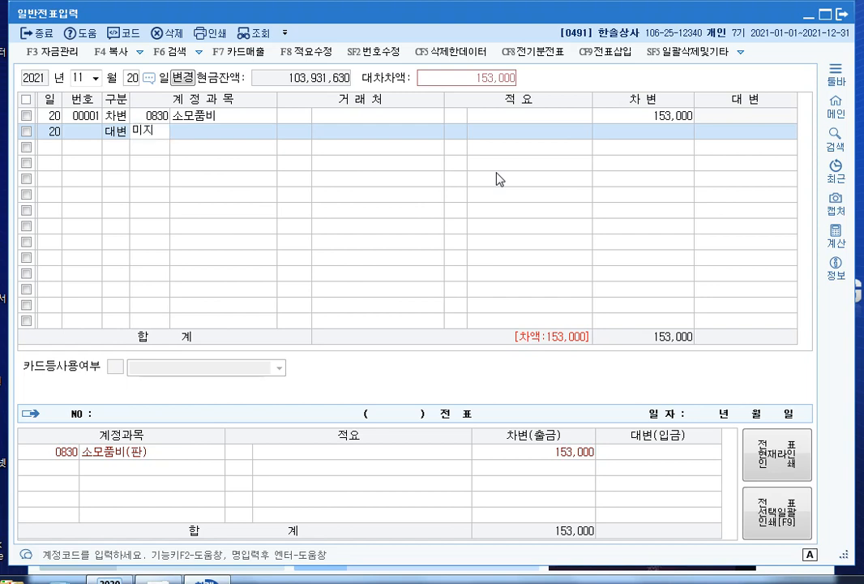
pyautogui.press('Return')
pyautogui.press('Return')
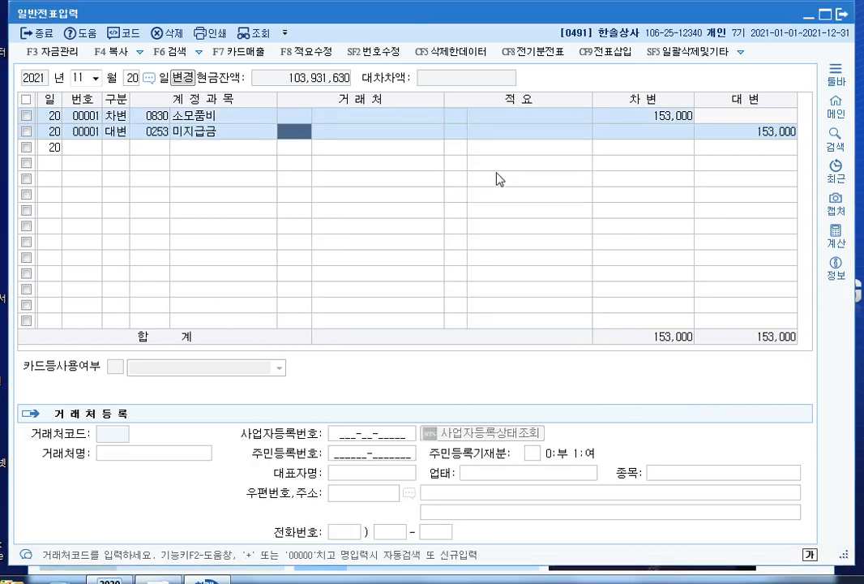
pyautogui.write('비씨')
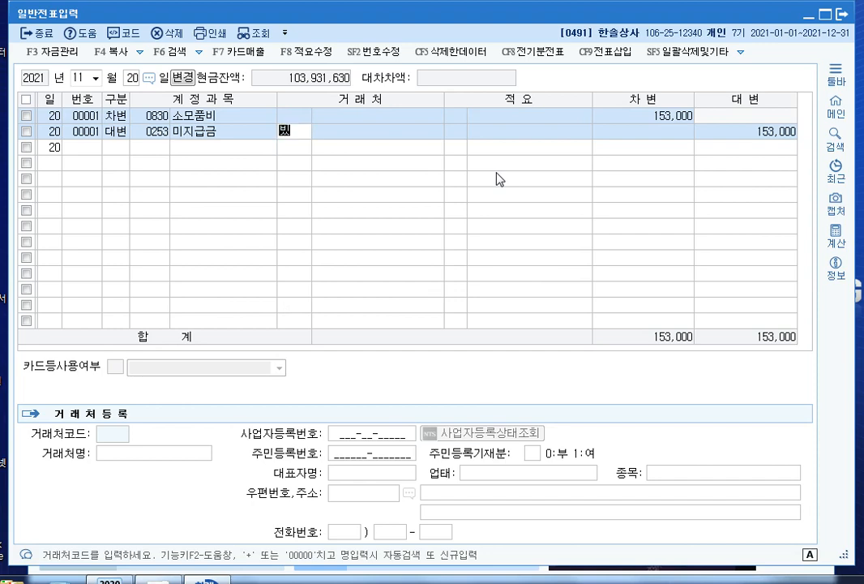
pyautogui.press('Return')
pyautogui.press('Return')
pyautogui.press('Return')
pyautogui.press('Return')
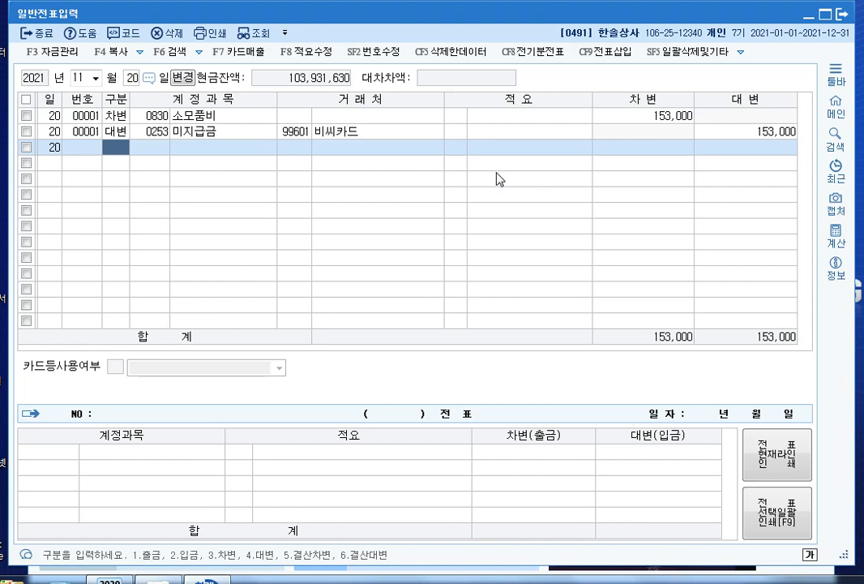
# Step: Change the voucher date to November 21, 2021
pyautogui.press('Escape')
pyautogui.write('2')
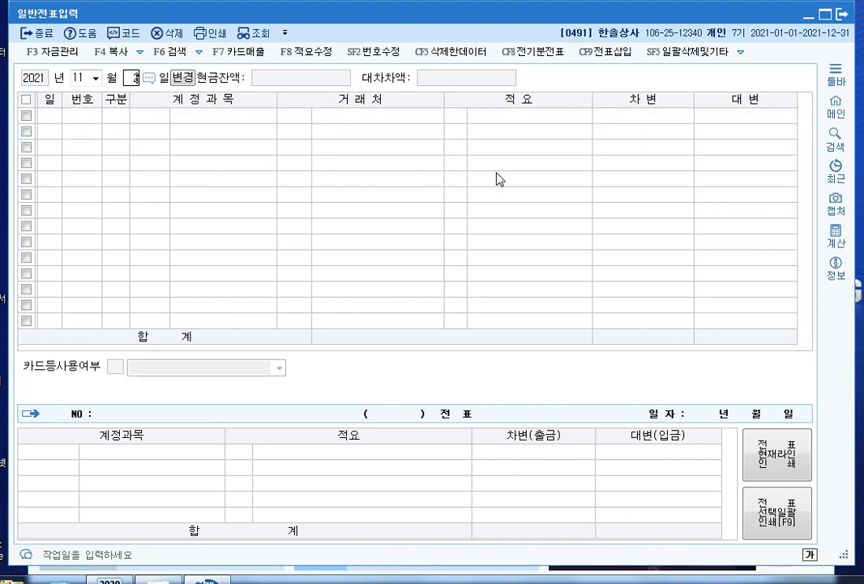
pyautogui.write('1')
pyautogui.press('Return')
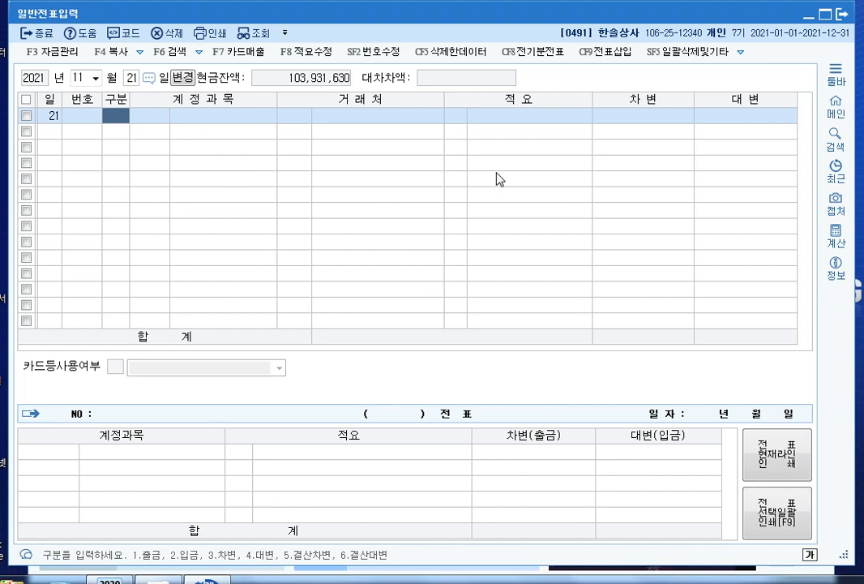
# Step: Add a debit (차변) line of 3,500,000 for 0251 외상매입금 with customer 안양상사
pyautogui.write('3')
pyautogui.press('Return')
pyautogui.write('251')
pyautogui.press('Return')
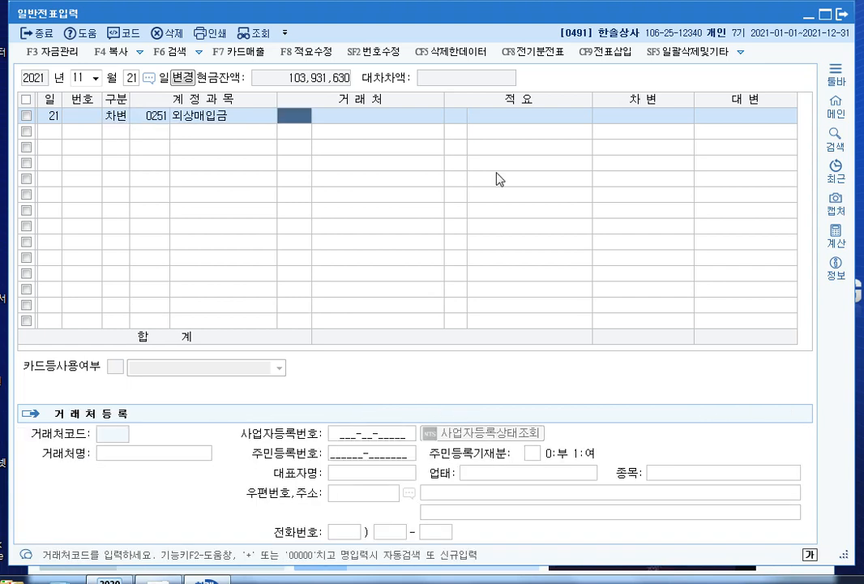
pyautogui.write('안양')
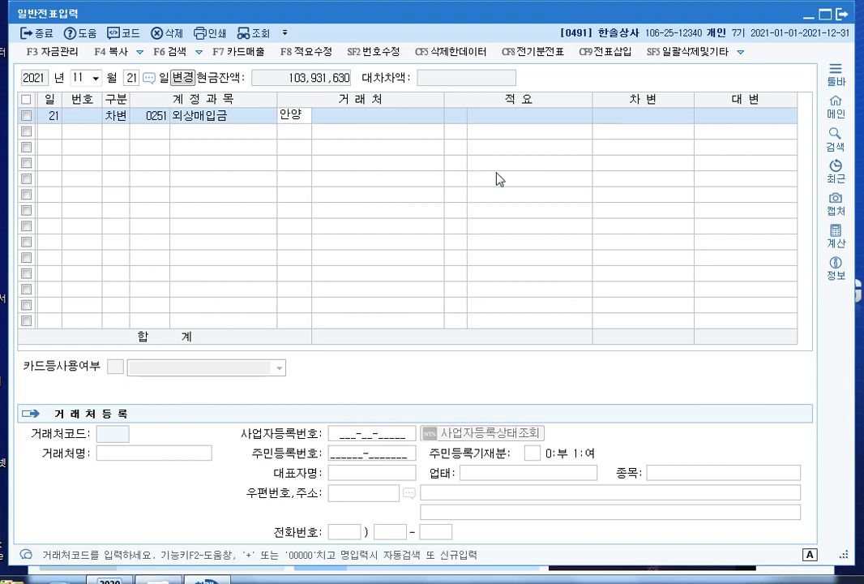
pyautogui.press('Return')
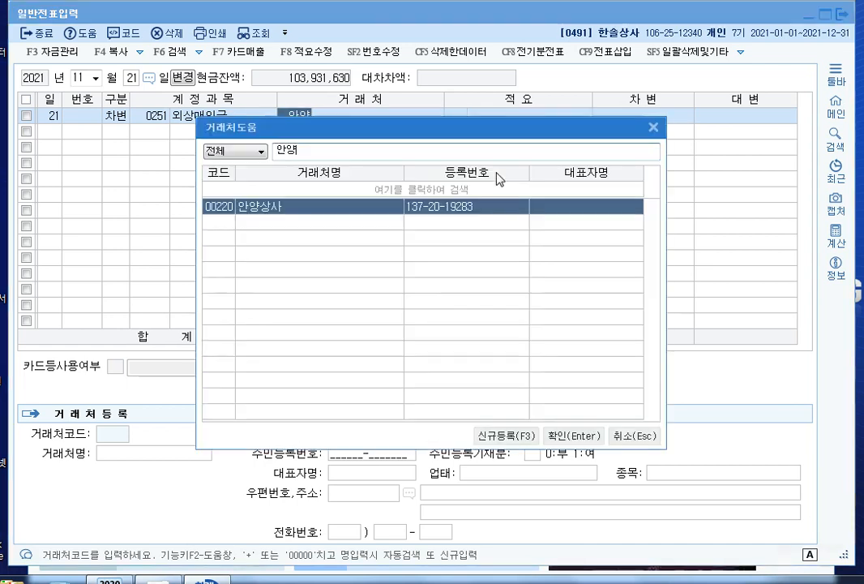
pyautogui.press('Return')
pyautogui.press('Return')
pyautogui.write('3500000')
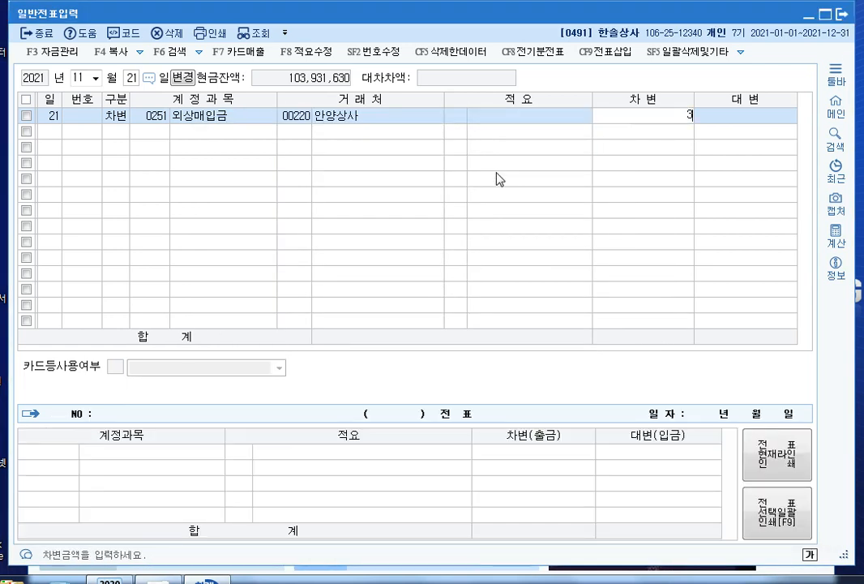
pyautogui.press('Return')
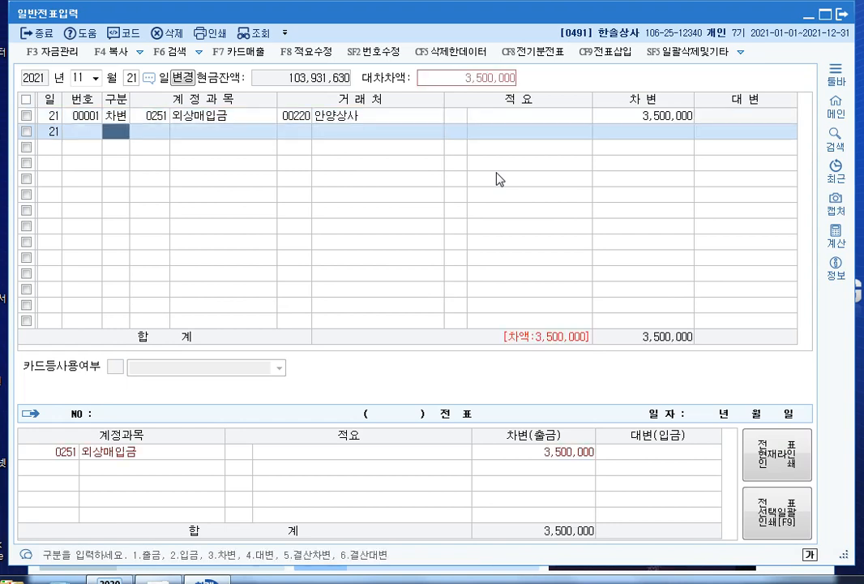
# Step: Add a credit (대변) line of 3,500,000 for 0110 받을어음 with customer 호수상사
pyautogui.write('4')
pyautogui.press('Return')
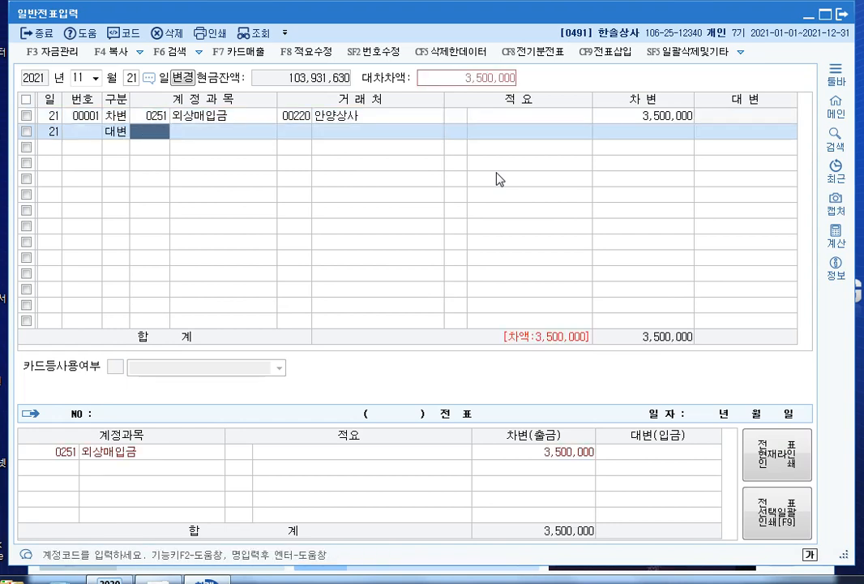
pyautogui.write('받을')
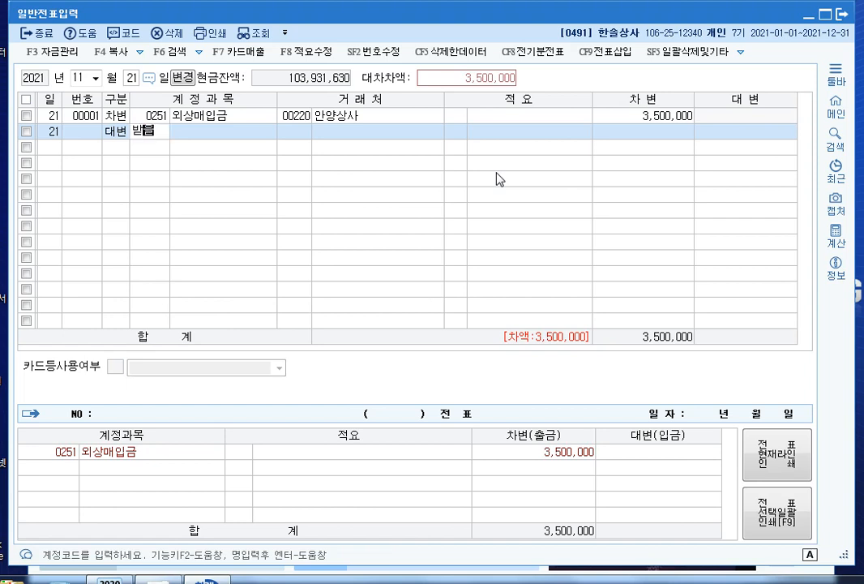
pyautogui.press('Return')
pyautogui.press('Return')
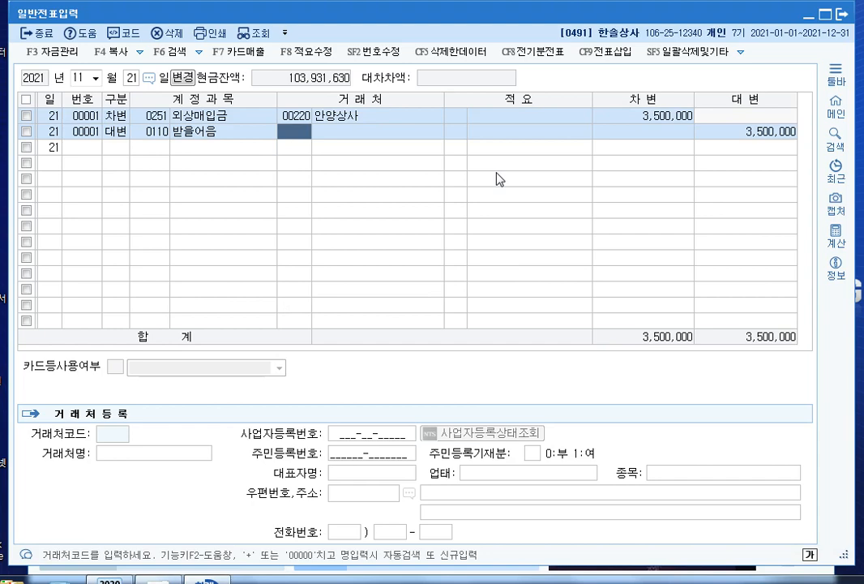
pyautogui.write('호수')
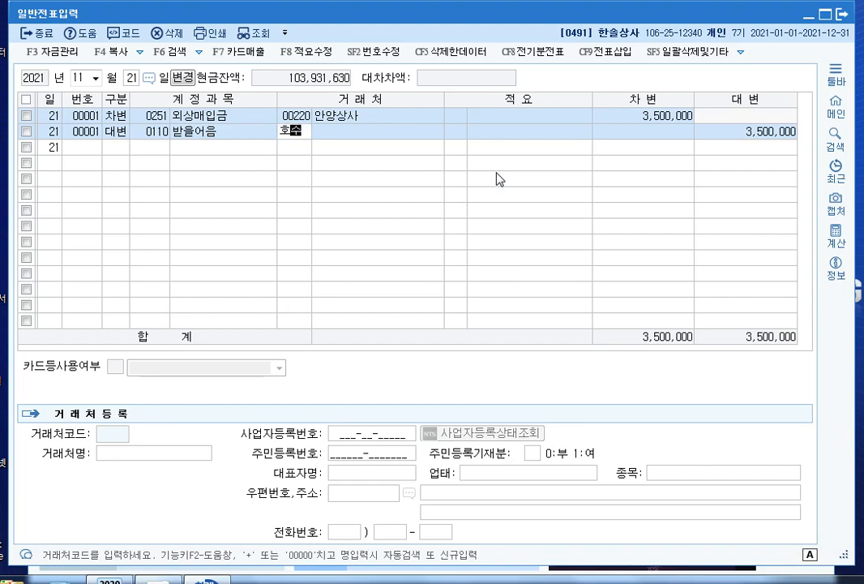
pyautogui.press('Return')
pyautogui.press('Return')
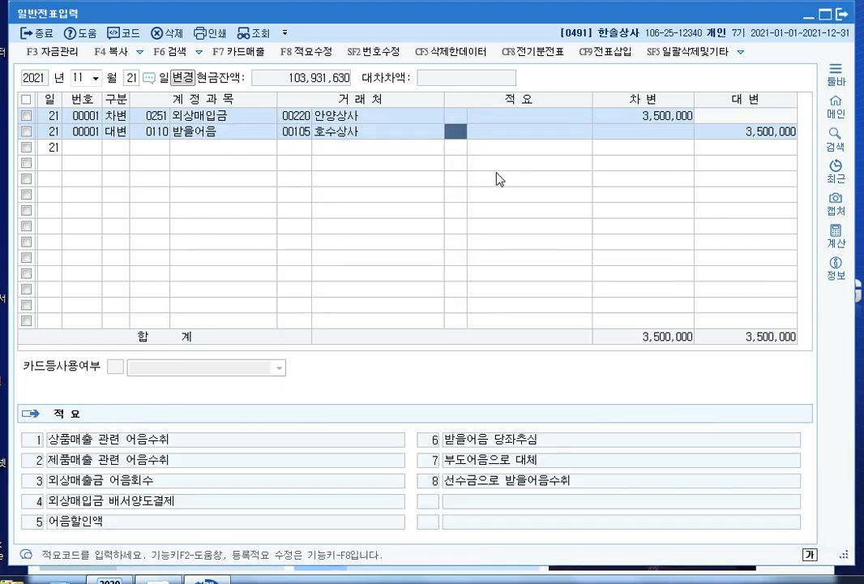
pyautogui.press('Return')
pyautogui.press('Return')
pyautogui.press('Return')
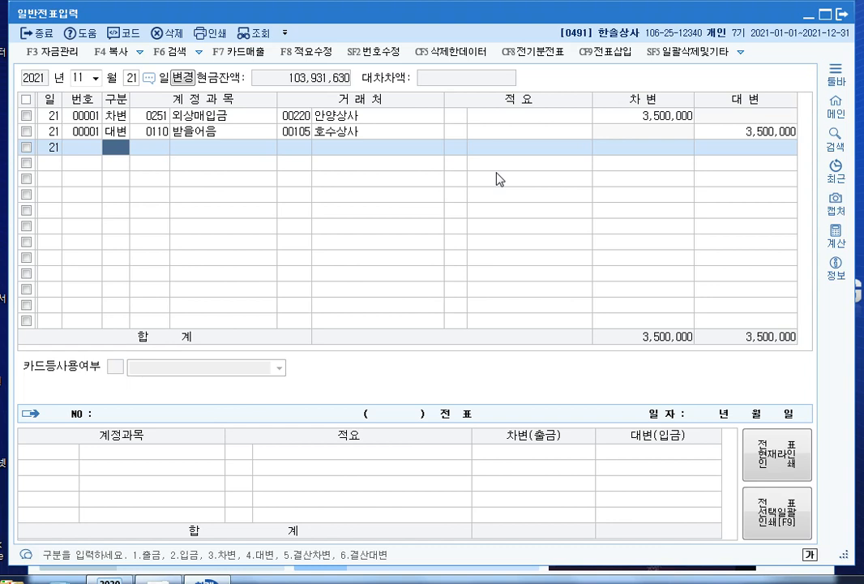
# Step: Enter the description (적요) "배서양도시(대변:받을어음)" on the 받을어음 credit line
pyautogui.click(494, 131)
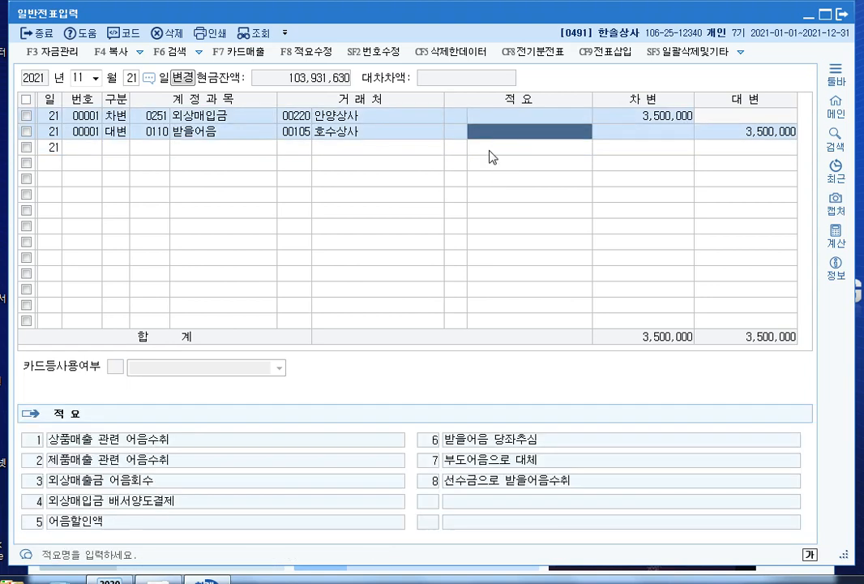
pyautogui.write('배서양')
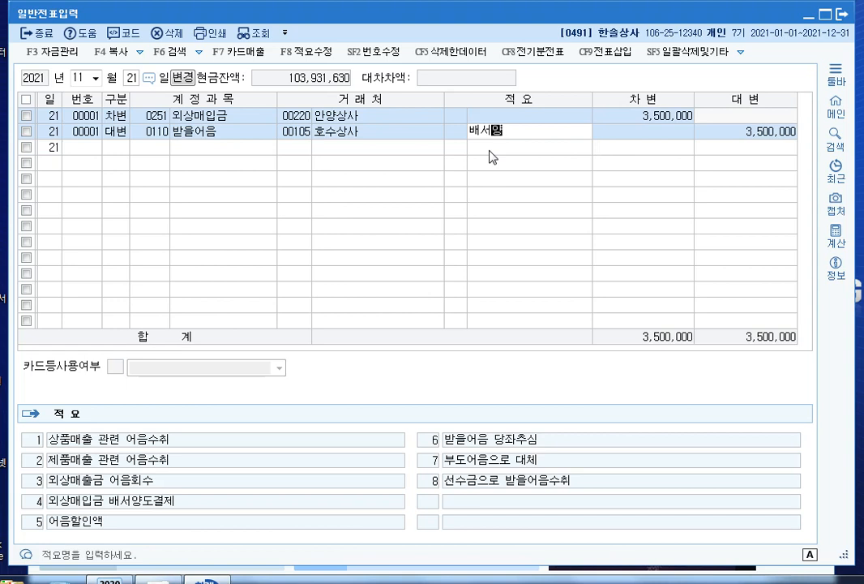
pyautogui.write('도시(대변')
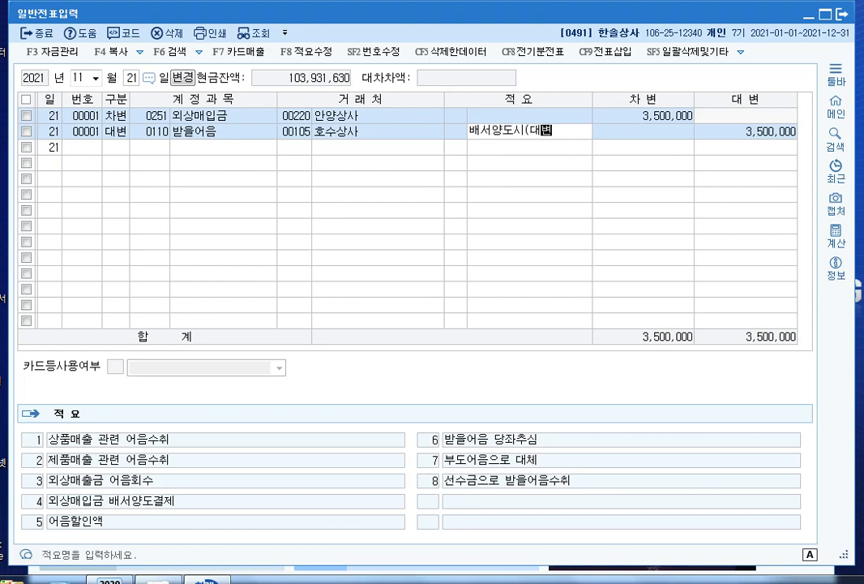
pyautogui.write(':받을어')
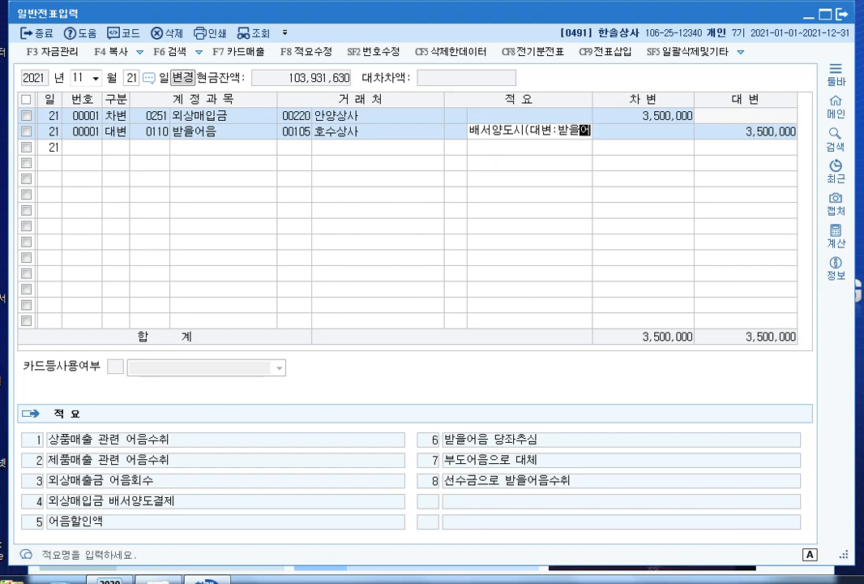
pyautogui.write('음)')
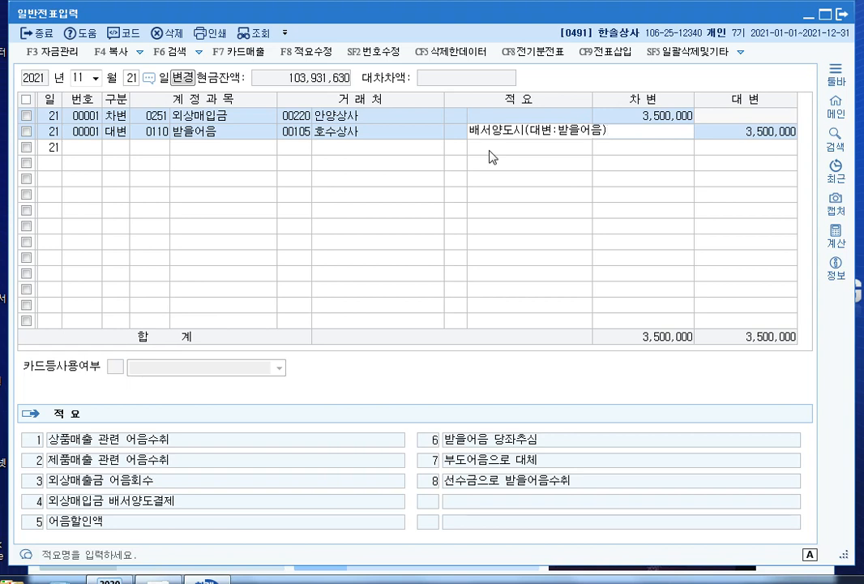
pyautogui.press('Return')
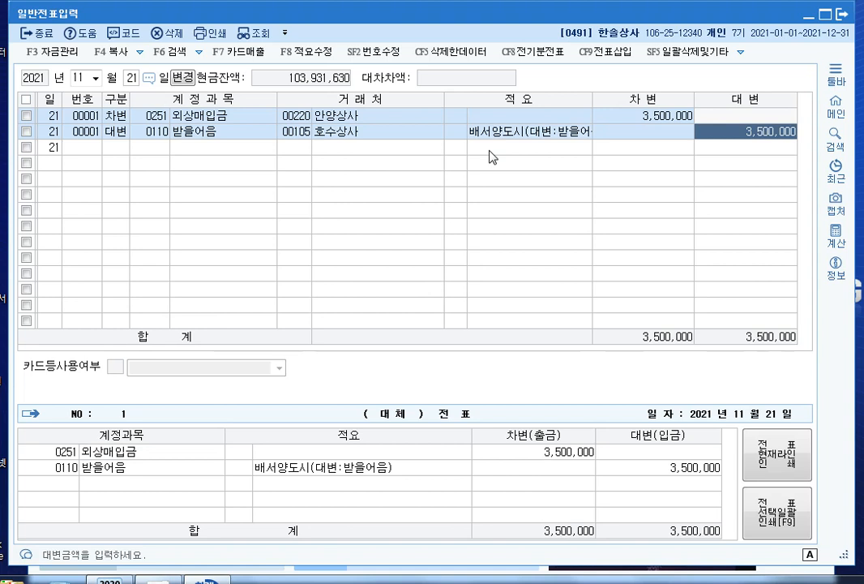
pyautogui.press('Return')
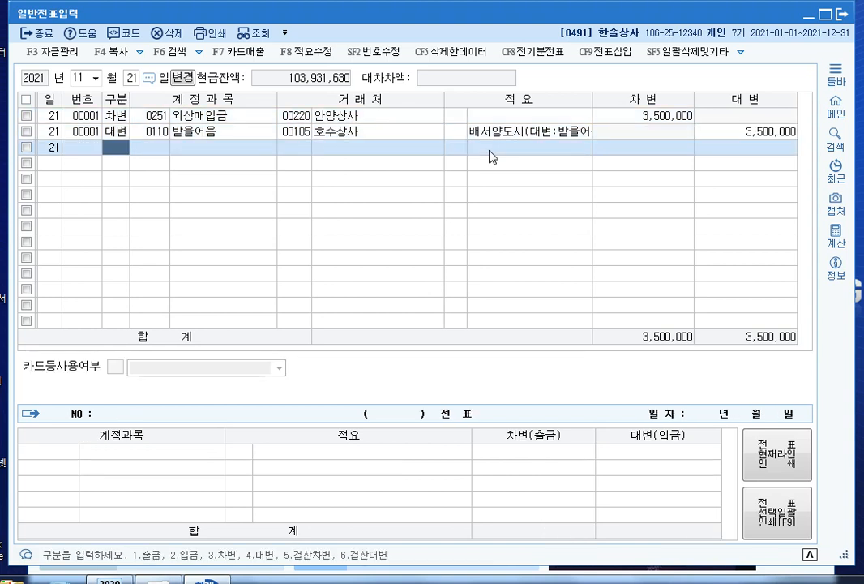
# Step: Change the voucher date to November 27, 2021
pyautogui.press('Escape')
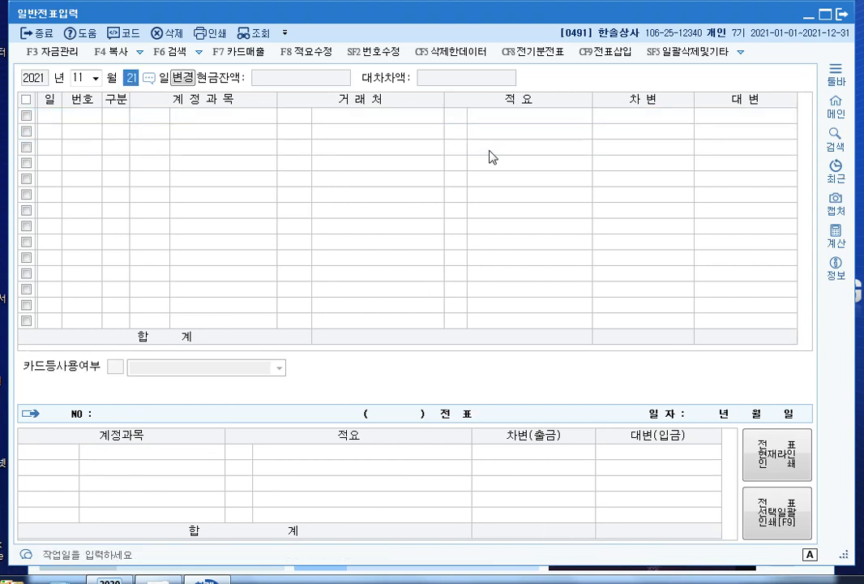
pyautogui.write('27')
pyautogui.press('Return')
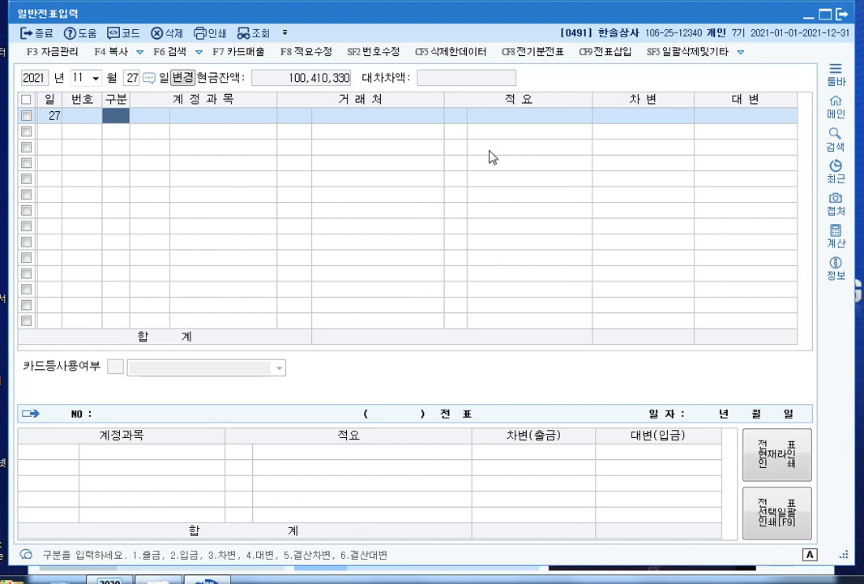
# Step: Add a credit (대변) line of 8,000,000 for 0208 차량운반구 without a customer
pyautogui.write('4')
pyautogui.press('Return')
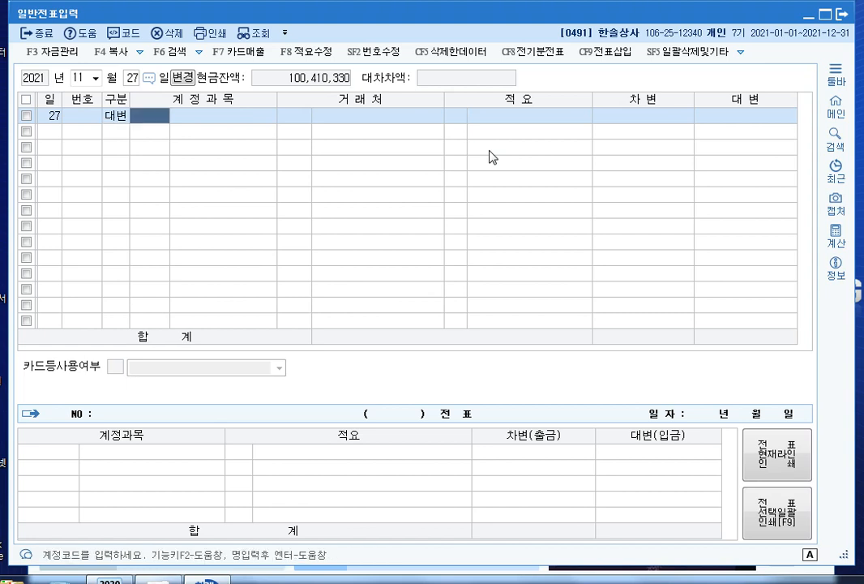
pyautogui.write('208')
pyautogui.press('Return')
pyautogui.press('Return')
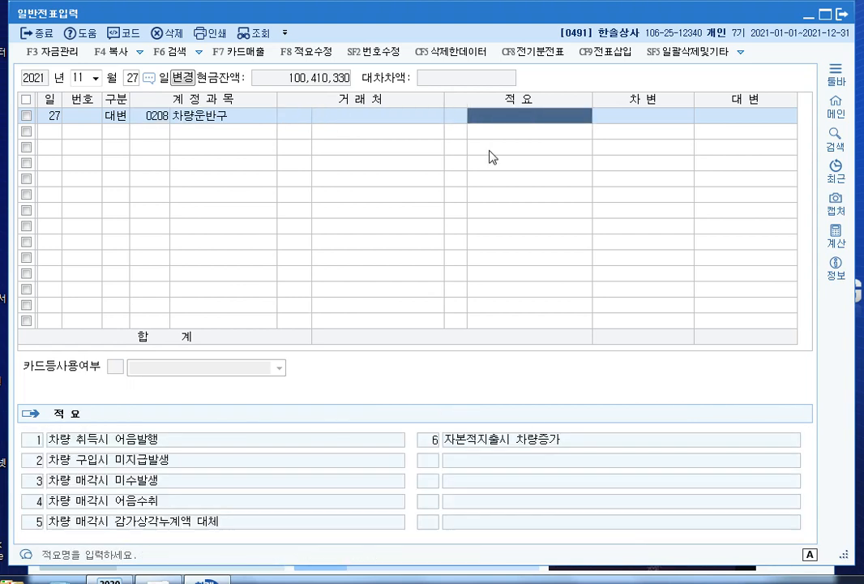
pyautogui.press('Return')
pyautogui.write('8000000')
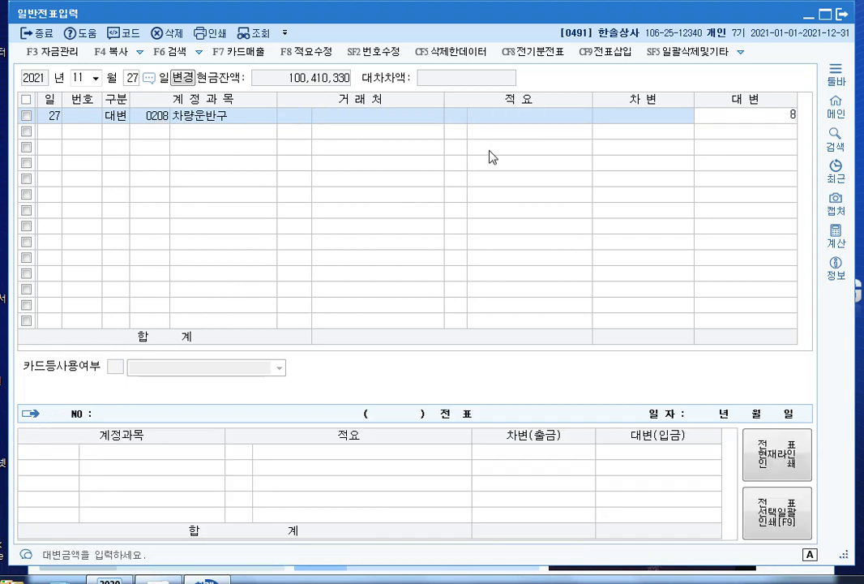
pyautogui.press('Return')
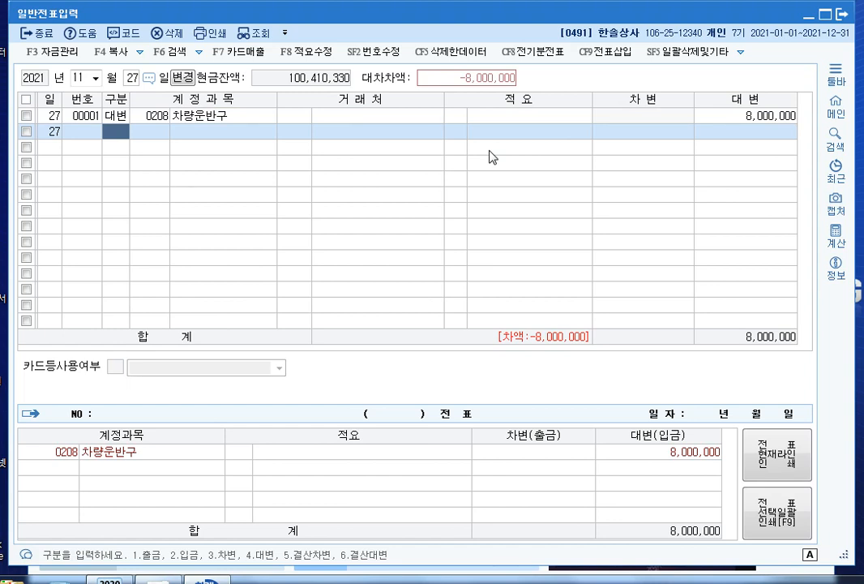
# Step: Add a debit (차변) line of 2,000,000 for 0209 감가상각누계액 to the same voucher
pyautogui.write('3')
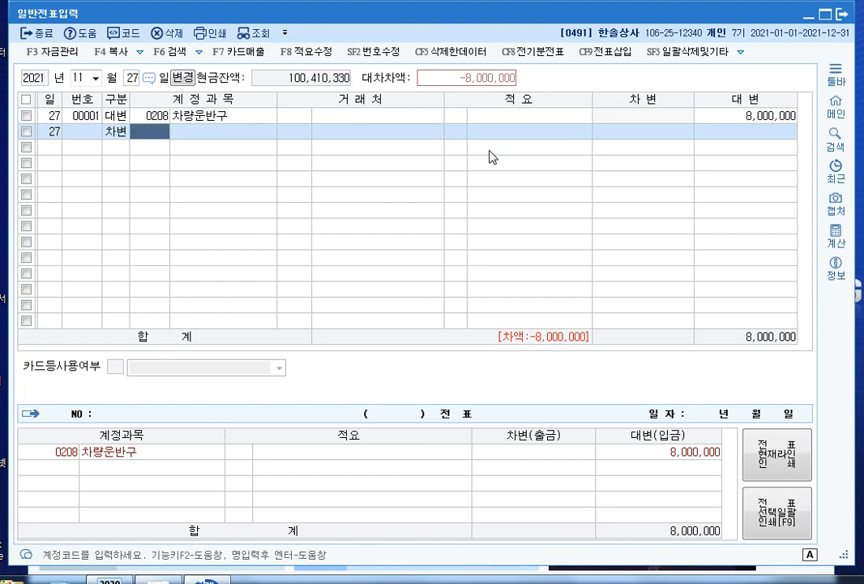
pyautogui.write('209')
pyautogui.press('Return')
pyautogui.press('Return')
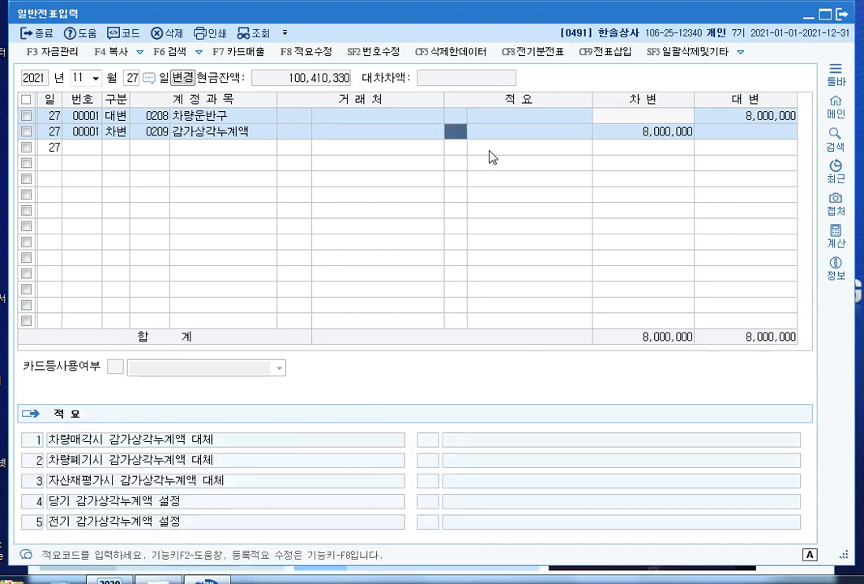
pyautogui.press('Return')
pyautogui.press('Return')
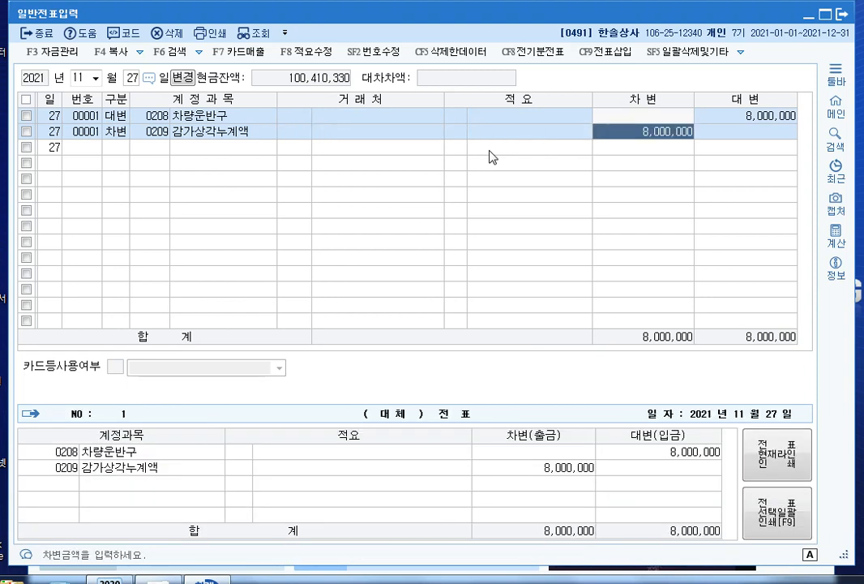
pyautogui.write('2000000')
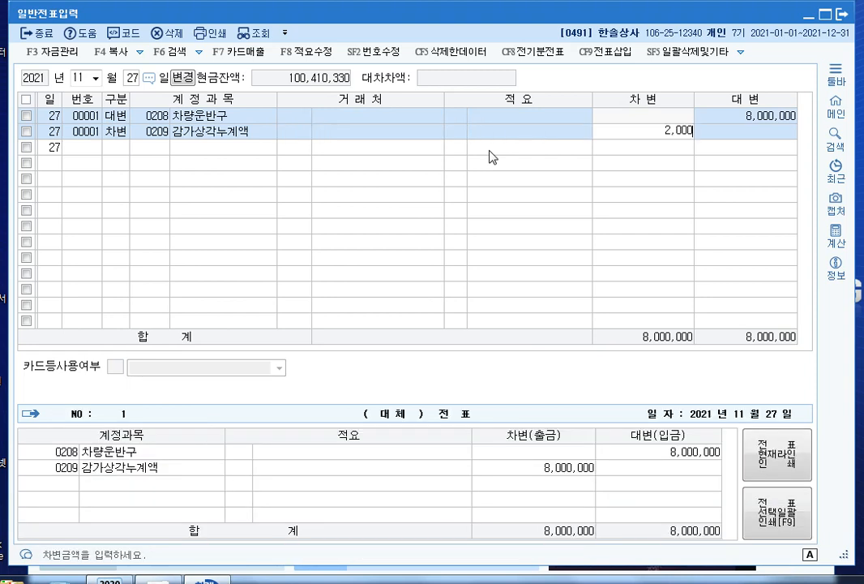
pyautogui.press('Return')
# Step: Enter the description (적요) "8,000,000-2,000,000" on the 차량운반구 credit line
pyautogui.press('Up')
pyautogui.press('Up')
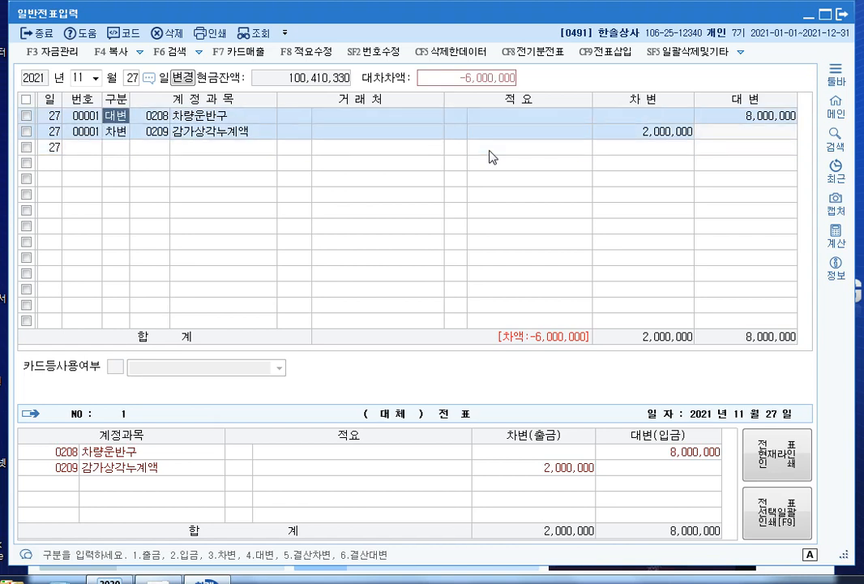
pyautogui.press('Return')
pyautogui.press('Return')
pyautogui.press('Return')
pyautogui.press('Return')
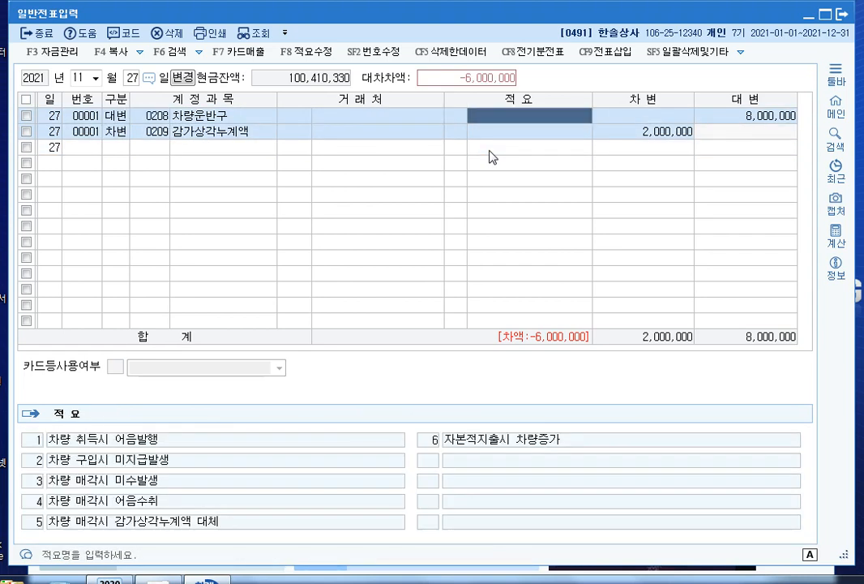
pyautogui.write('8,')
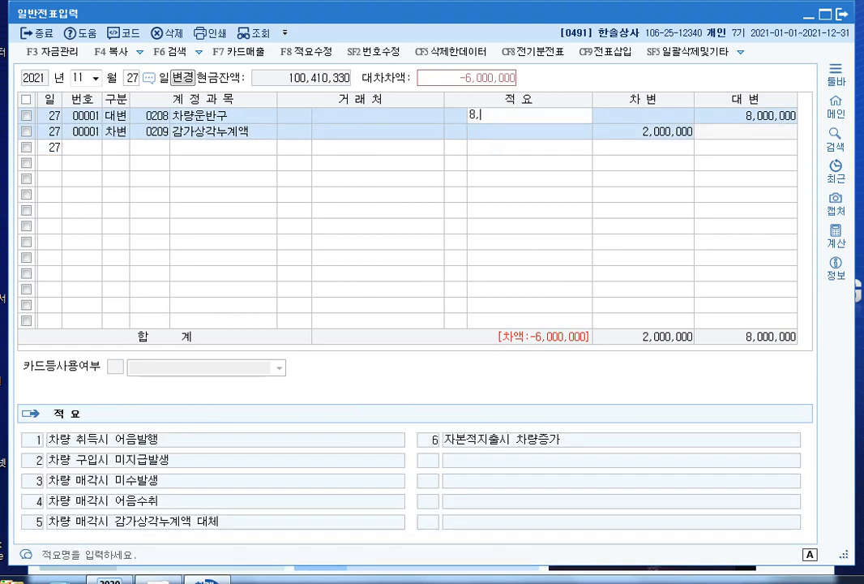
pyautogui.write('000,000-2,000,000')
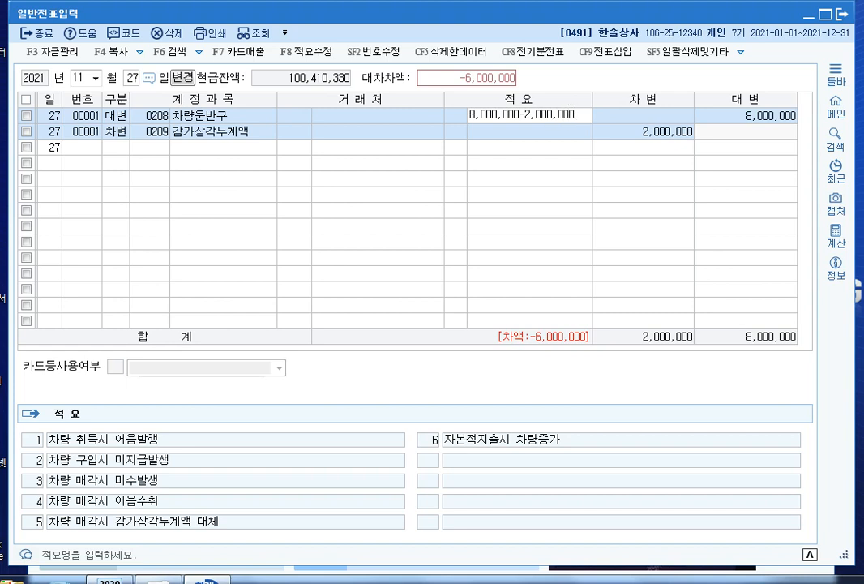
# Step: Enter the description (적요) "=6,000,000(장부가)" on the 감가상각누계액 debit line
pyautogui.press('Down')
pyautogui.write('ㅋ')
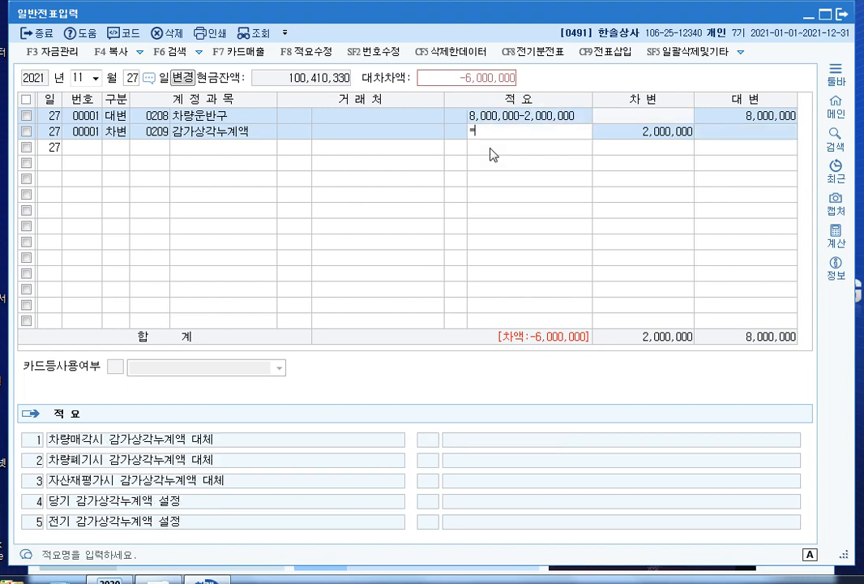
pyautogui.press('BackSpace')
pyautogui.write('=6,000,000(장부')
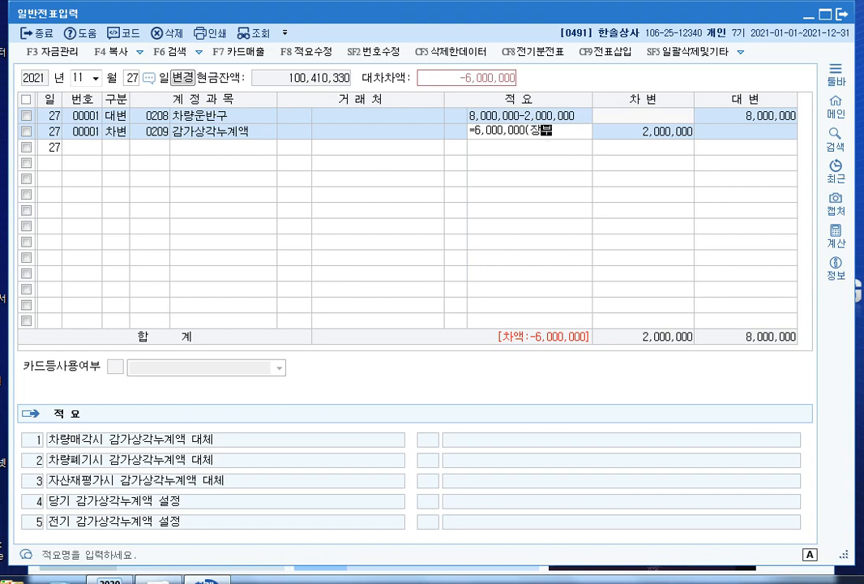
pyautogui.write('가)')
# Step: Add a debit (차변) line of 7,000,000 for 0101 현금 below the 감가상각누계액 line
pyautogui.click(119, 148)
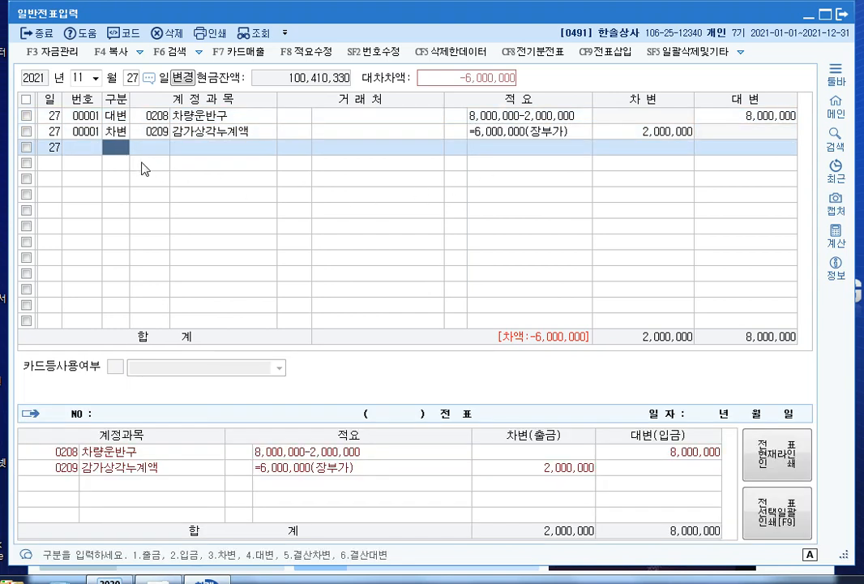
pyautogui.write('3')
pyautogui.press('Return')
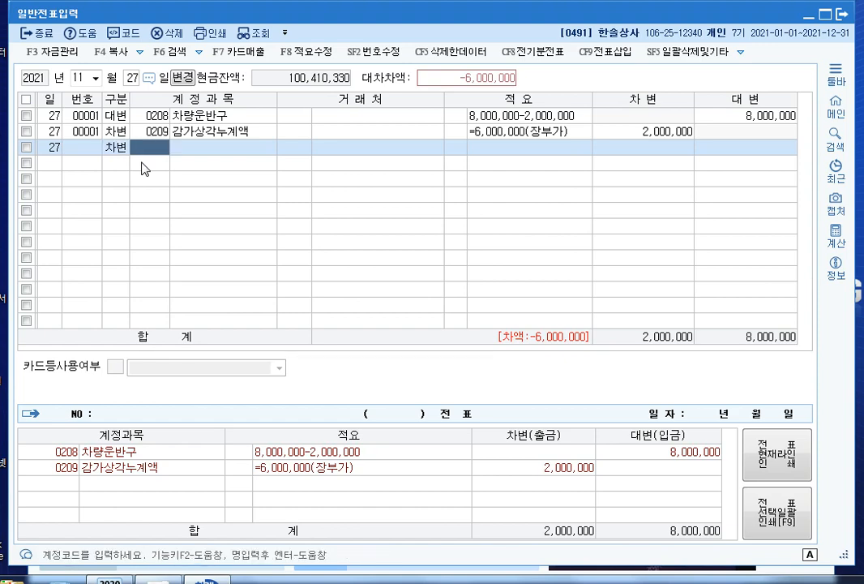
pyautogui.write('101')
pyautogui.press('Return')
pyautogui.press('Return')
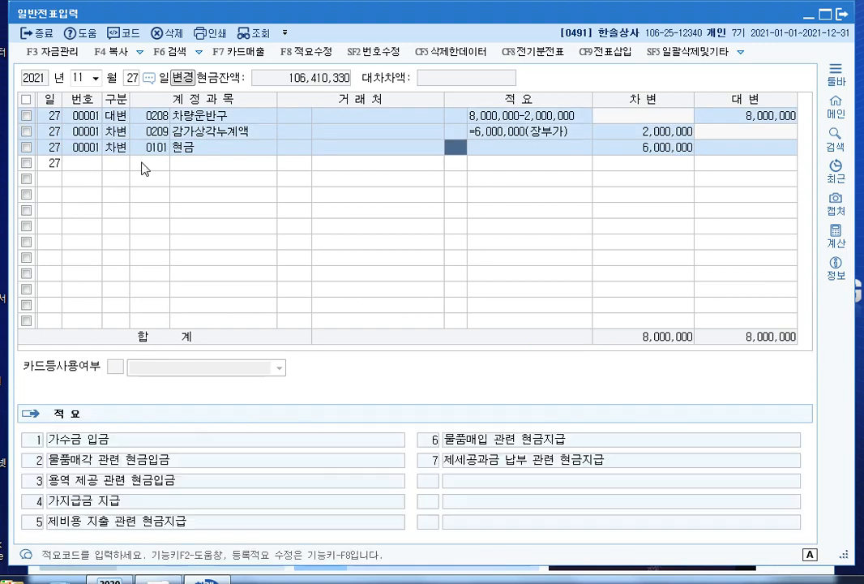
pyautogui.press('Return')
pyautogui.press('Return')
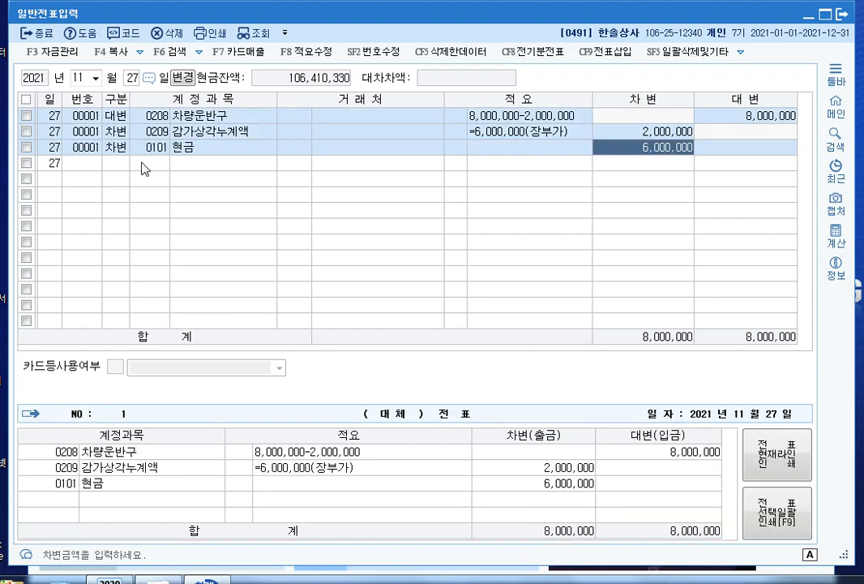
pyautogui.write('7000000')
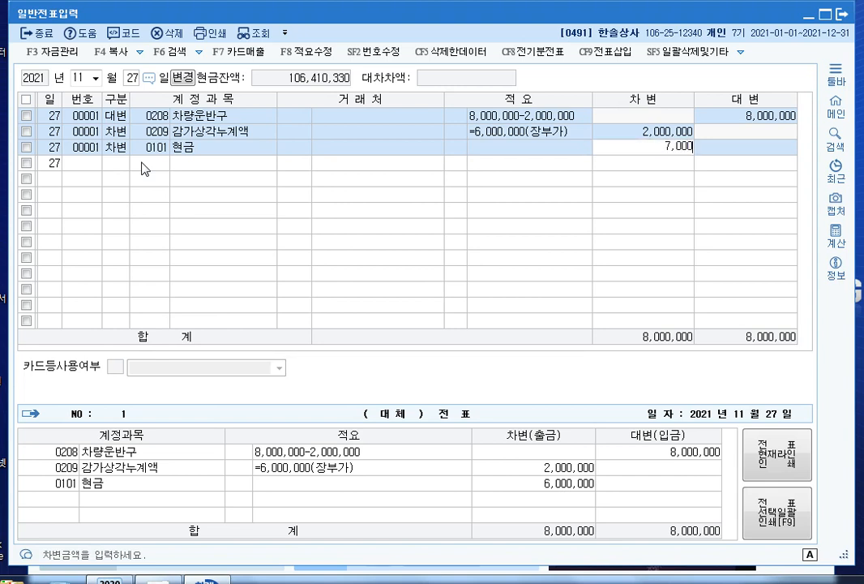
pyautogui.press('Return')
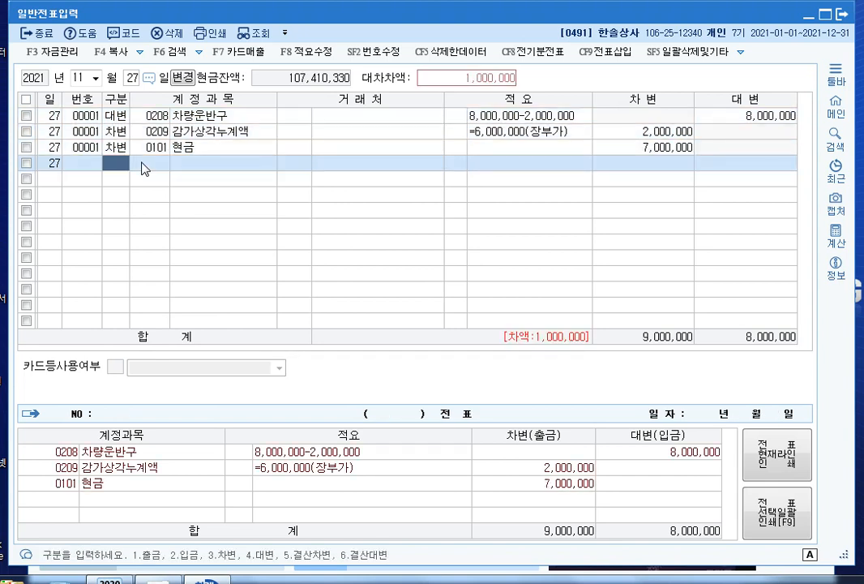
# Step: Add a credit (대변) line of 1,000,000 for 0914 유형자산처분이익, finding the account by searching "유형"
pyautogui.write('4')
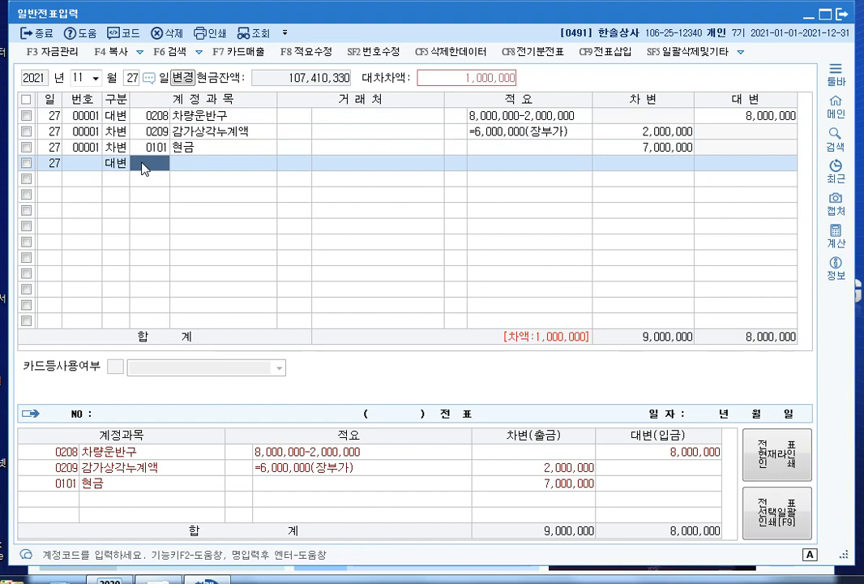
pyautogui.write('유혀')
pyautogui.press('Return')
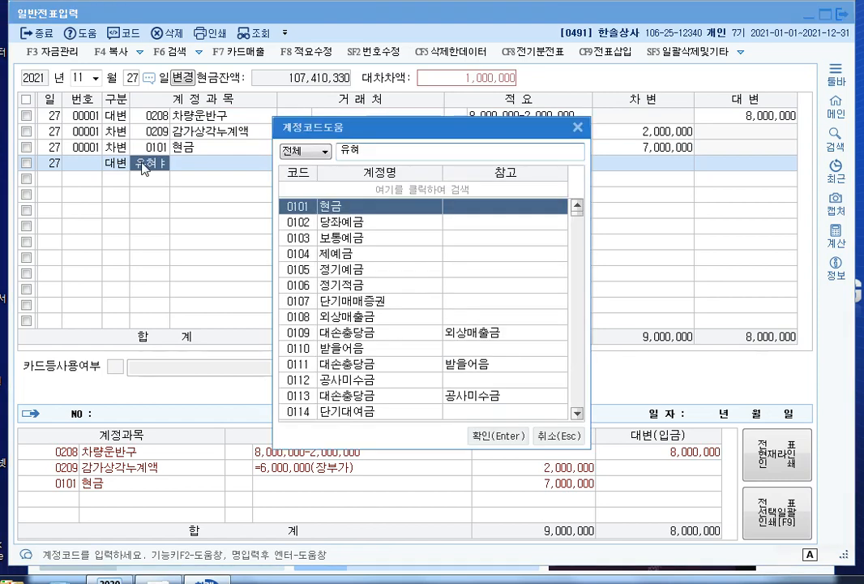
pyautogui.press('Escape')
pyautogui.write('ㅇ')
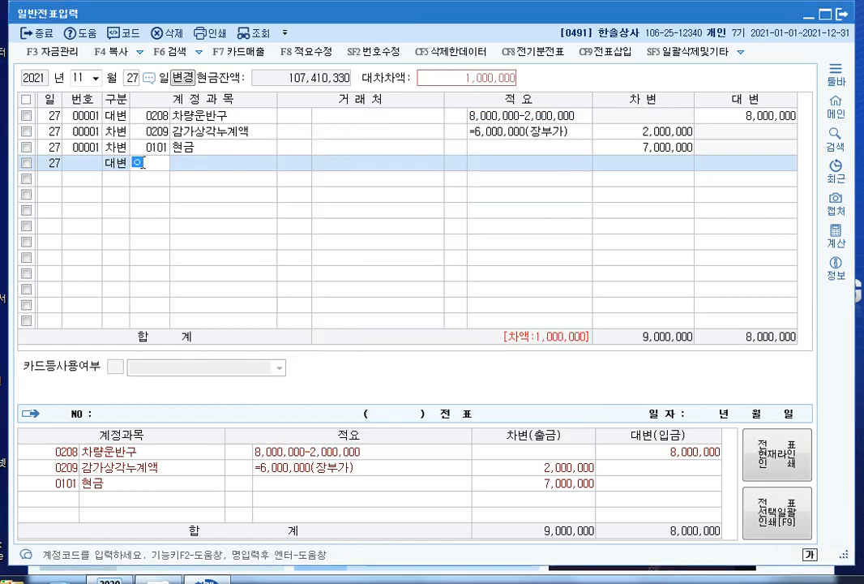
pyautogui.write('유형')
pyautogui.press('Return')
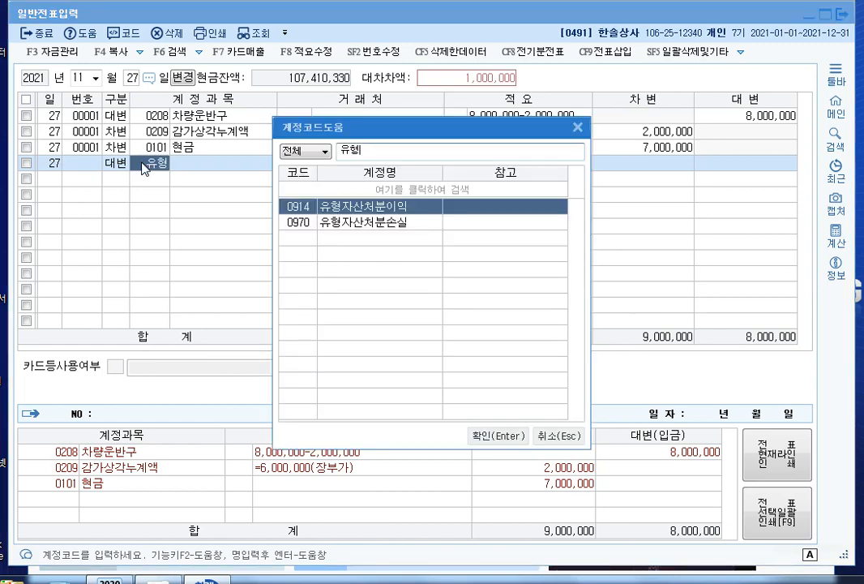
pyautogui.press('Return')
pyautogui.press('Return')
pyautogui.press('Return')
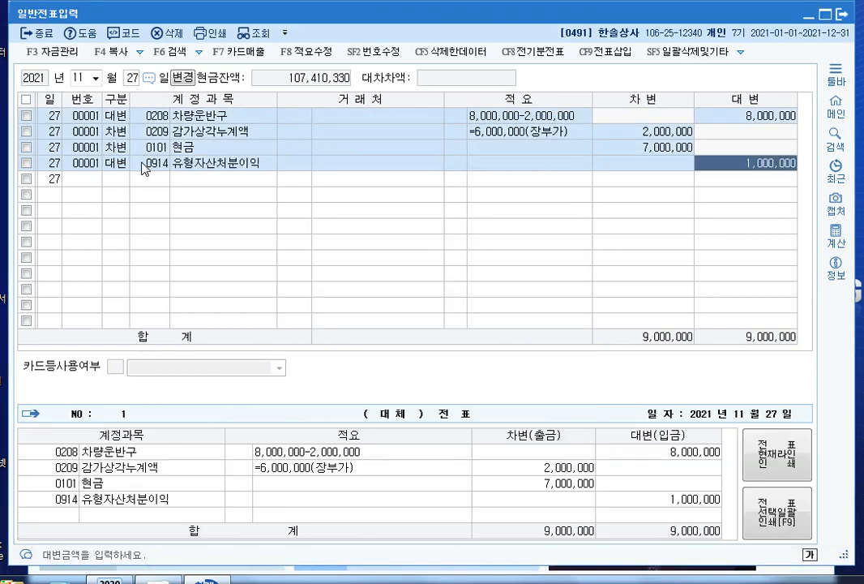
pyautogui.press('Return')
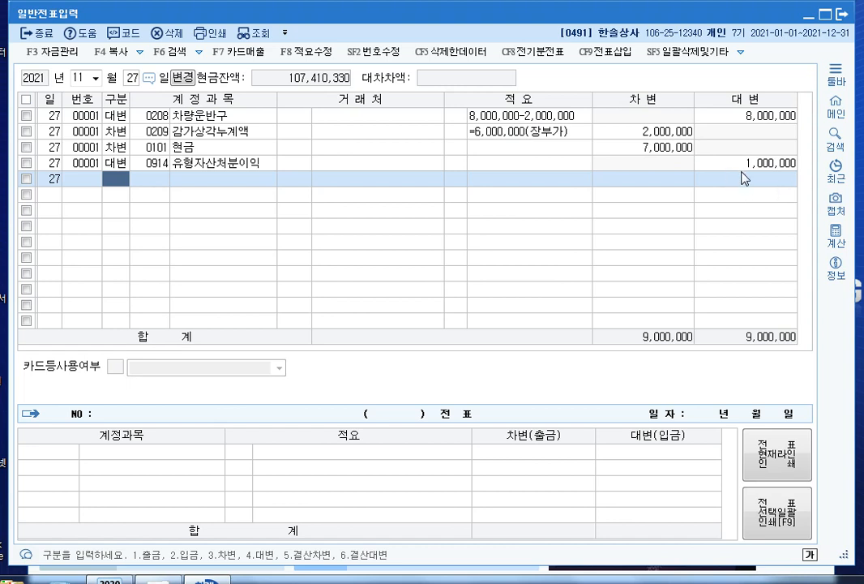
# Step: Change the voucher date to December 17, 2021
pyautogui.press('Escape')
pyautogui.press('Escape')
pyautogui.write('1')
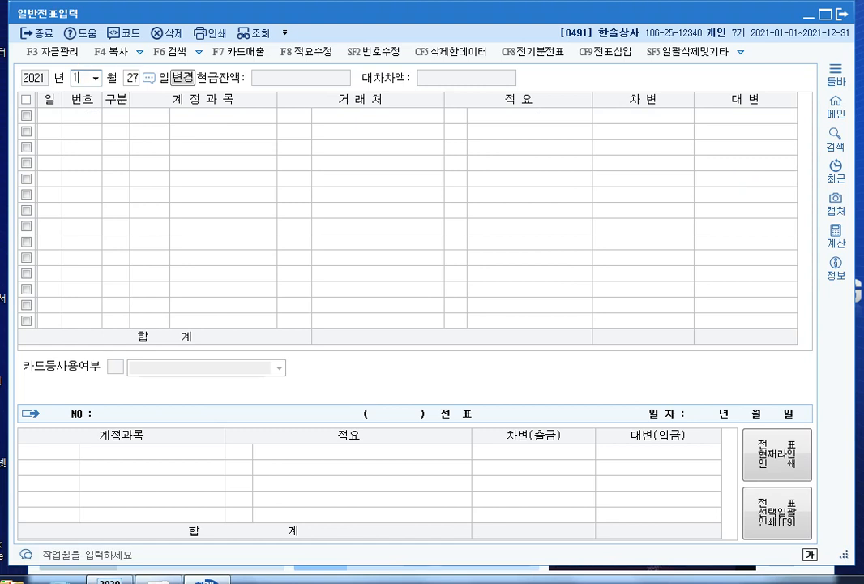
pyautogui.write('217')
pyautogui.press('Return')
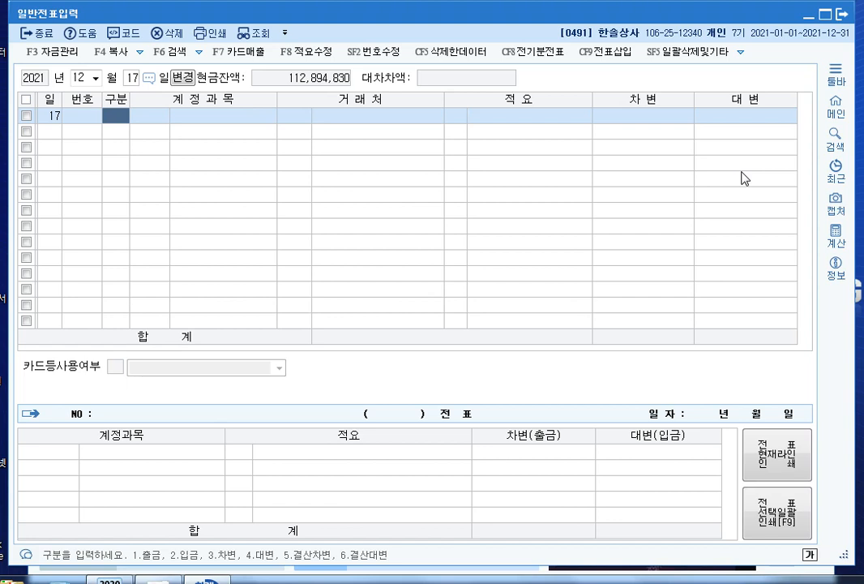
# Step: Add a debit (차변) line of 1,800,000 for 0107 단기매매증권, finding the account by searching "단기"
pyautogui.write('3')
pyautogui.press('Return')
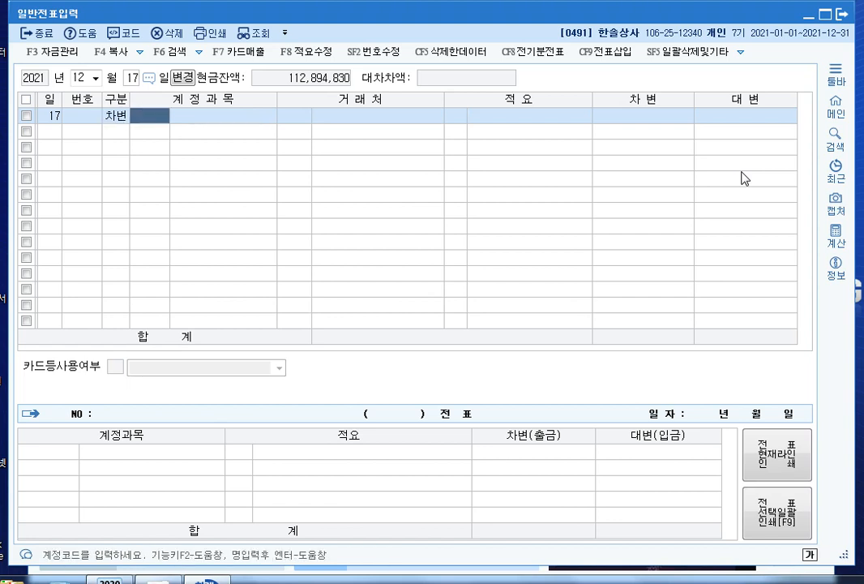
pyautogui.write('단기')
pyautogui.press('Return')
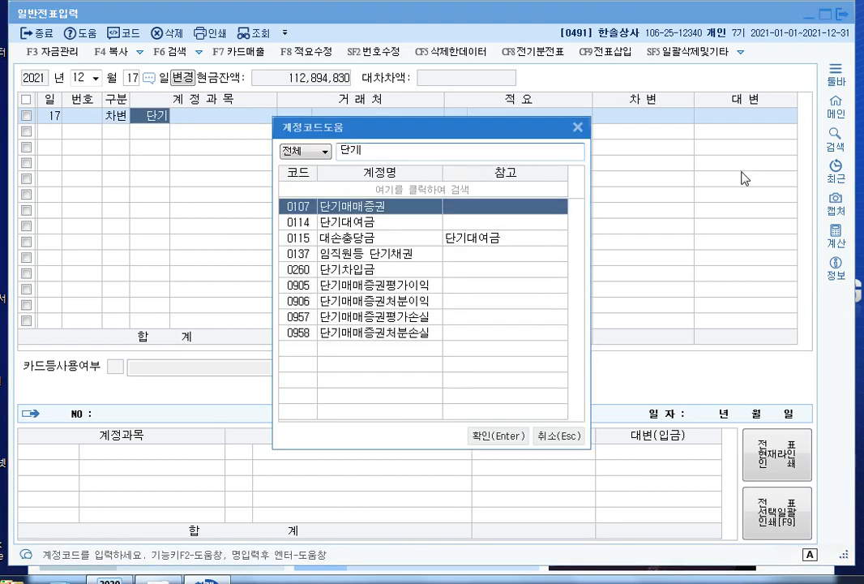
pyautogui.press('Return')
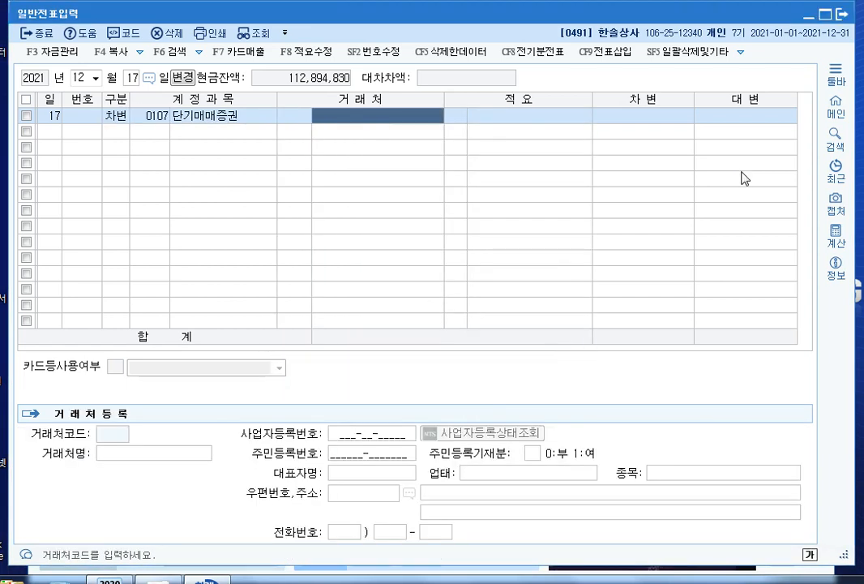
pyautogui.press('Return')
pyautogui.press('Return')
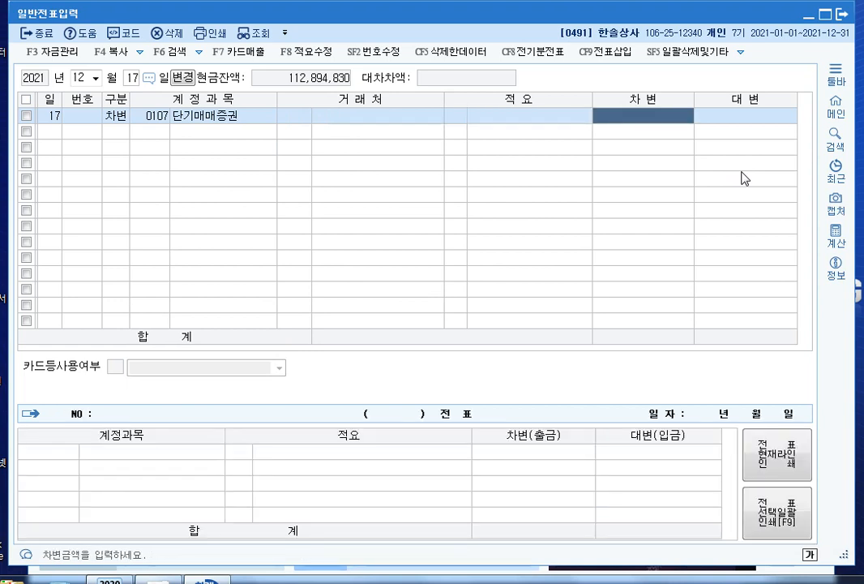
pyautogui.write('1,800,000')
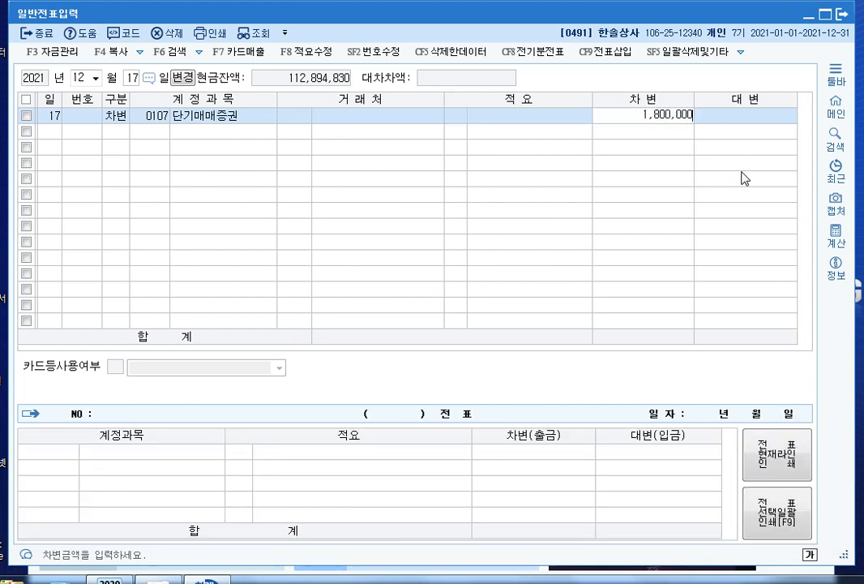
pyautogui.press('Return')
# Step: Add a debit (차변) line of 100,000 for the non-operating 0984 수수료비용, finding the account by searching "수수"
pyautogui.write('3')
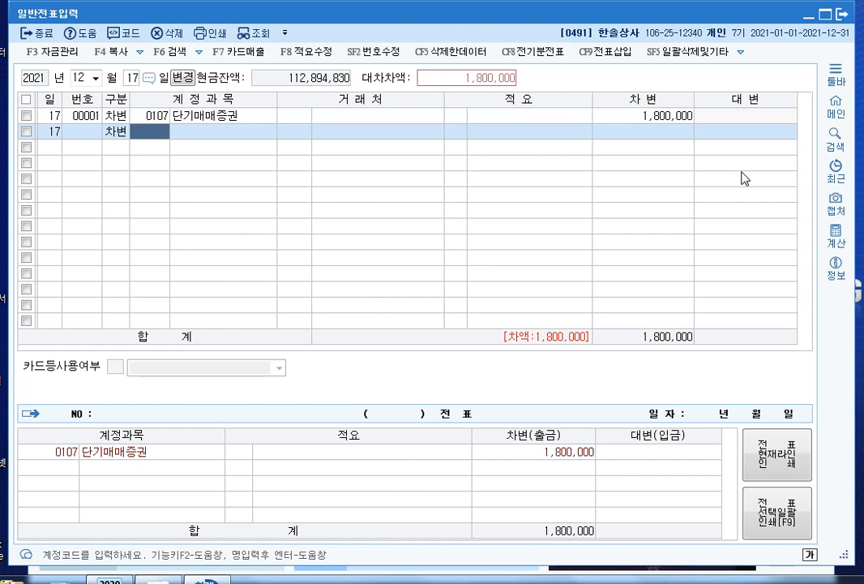
pyautogui.write('수수')
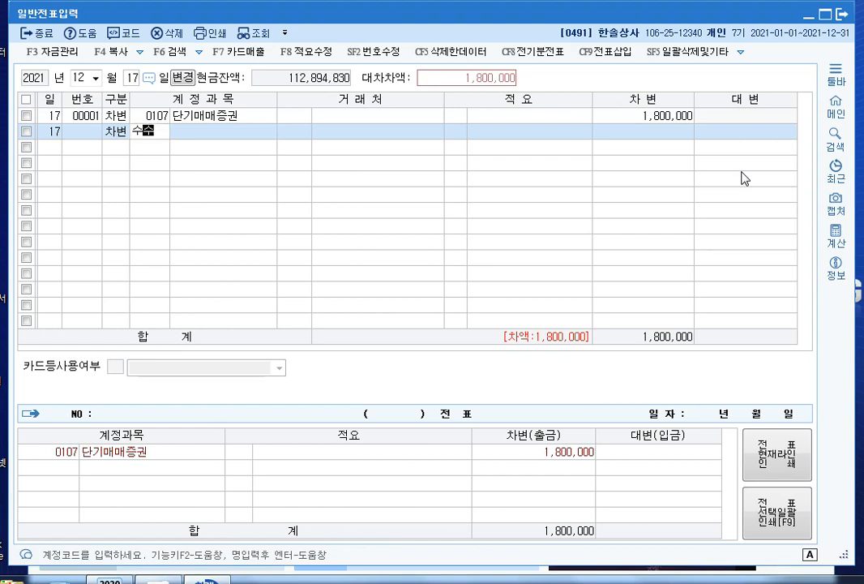
pyautogui.press('Return')
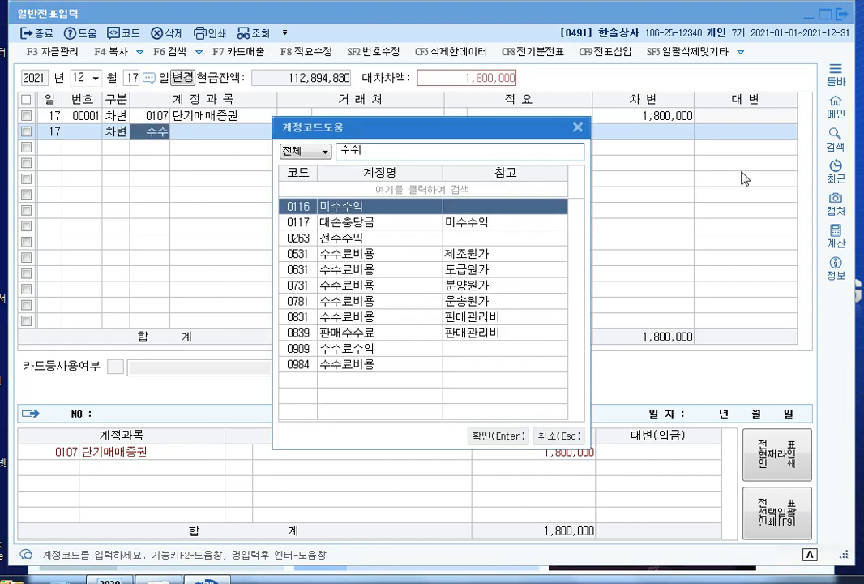
pyautogui.press('Down')
pyautogui.press('Down')
pyautogui.press('Down')
pyautogui.press('Down')
pyautogui.press('Down')
pyautogui.press('Down')
pyautogui.press('Down')
pyautogui.press('Down')
pyautogui.press('Down')
pyautogui.press('Down')
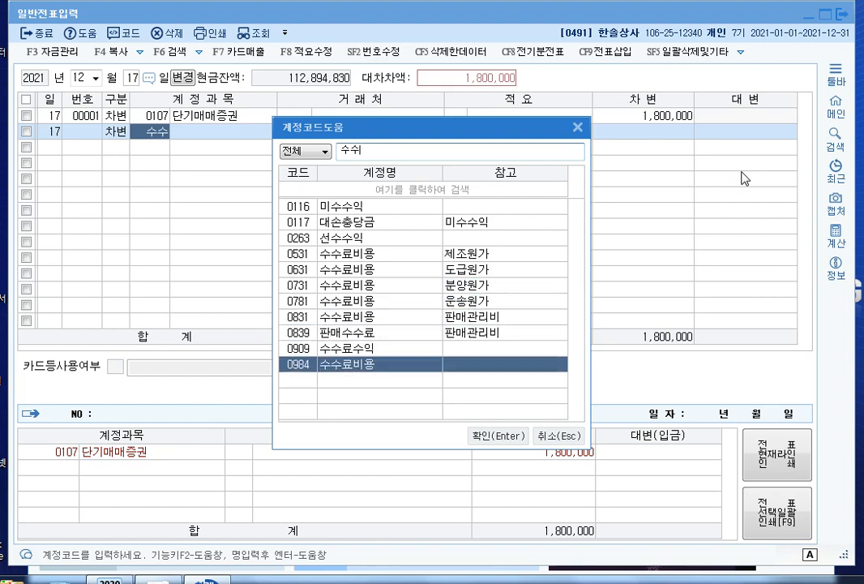
pyautogui.press('Return')
pyautogui.press('Return')
pyautogui.press('Return')
pyautogui.press('Return')
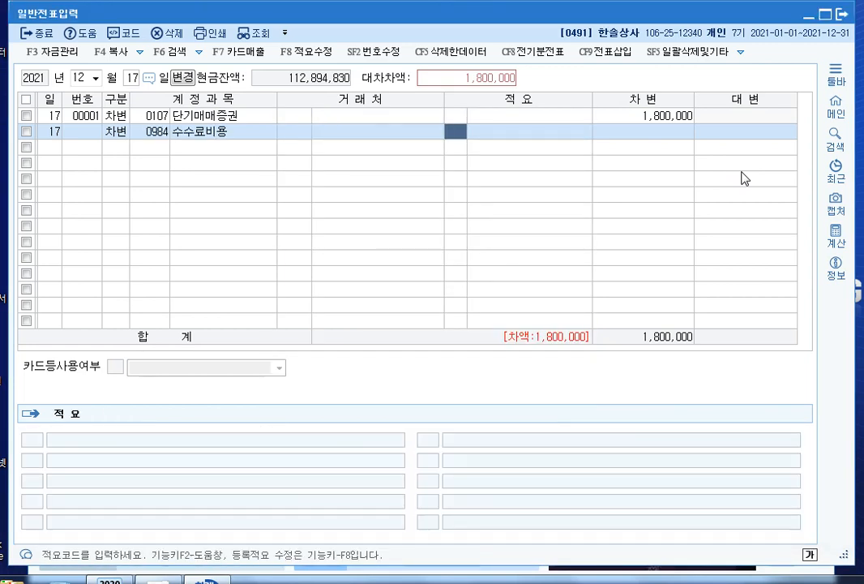
pyautogui.write('1000000')
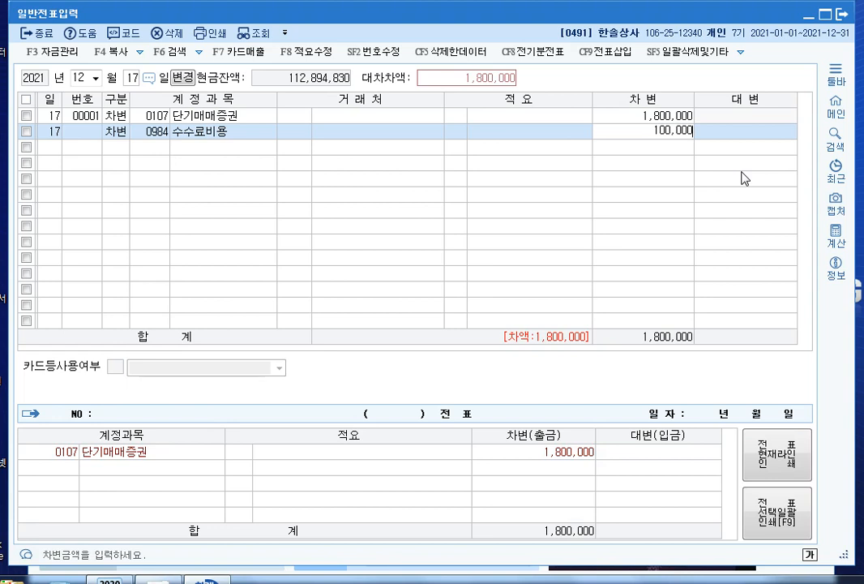
pyautogui.press('Return')
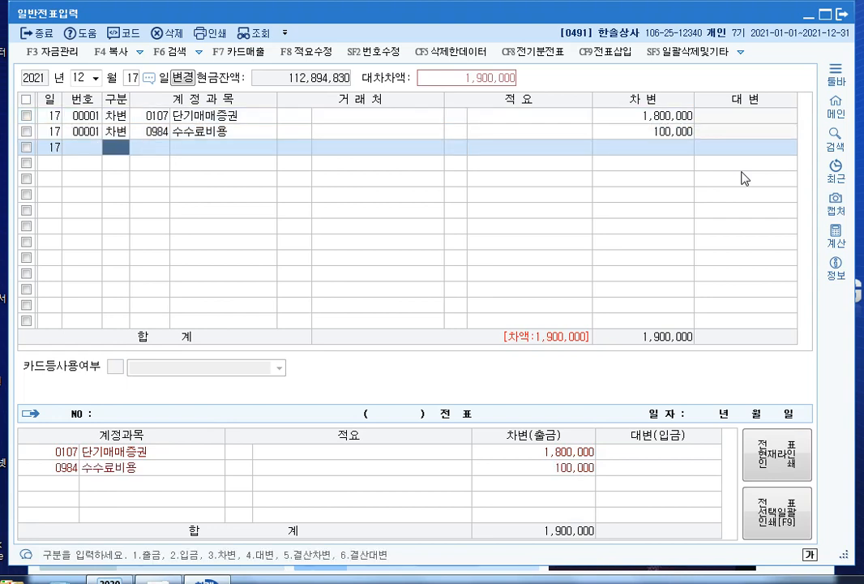
# Step: Add a credit (대변) line of 1,900,000 for 0103 보통예금 below the 수수료비용 line
pyautogui.write('4')
pyautogui.press('Return')
pyautogui.write('10')
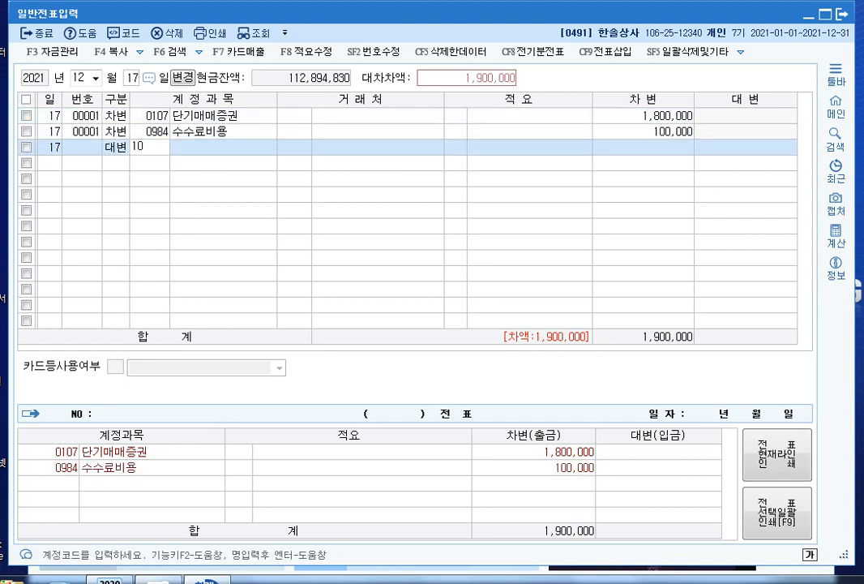
pyautogui.write('3')
pyautogui.press('Return')
pyautogui.press('Return')
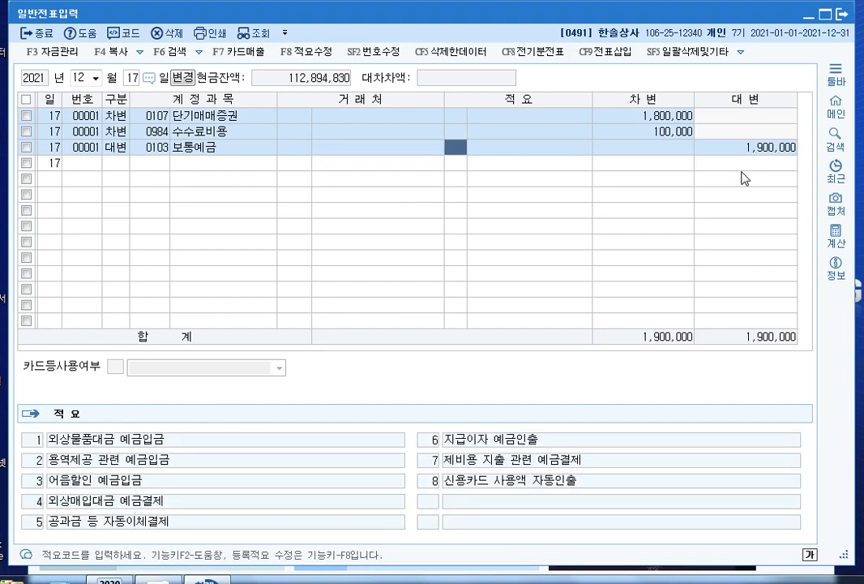
pyautogui.press('Return')
pyautogui.press('Return')
# Step: Enter "영업외비용:이자,손실,기부금" as the 적요 of the 단기매매증권 line
pyautogui.press('Up')
pyautogui.press('Up')
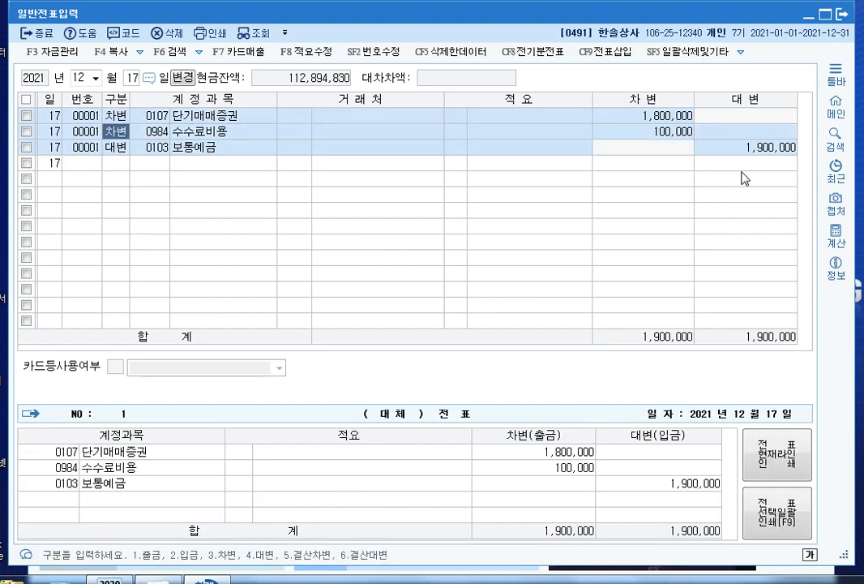
pyautogui.press('Up')
pyautogui.press('Return')
pyautogui.press('Return')
pyautogui.press('Return')
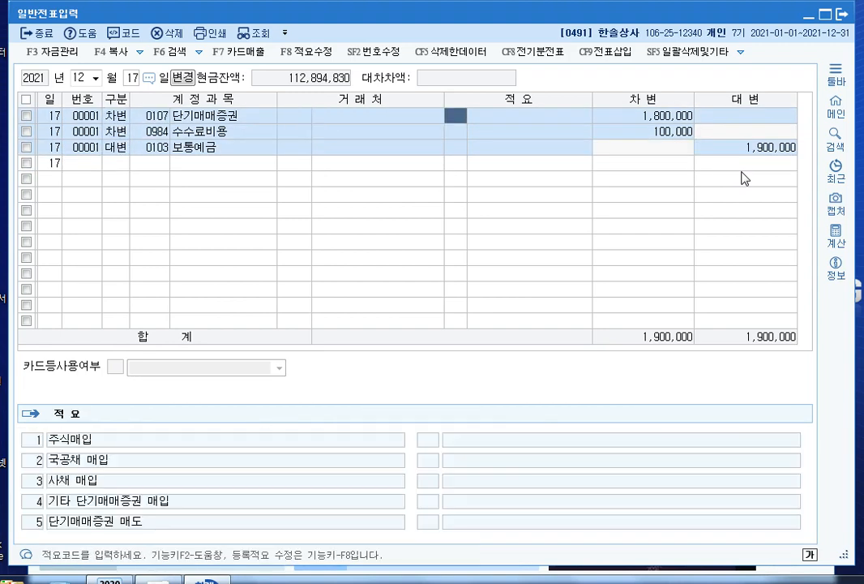
pyautogui.press('Return')
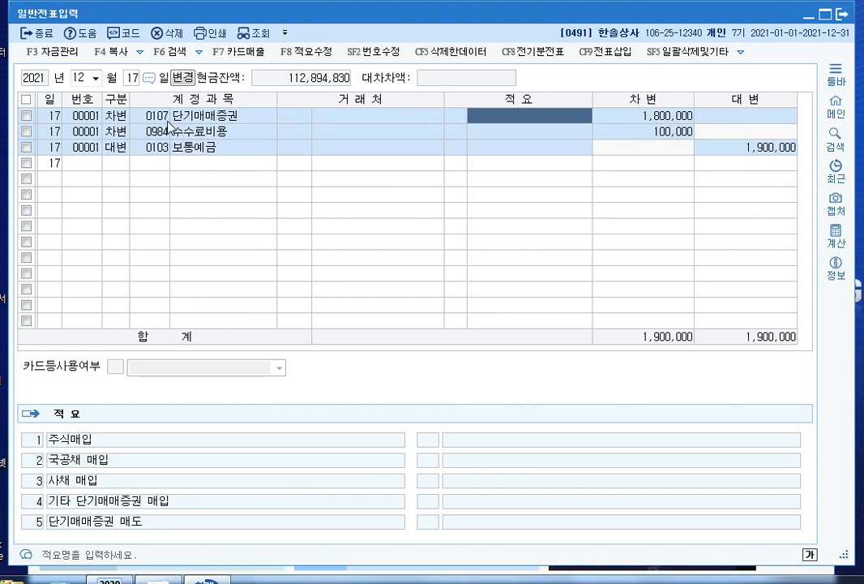
pyautogui.write('영')
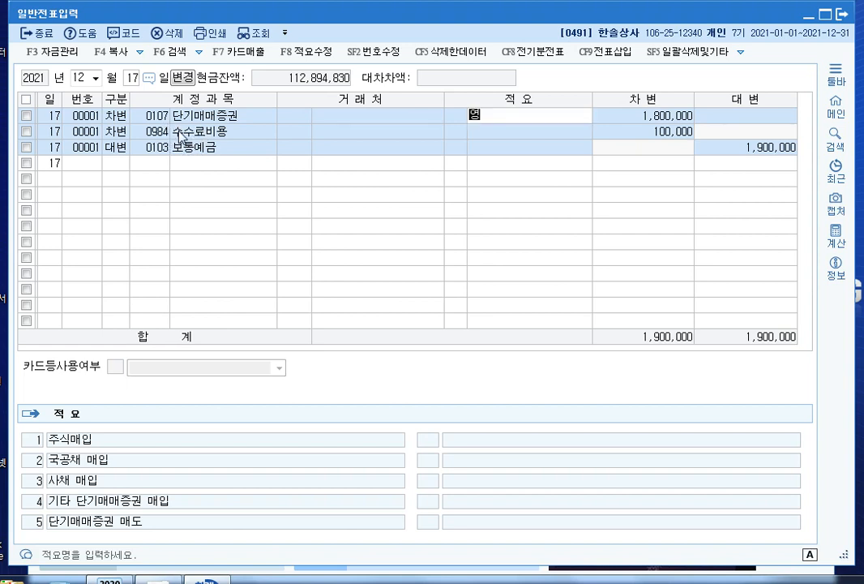
pyautogui.write('업외비용')
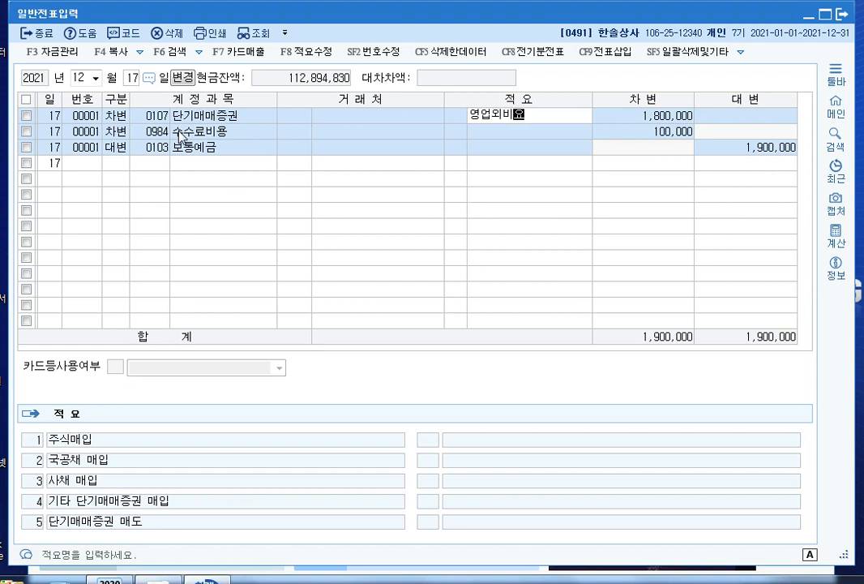
pyautogui.write(':이자')
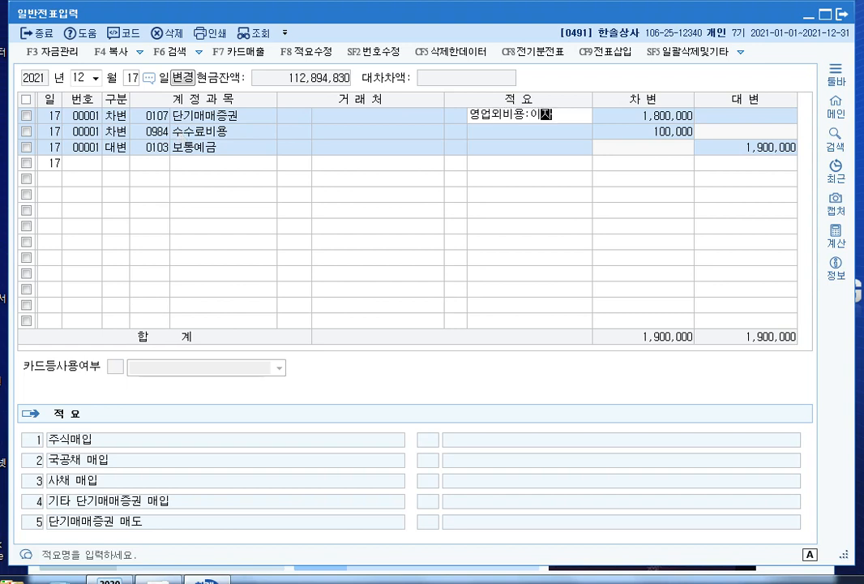
pyautogui.write(',수실,기')
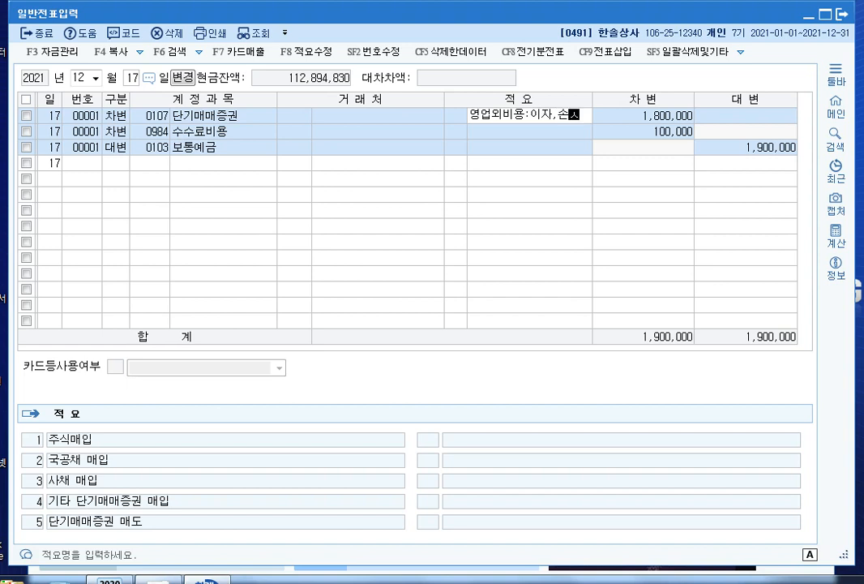
pyautogui.write('부금')
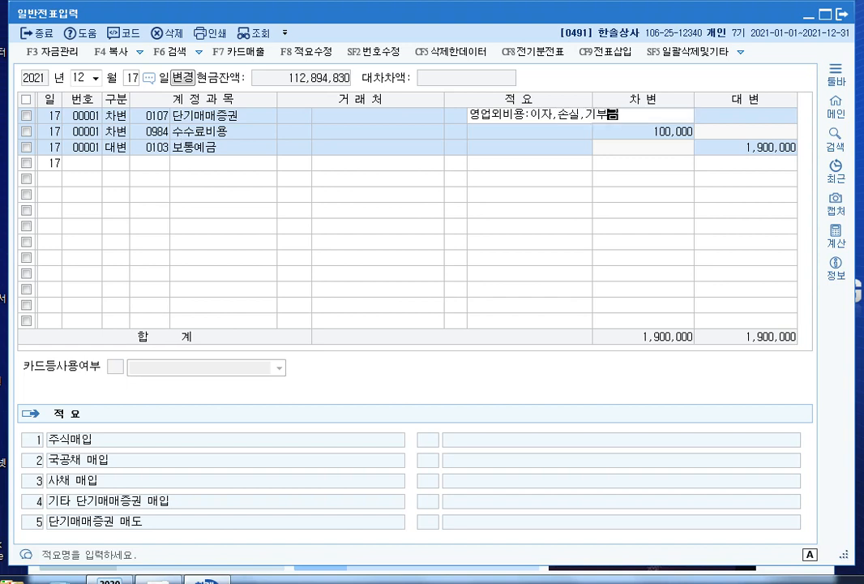
pyautogui.press('Return')
# Step: Enter "기타의대손상각비" as the 적요 of the 수수료비용 line
pyautogui.press('Down')
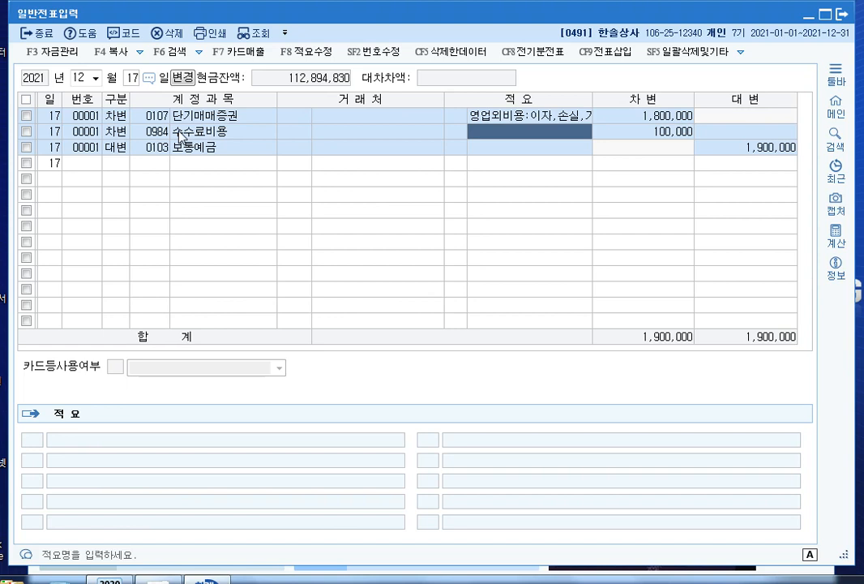
pyautogui.write('기타의')
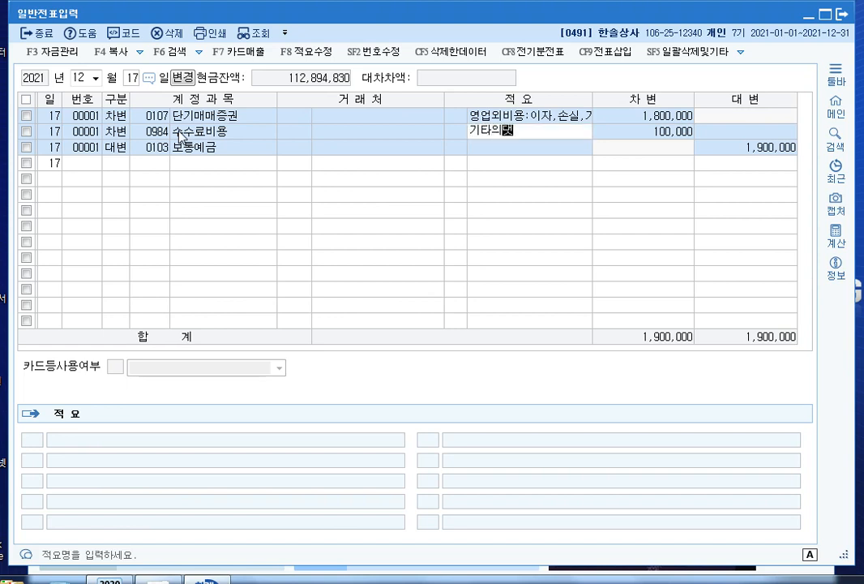
pyautogui.write('대손상각')
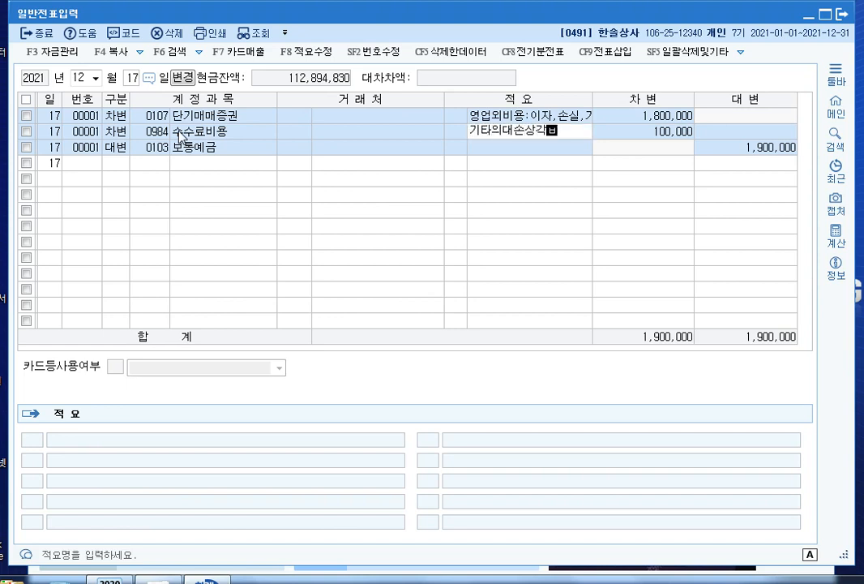
pyautogui.write('비')
pyautogui.press('Return')
# Step: Enter "단기매매증권 구입시 수수료비용" as the 적요 of the 보통예금 line
pyautogui.press('Down')
pyautogui.write('ㄷ')
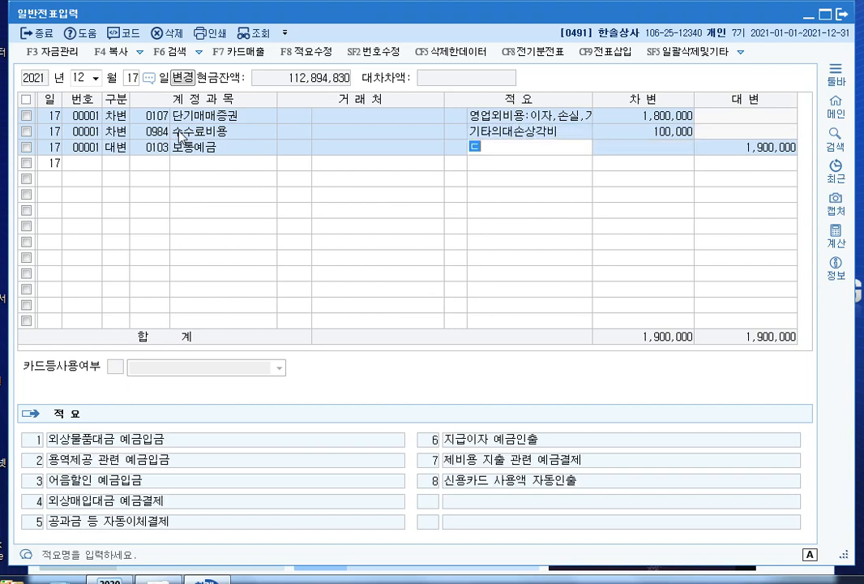
pyautogui.write('단기매매증')
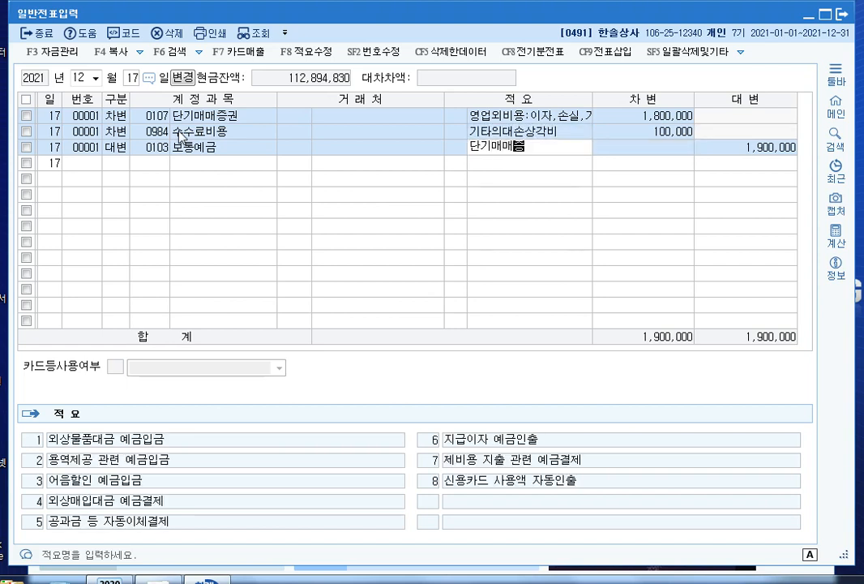
pyautogui.write('권 구입시 ㅅ')
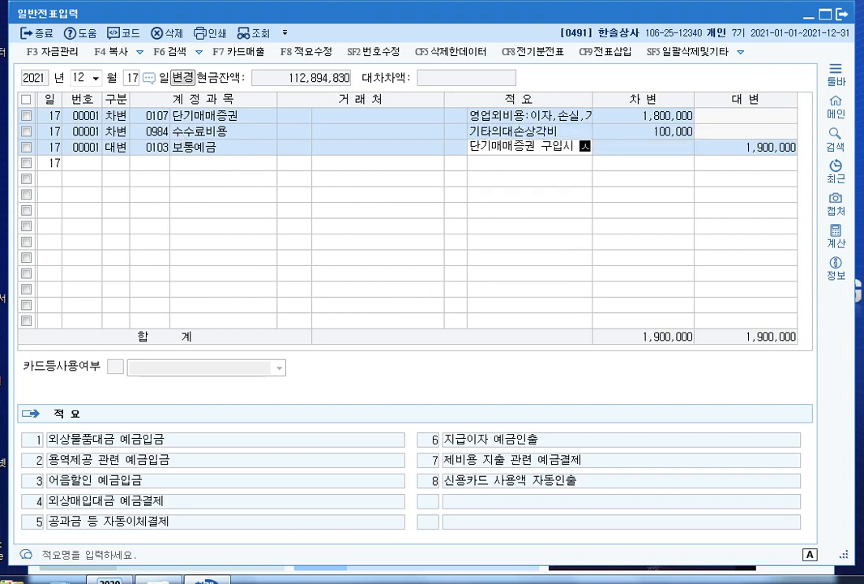
pyautogui.write('수수료비용')
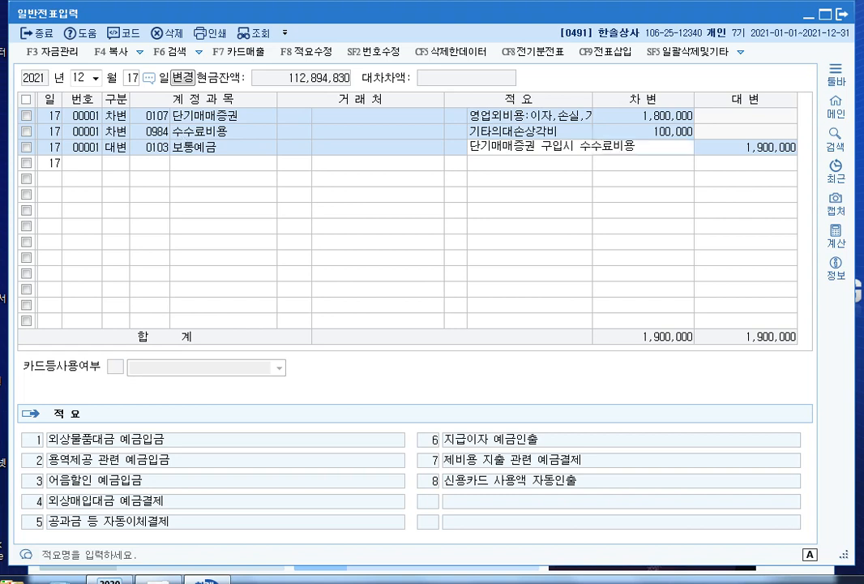
pyautogui.click(548, 116)
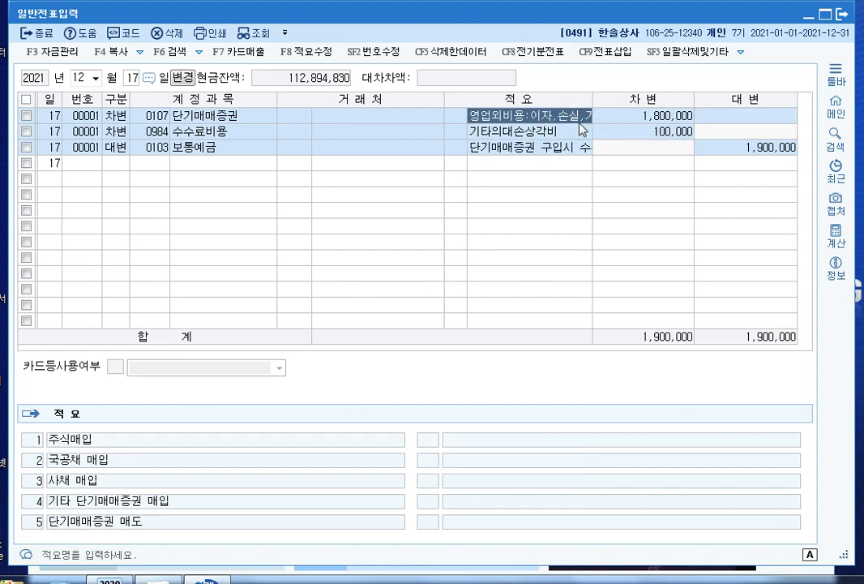
pyautogui.click(563, 132)
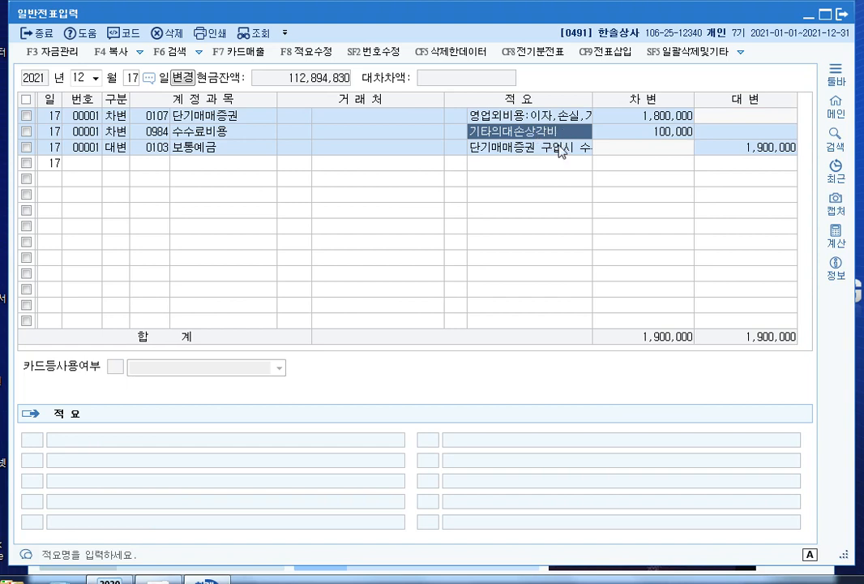
pyautogui.click(553, 150)
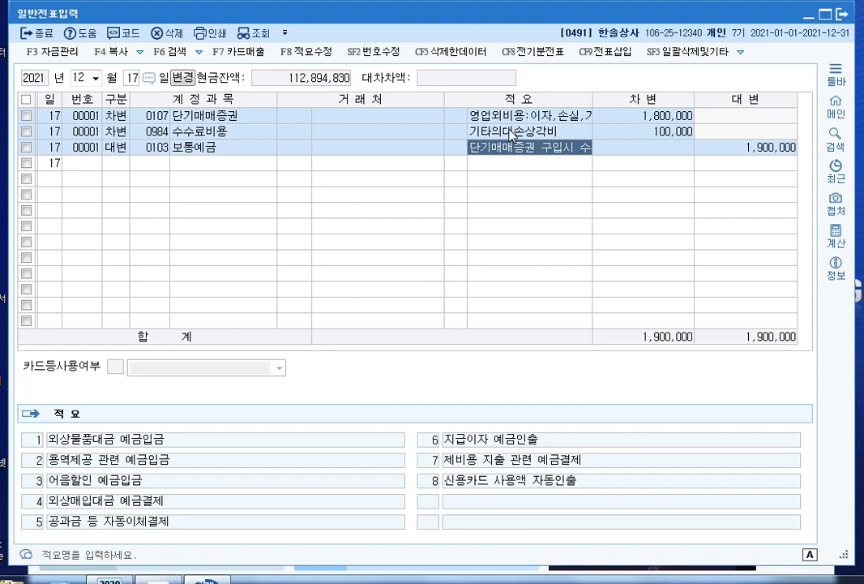
# Step: In the August 20, 2021 voucher, change the credit line's account from 외상매출금 to 0259 선수금, finding it by searching "선수"
pyautogui.press('Escape')
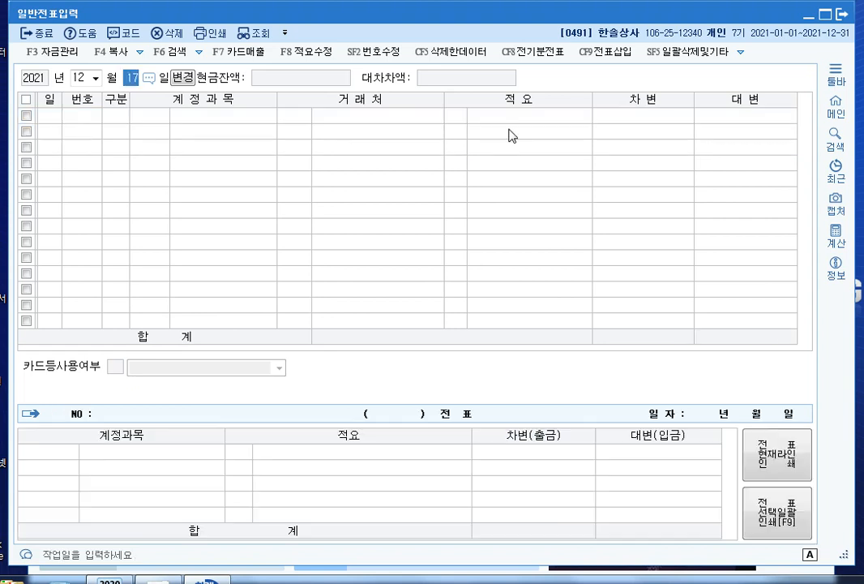
pyautogui.hotkey('shift', 'Tab')
pyautogui.write('0820')
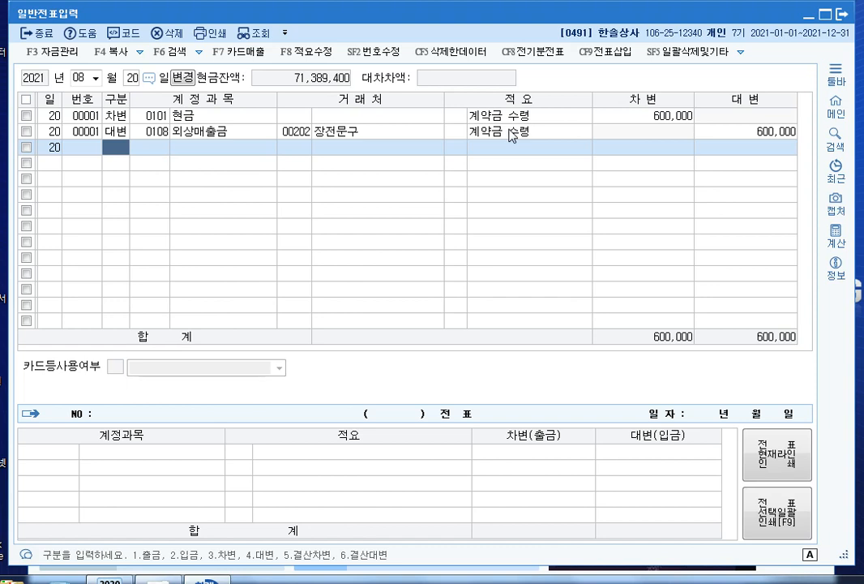
pyautogui.click(160, 135)
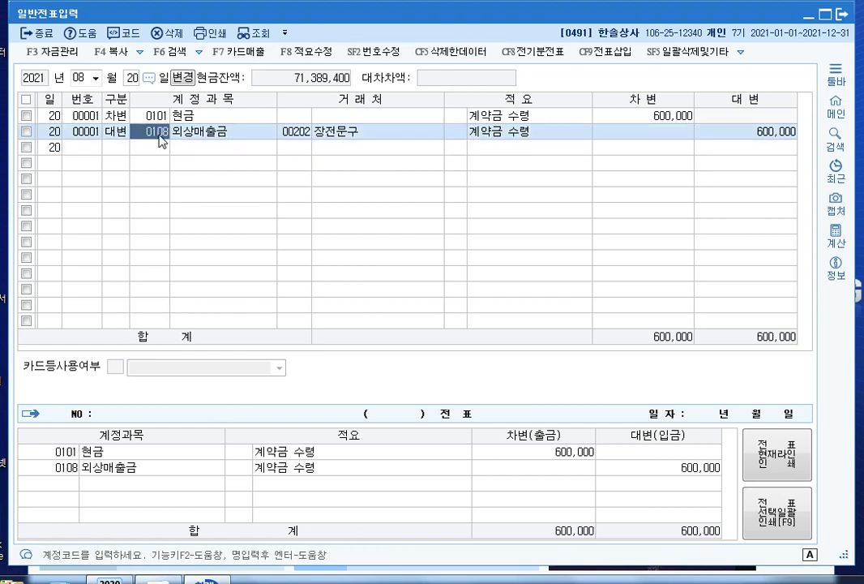
pyautogui.write('선')
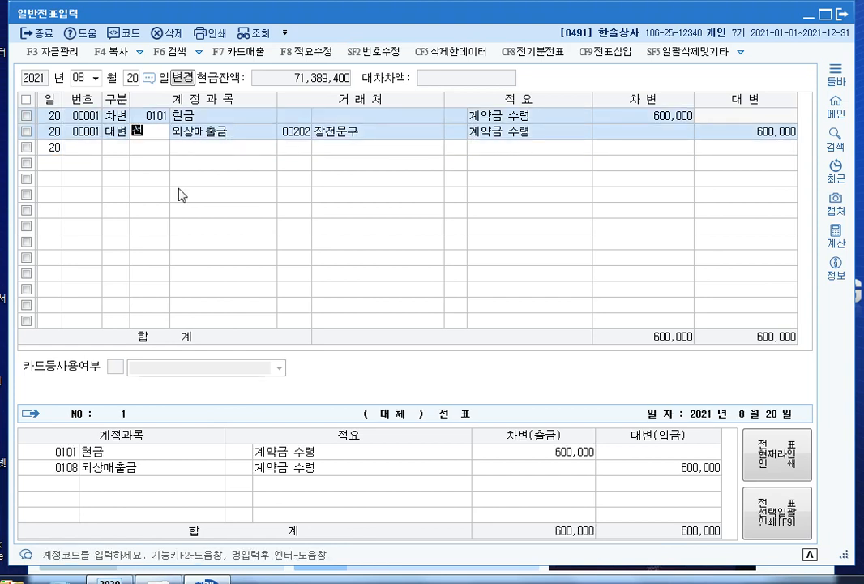
pyautogui.write('수')
pyautogui.press('Return')
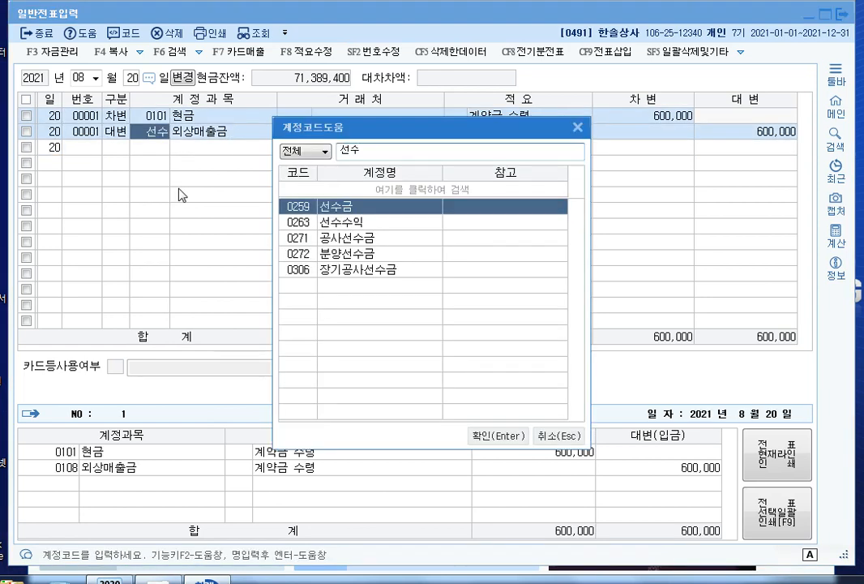
pyautogui.press('Return')
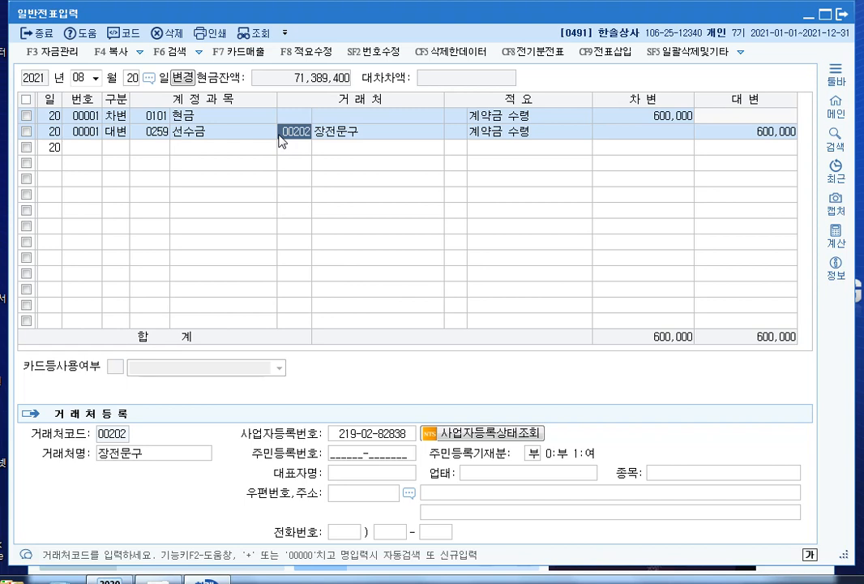
# Step: Open the existing voucher entries dated November 4, 2021
pyautogui.press('Escape')
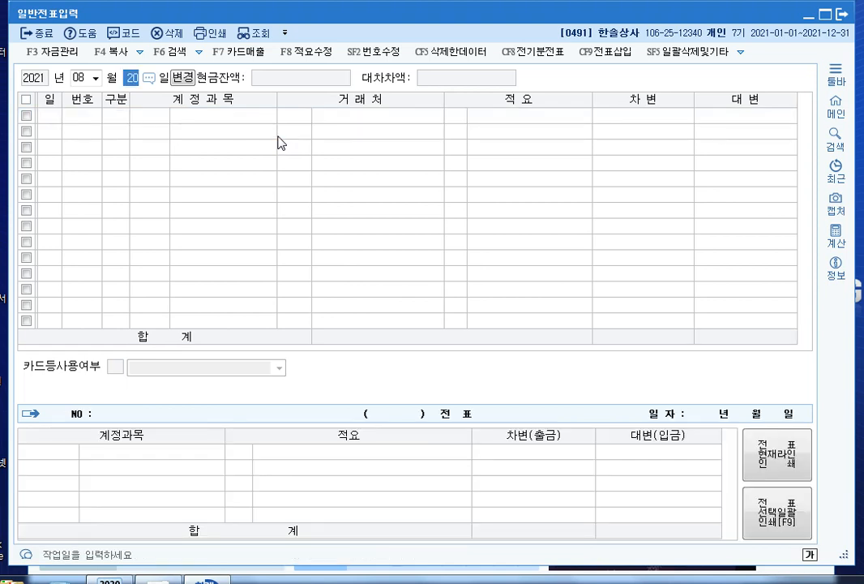
pyautogui.hotkey('shift', 'Tab')
pyautogui.write('11')
pyautogui.press('Return')
pyautogui.write('4')
pyautogui.press('Return')
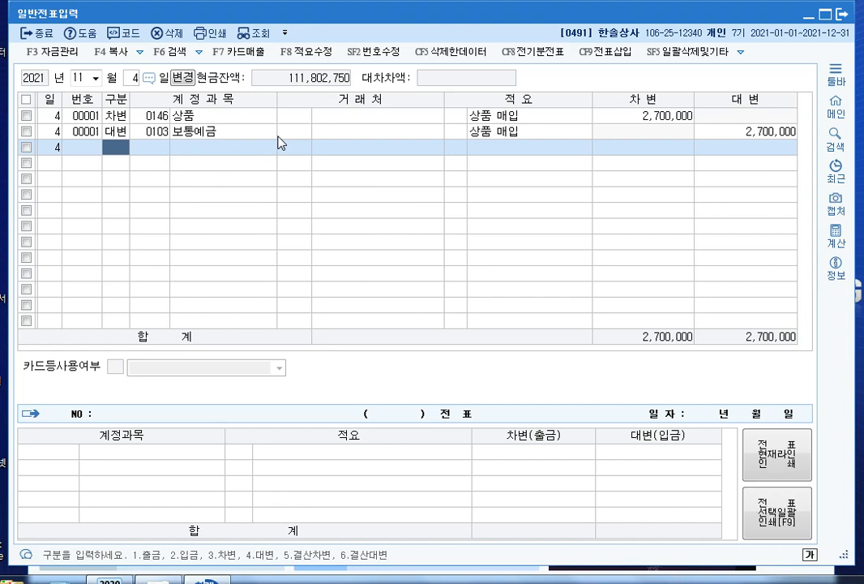
# Step: Set the debit amount of the 상품 line in the November 4, 2021 voucher to 3,000,000
pyautogui.click(632, 114)
pyautogui.write('3000000')
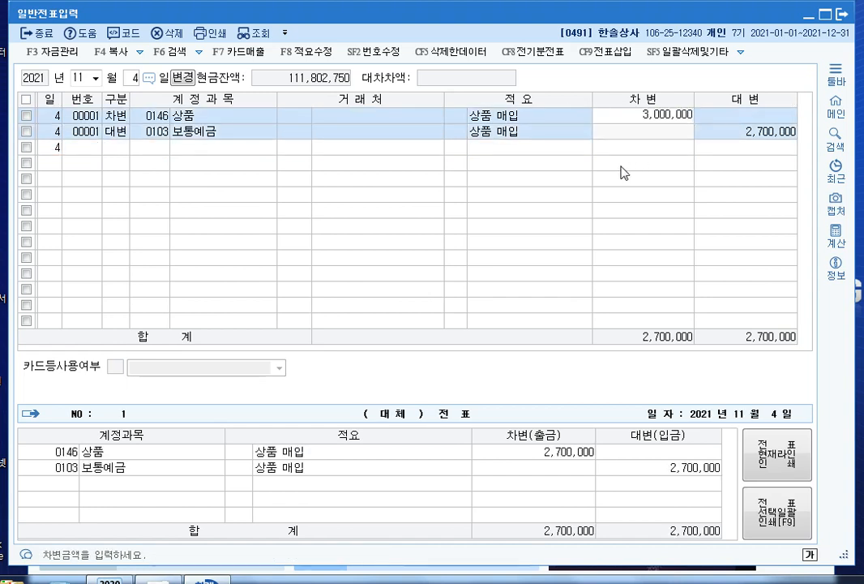
pyautogui.press('Return')
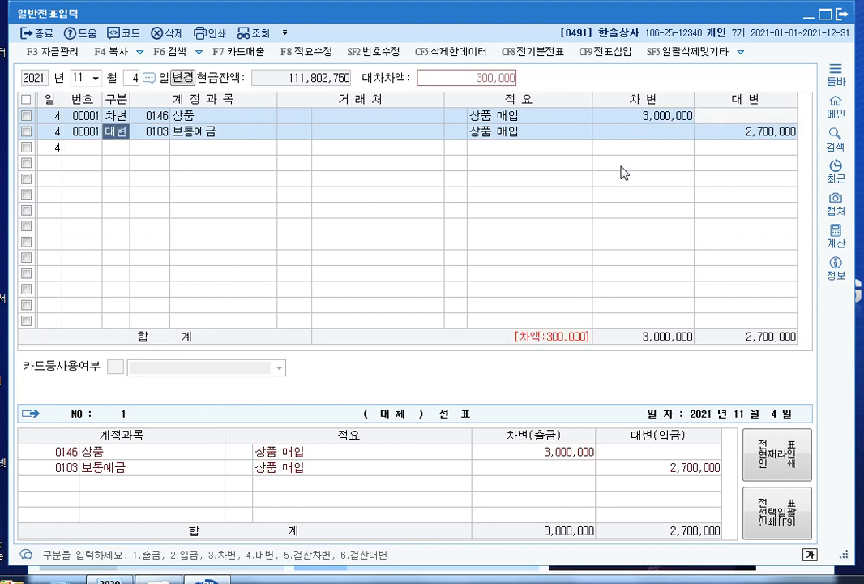
# Step: Add a credit line for 0131 선급금 of 300,000 to the November 4 voucher, finding the account by searching "선급"
pyautogui.press('Down')
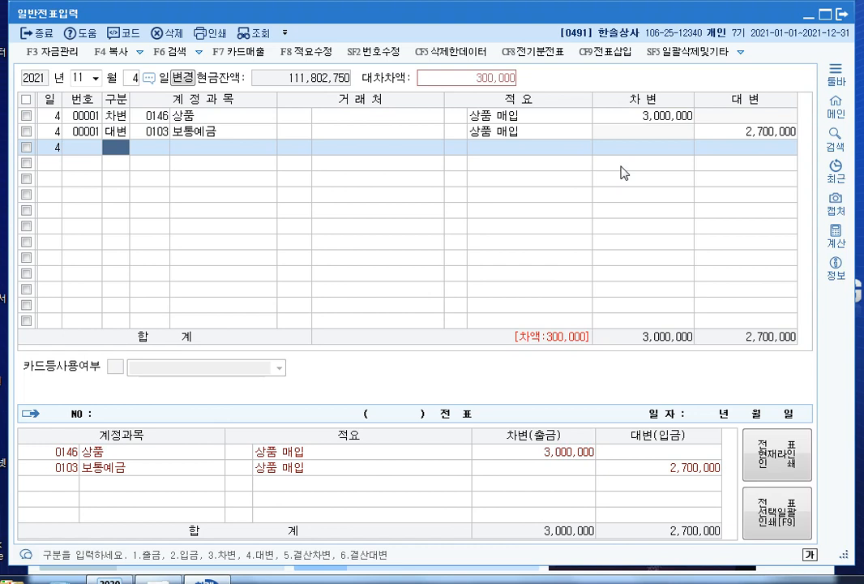
pyautogui.write('4')
pyautogui.press('Return')
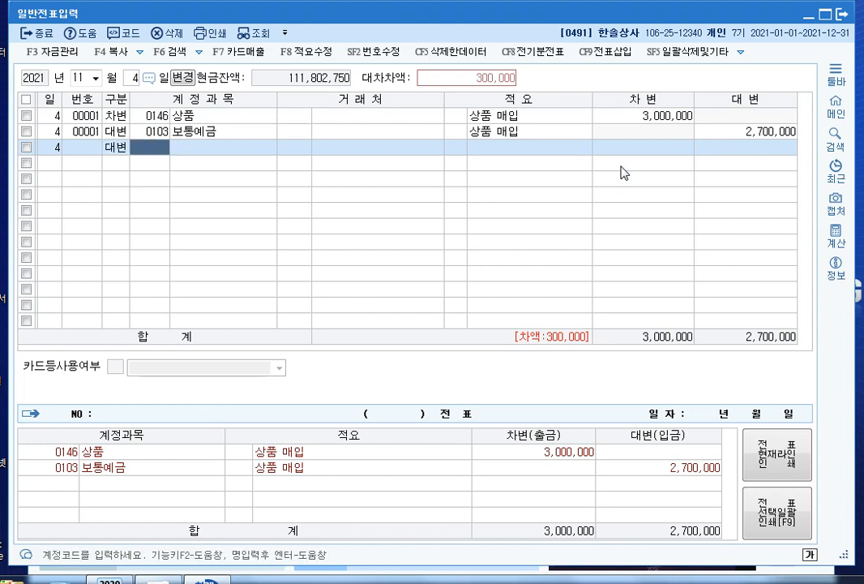
pyautogui.write('선급')
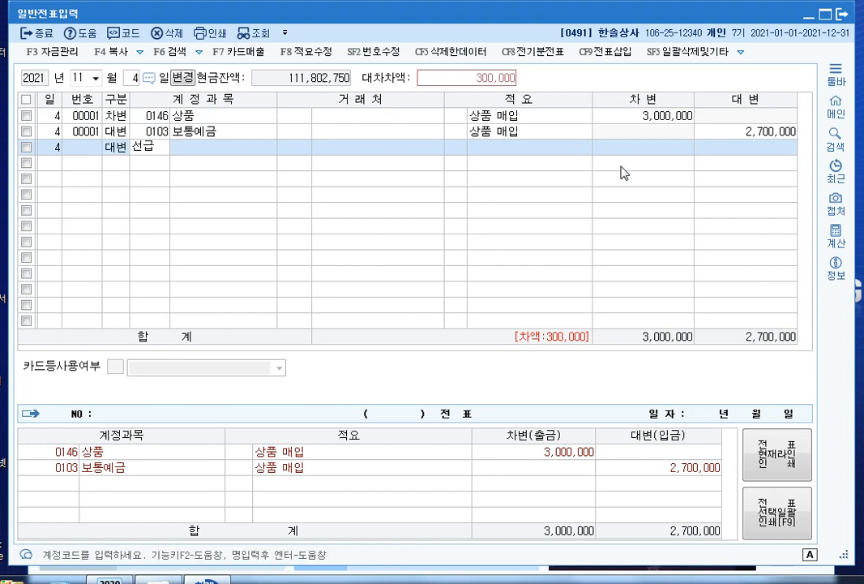
pyautogui.press('Return')
pyautogui.press('Return')
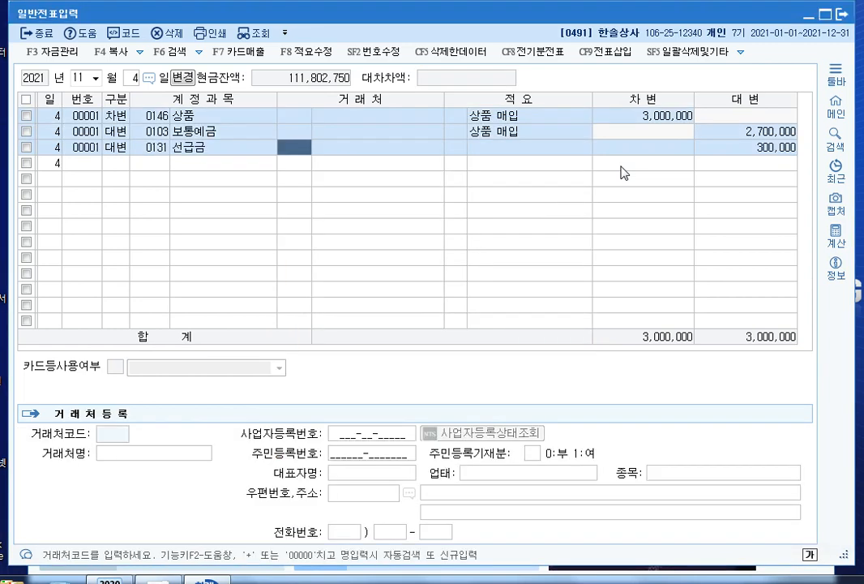
# Step: Assign 거래처 00103 서울상사 to the 선급금 line and finish it with the 적요 상품 매입
pyautogui.write('서울')
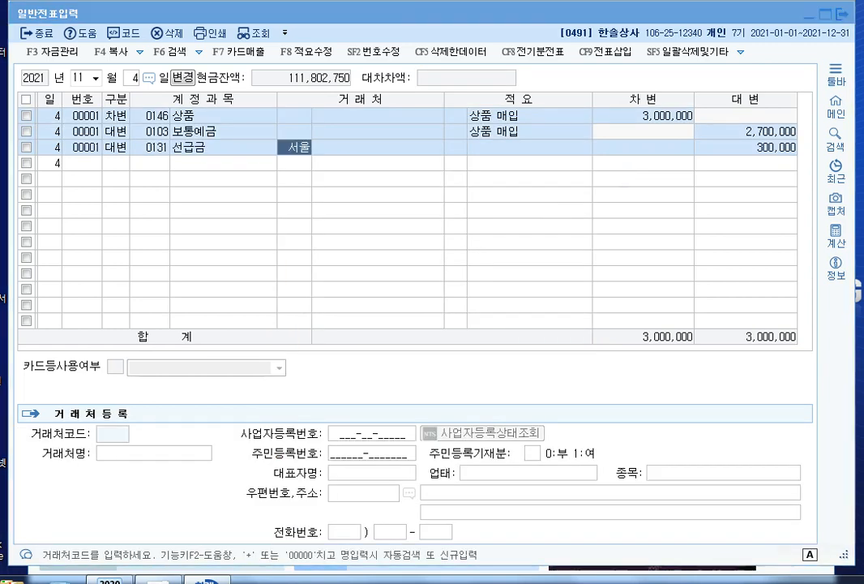
pyautogui.press('Return')
pyautogui.press('Return')
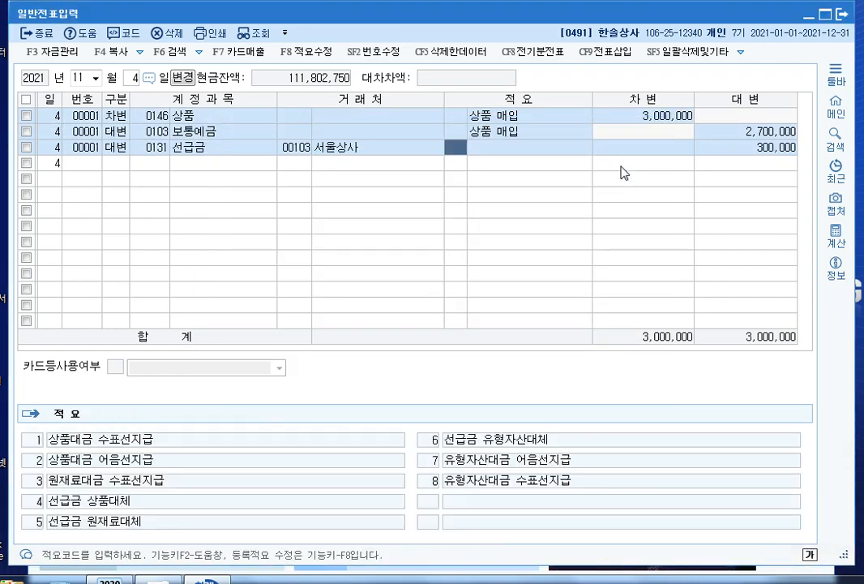
pyautogui.press('Return')
pyautogui.press('Return')
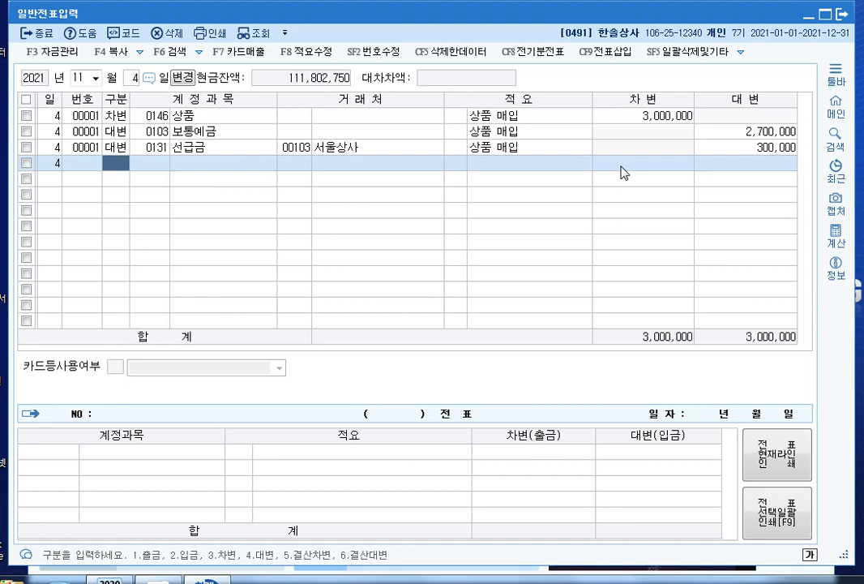
# Step: Switch the general voucher entry date to December 31, 2021
pyautogui.press('Escape')
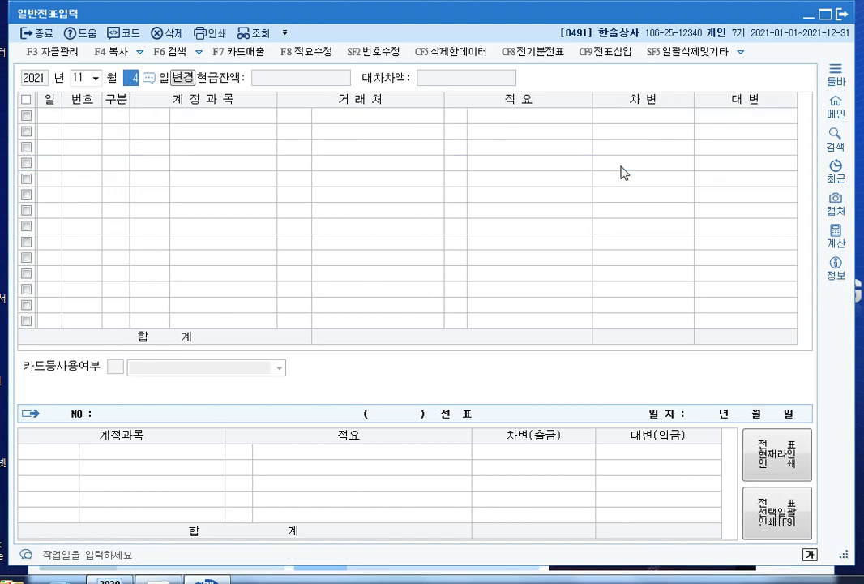
pyautogui.press('Escape')
pyautogui.write('12')
pyautogui.press('Return')
pyautogui.write('31')
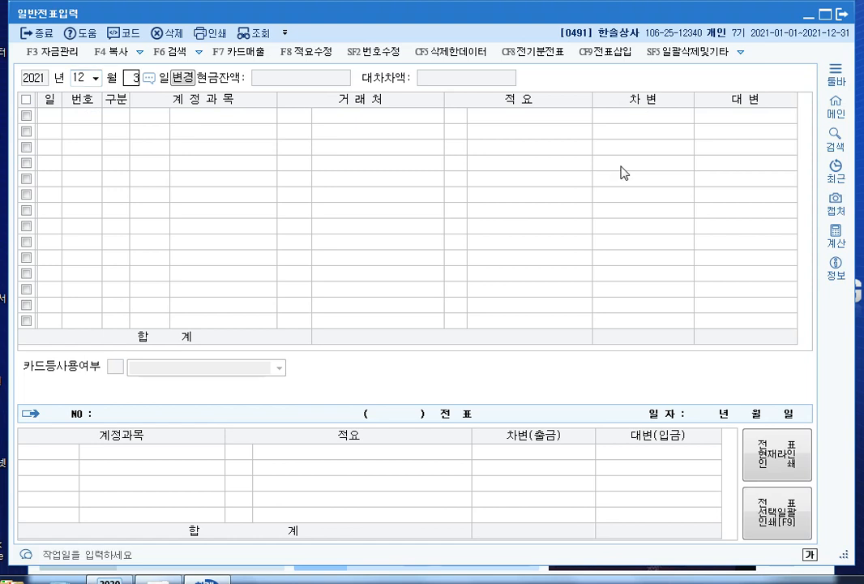
pyautogui.press('Return')
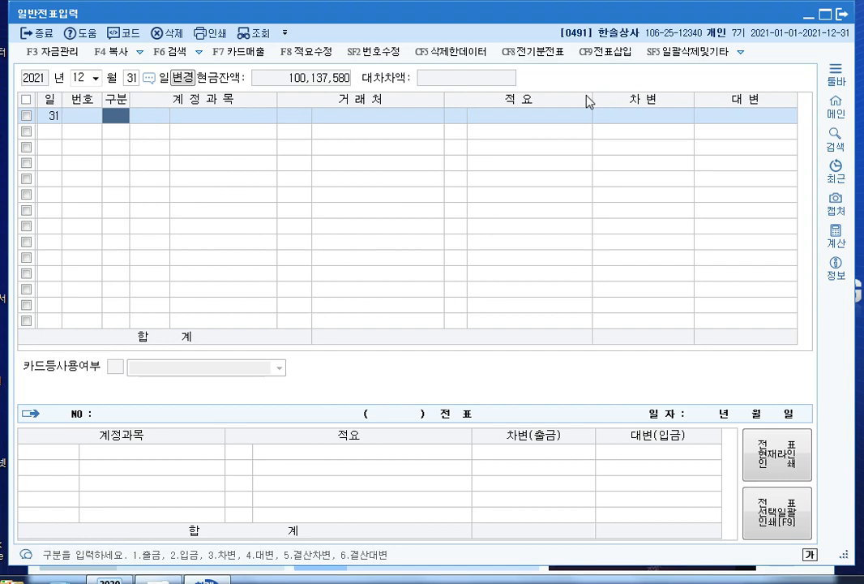
# Step: Check the 현금과부족 balance in the 합계잔액시산표 as of December 31, 2021
pyautogui.press('Escape')
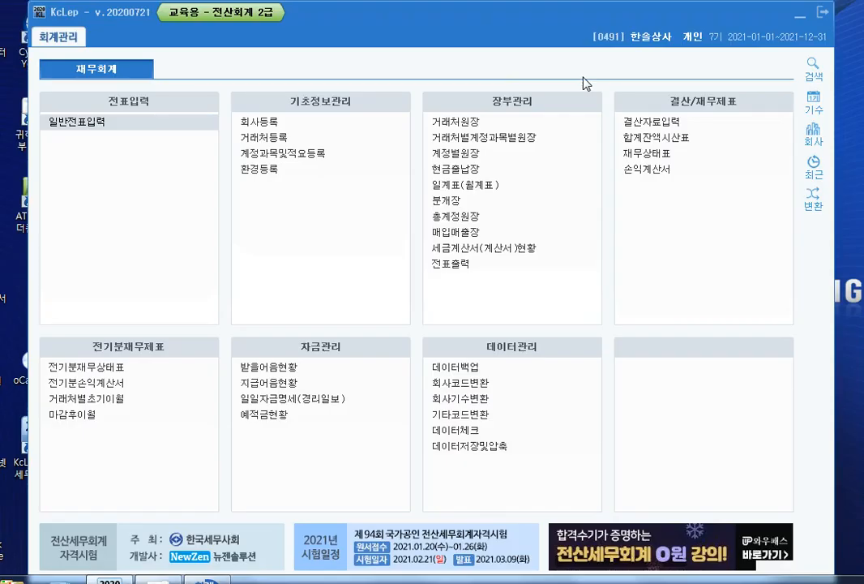
pyautogui.click(649, 138)
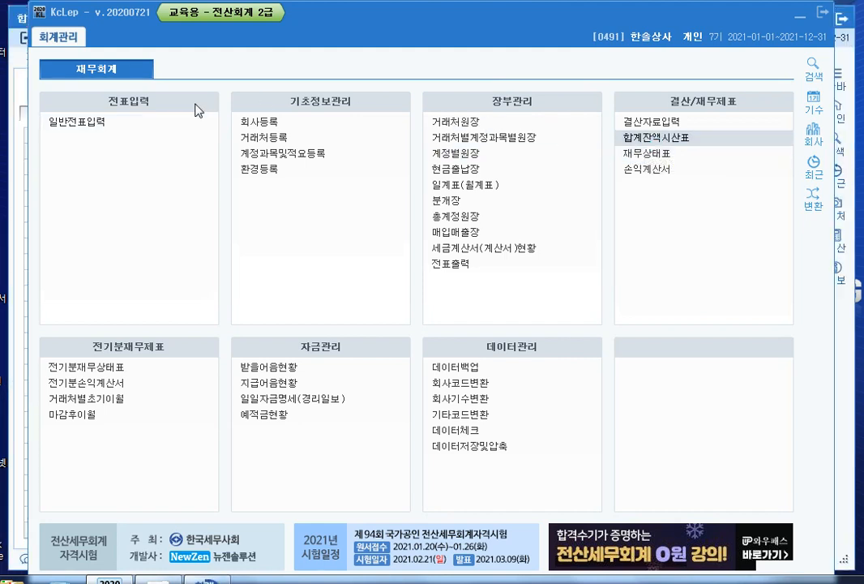
pyautogui.click(15, 13)
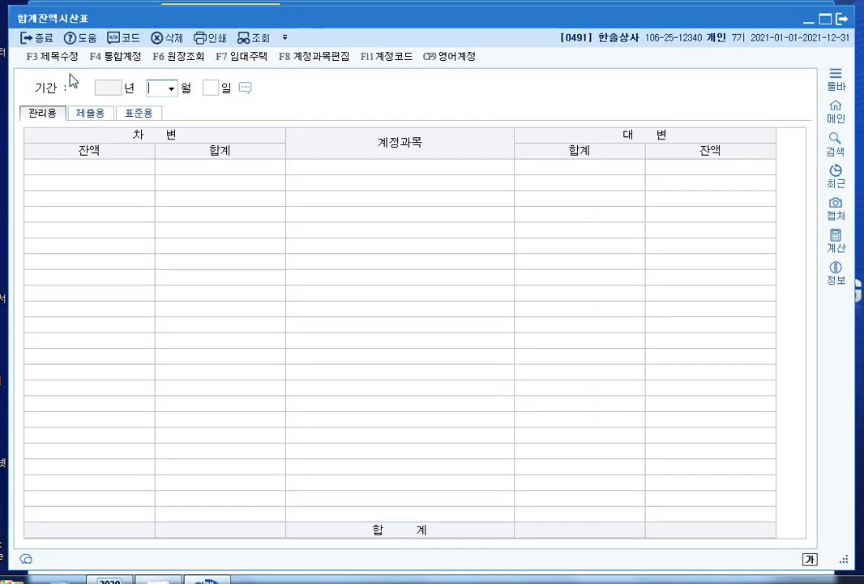
pyautogui.write('12')
pyautogui.press('Return')
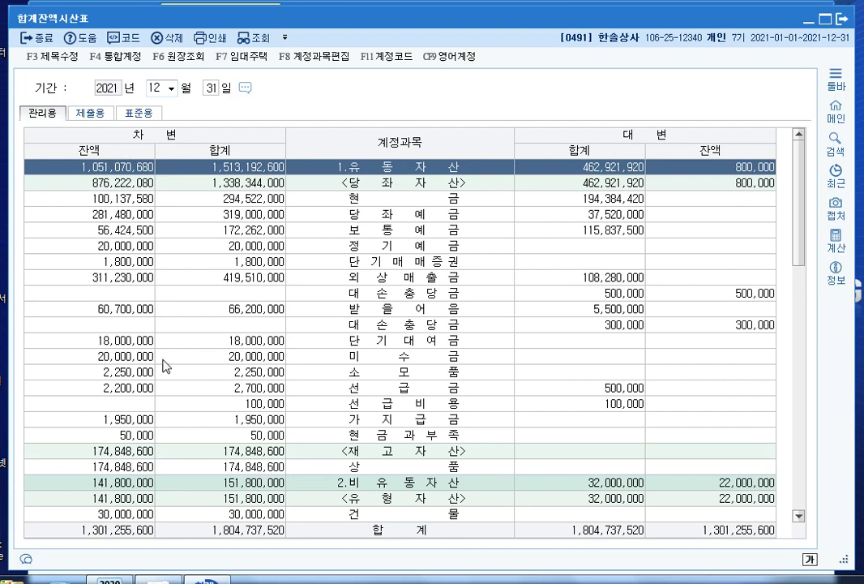
pyautogui.click(138, 436)
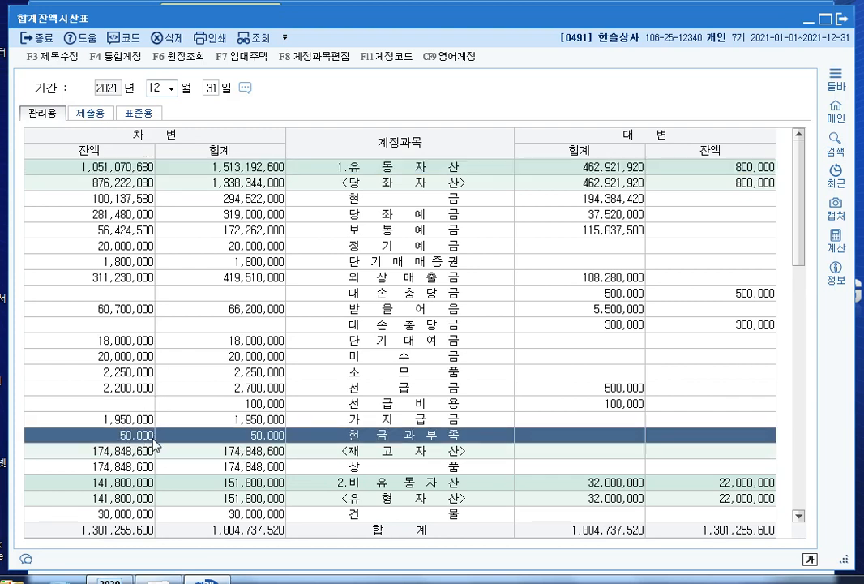
pyautogui.press('Escape')
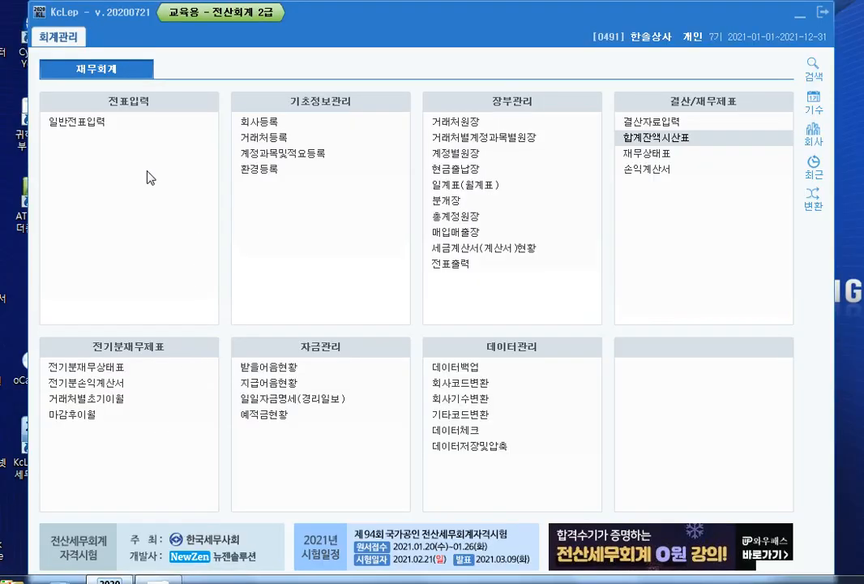
# Step: Open 일반전표입력 for December 31, 2021
pyautogui.click(104, 126)
pyautogui.write('12')
pyautogui.press('Return')
pyautogui.write('31')
pyautogui.press('Return')
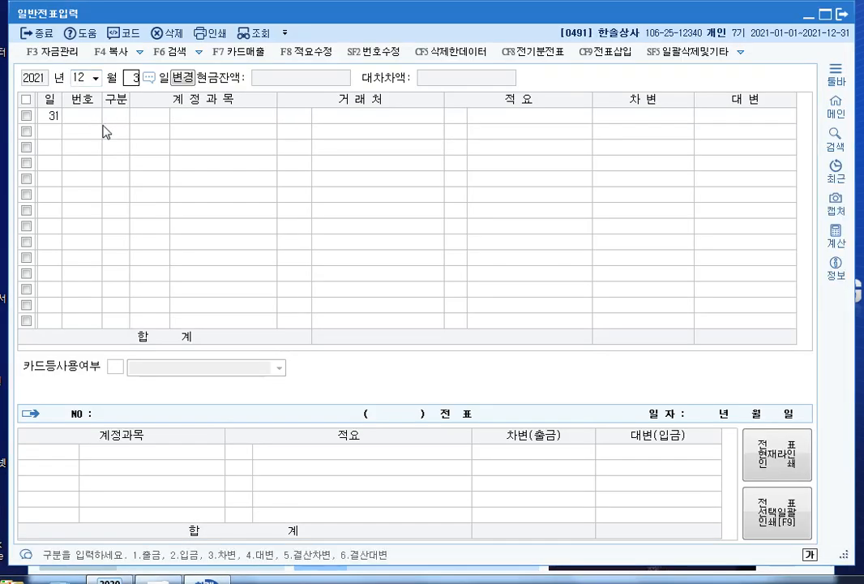
# Step: Enter a credit line for 0141 현금과부족 of 50,000 without 거래처 or 적요, finding the account by searching "현금과"
pyautogui.write('4')
pyautogui.press('Return')
pyautogui.write('현')
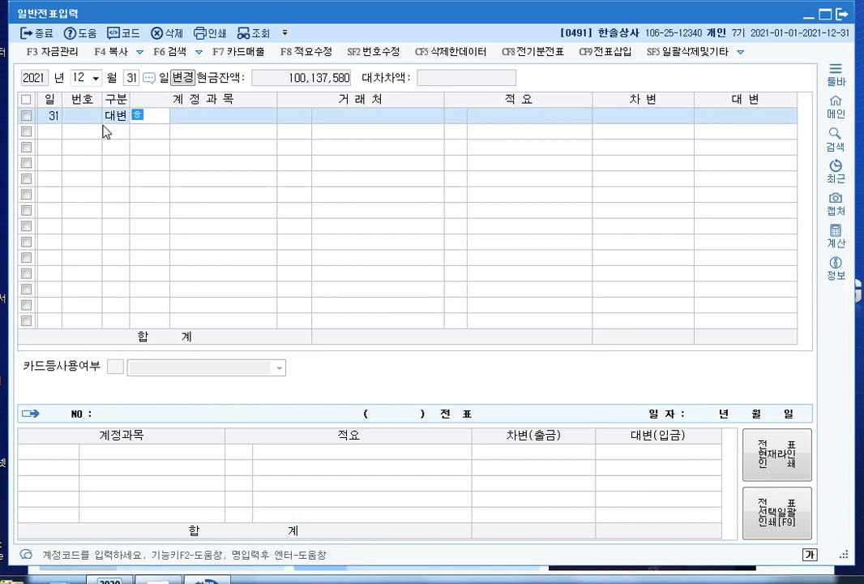
pyautogui.write('금과')
pyautogui.press('Return')
pyautogui.press('Return')
pyautogui.press('Return')
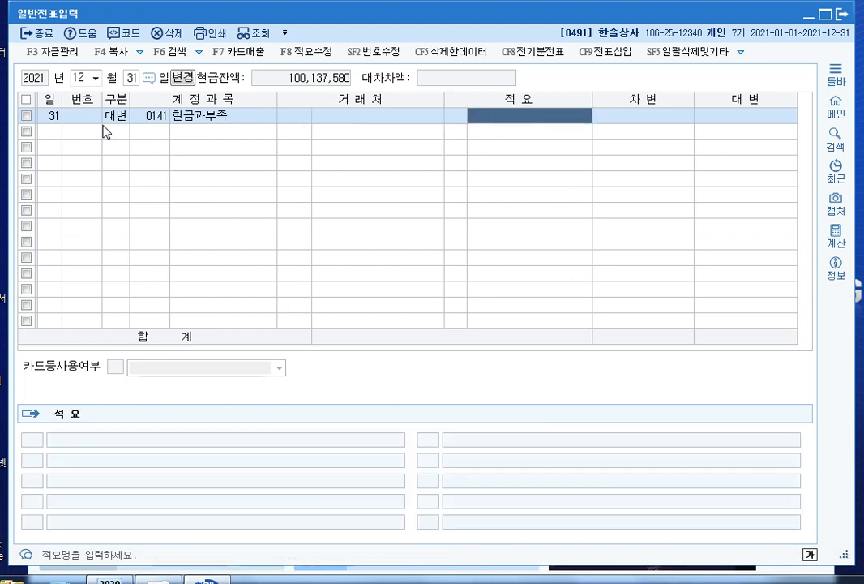
pyautogui.press('Return')
pyautogui.write('500000')
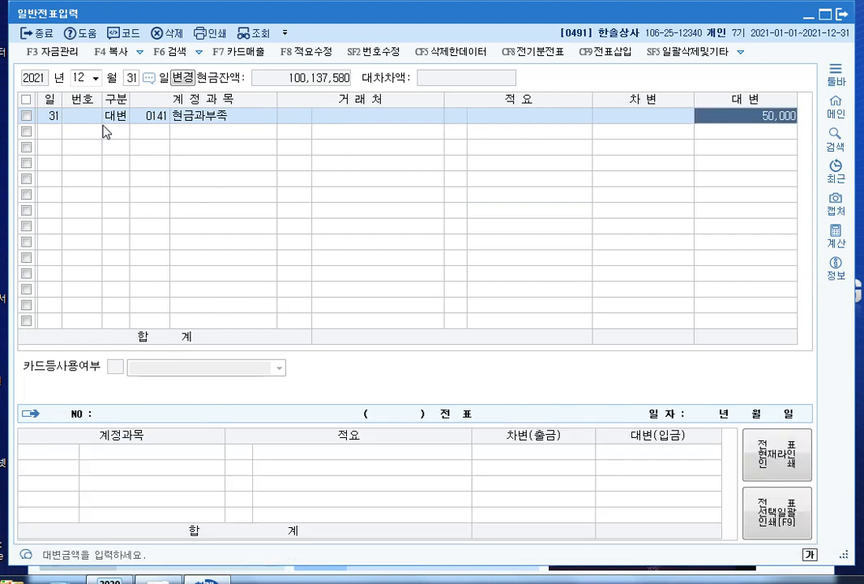
pyautogui.press('Return')
# Step: Add a debit line for 0338 인출금 of 50,000 without 거래처 or 적요, finding the account by searching "인출"
pyautogui.write('3')
pyautogui.press('Return')
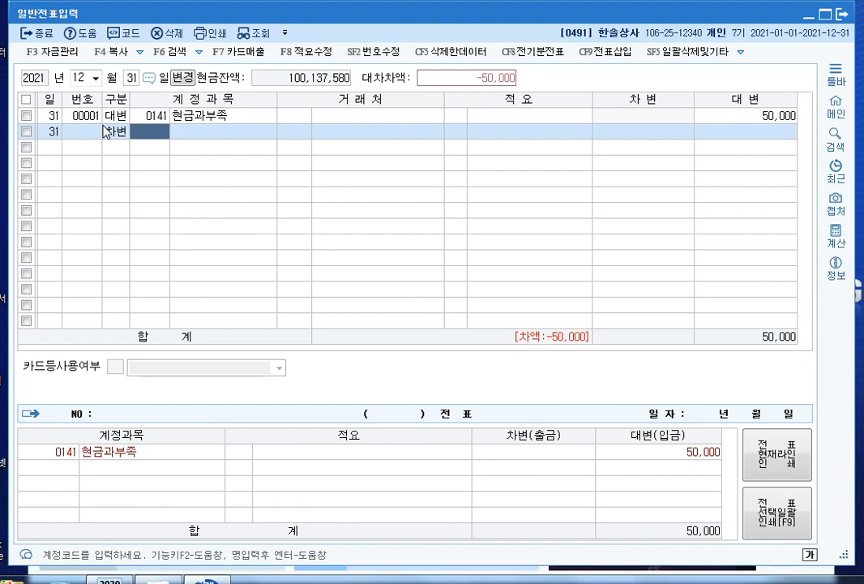
pyautogui.write('인출')
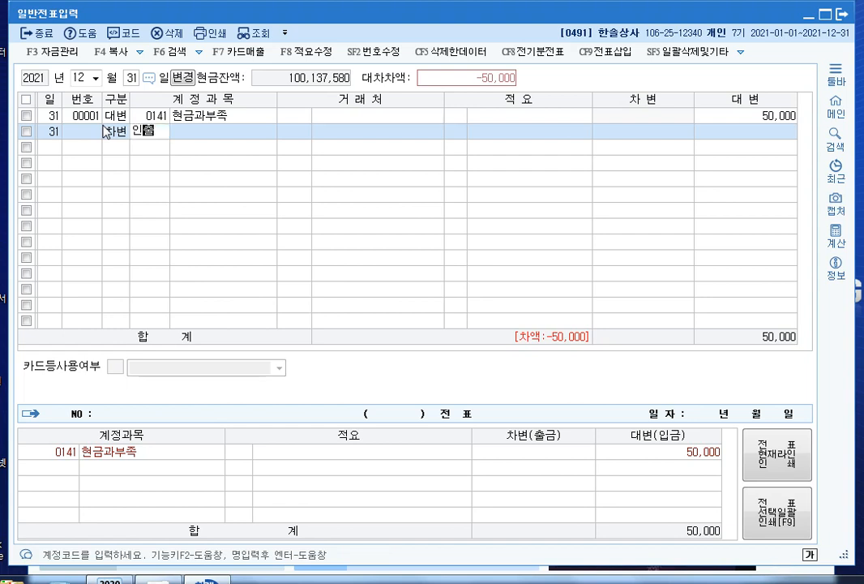
pyautogui.press('Return')
pyautogui.press('Return')
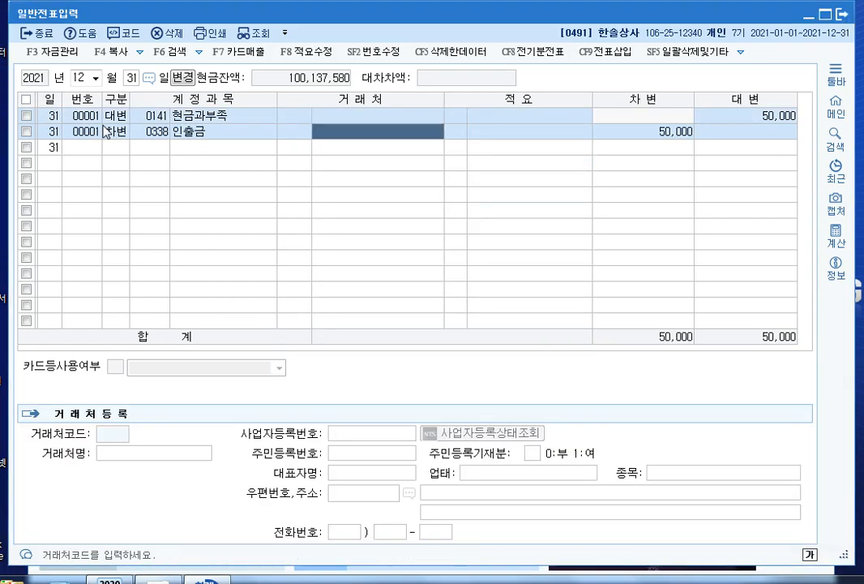
pyautogui.press('Return')
pyautogui.press('Return')
pyautogui.press('Return')
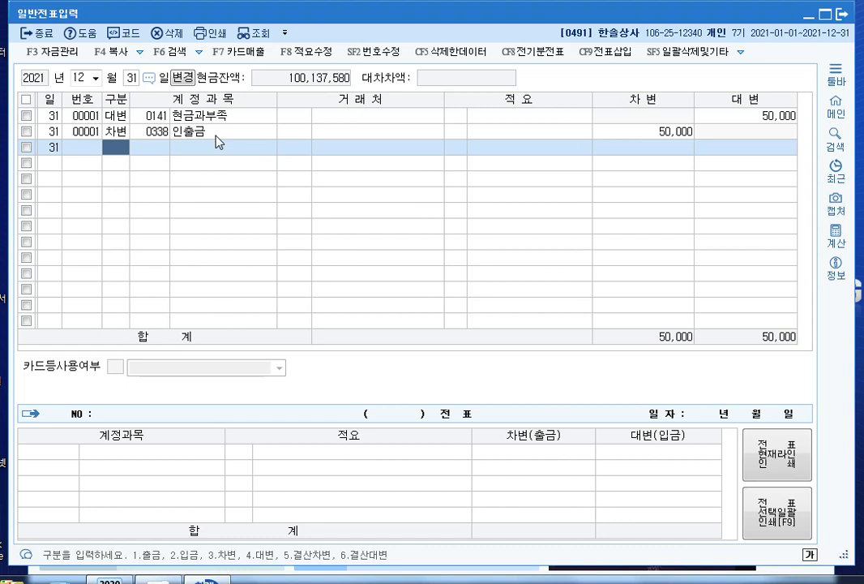
# Step: Enter "10,000*1,200=12,000,000" as the 적요 of the 인출금 line
pyautogui.click(492, 132)
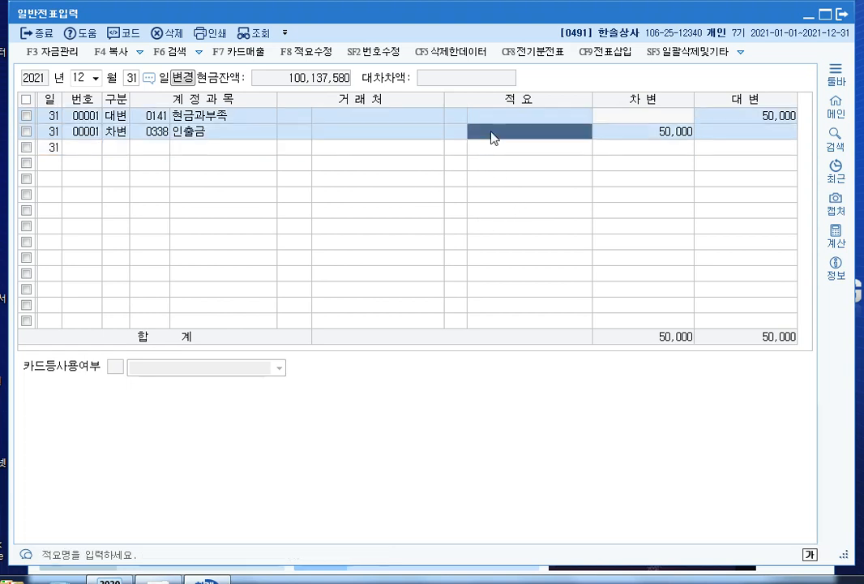
pyautogui.write('10,000*')
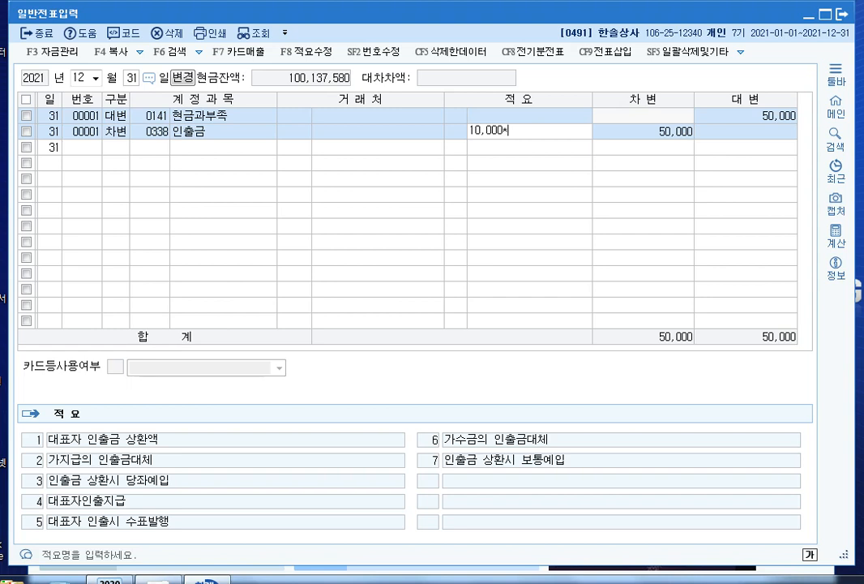
pyautogui.write('1,200=12,000,000')
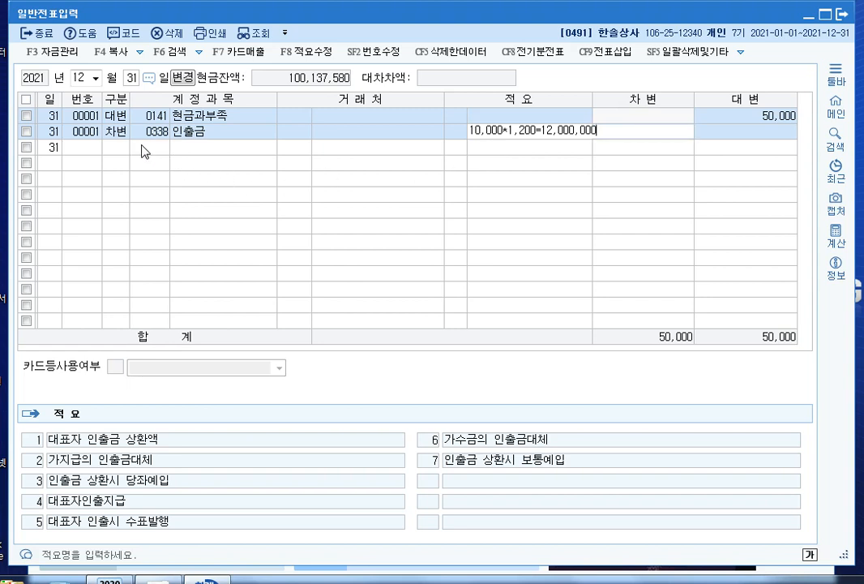
pyautogui.press('Return')
pyautogui.press('Return')
# Step: Start a new December 31 debit line with account 0108 외상매출금, finding it by searching "외상"
pyautogui.write('3')
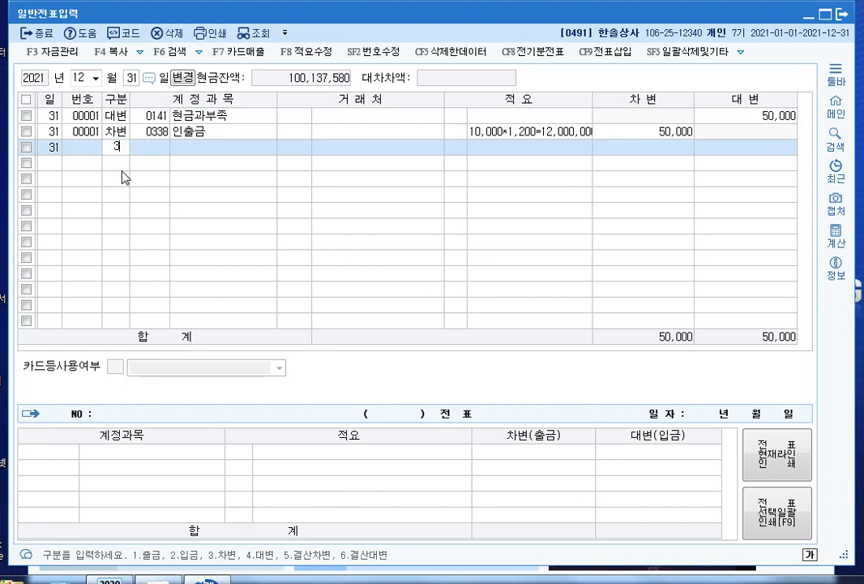
pyautogui.press('Return')
pyautogui.write('외상')
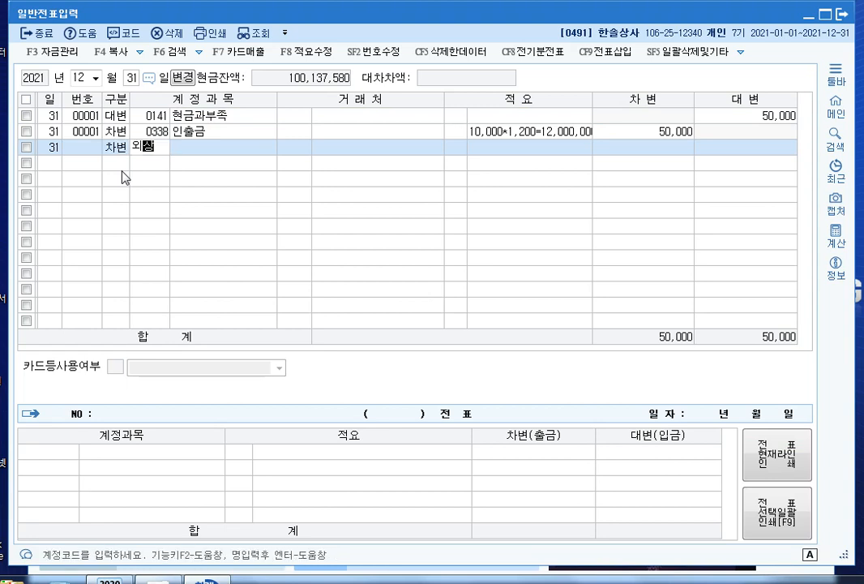
pyautogui.press('Return')
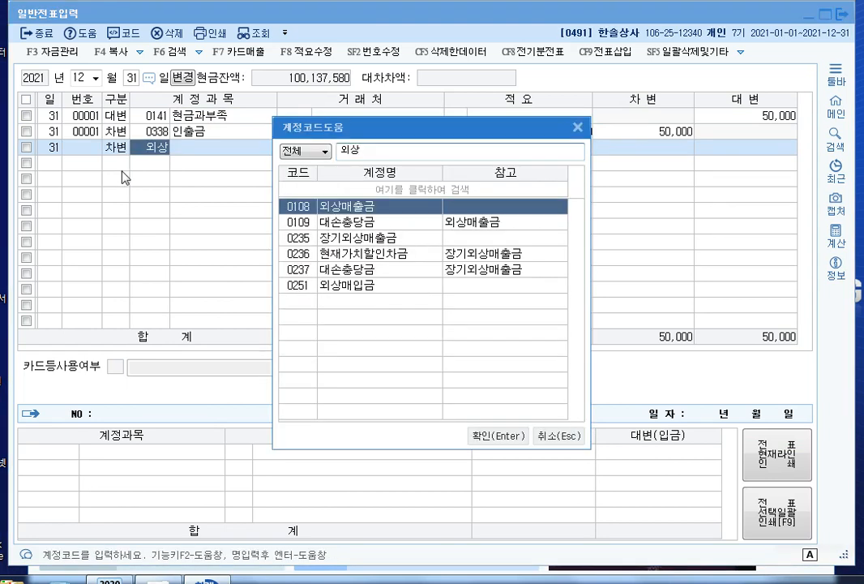
pyautogui.press('Return')
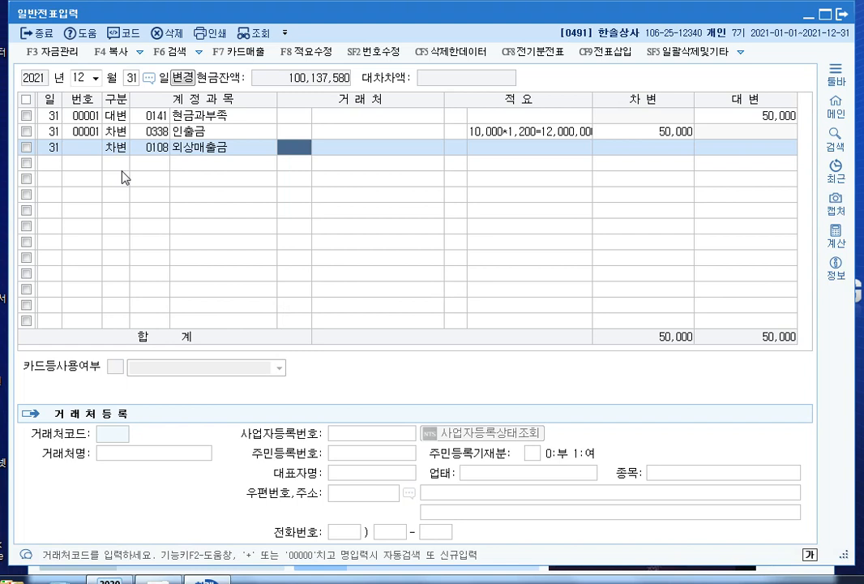
# Step: Complete the 외상매출금 debit line with 거래처 00222 미국 ABCtech Corp., found by searching "ab", no 적요, and an amount of 500,000
pyautogui.press('Hangul')
pyautogui.write('ab')
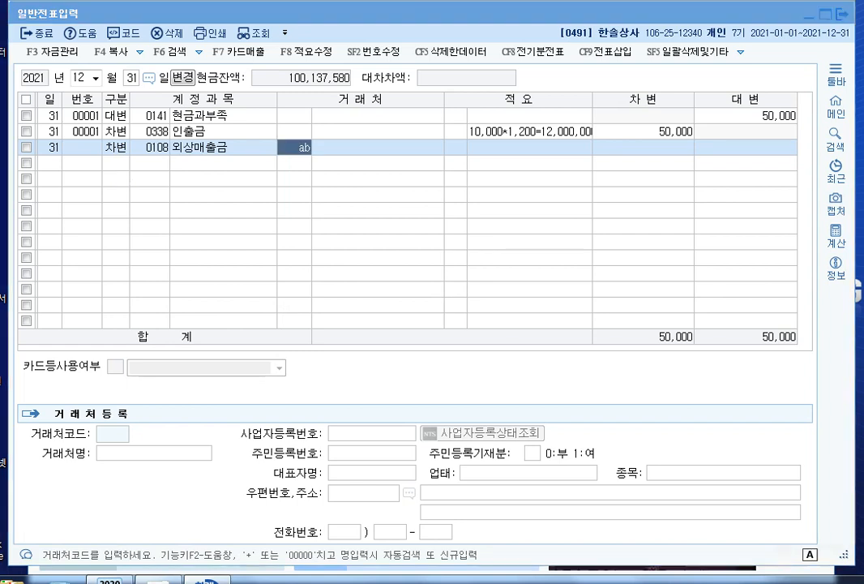
pyautogui.press('Return')
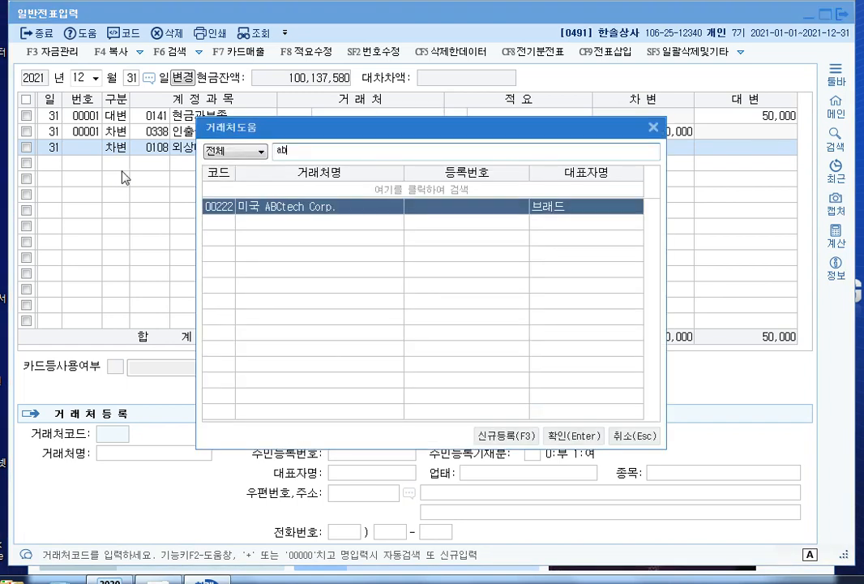
pyautogui.press('Return')
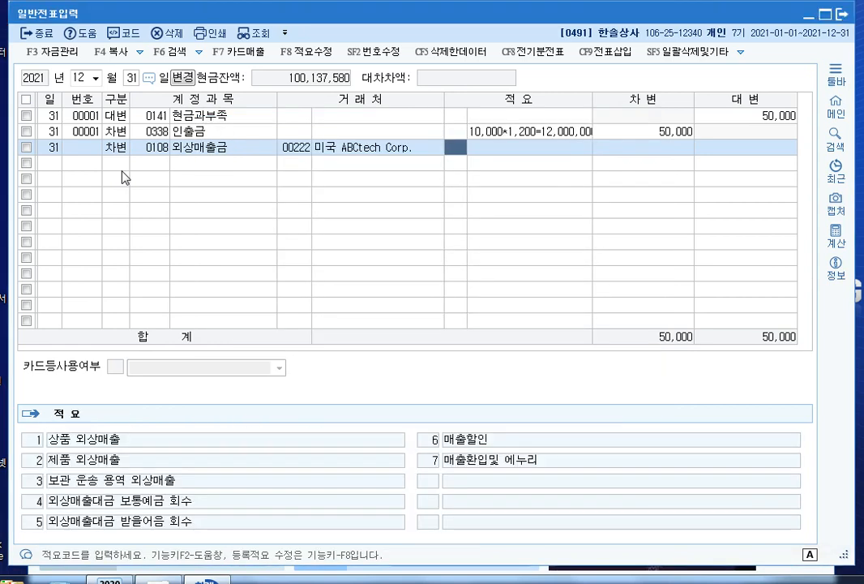
pyautogui.press('Return')
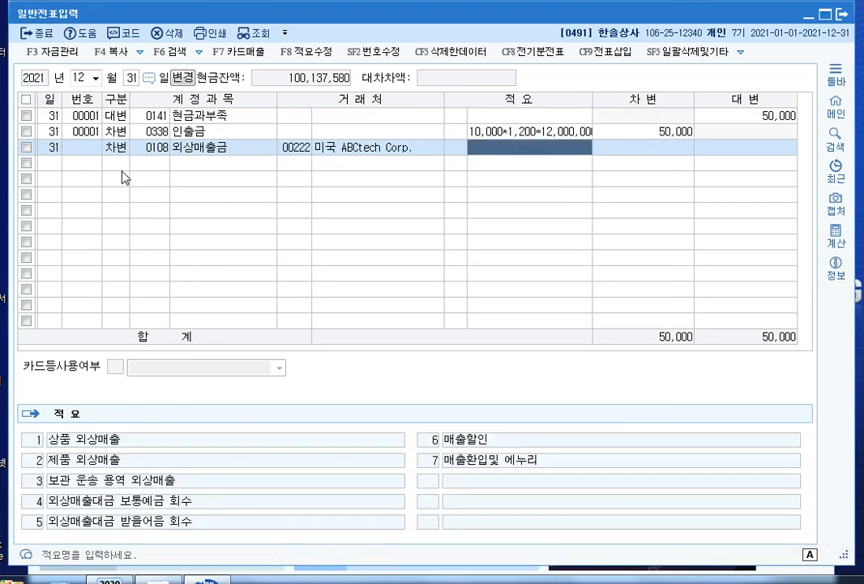
pyautogui.press('Return')
pyautogui.write('5000000')
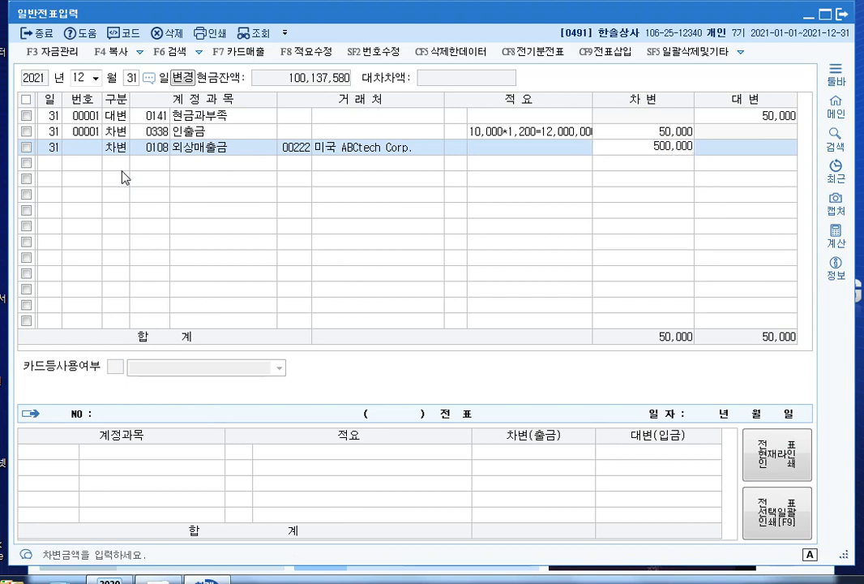
pyautogui.press('Return')
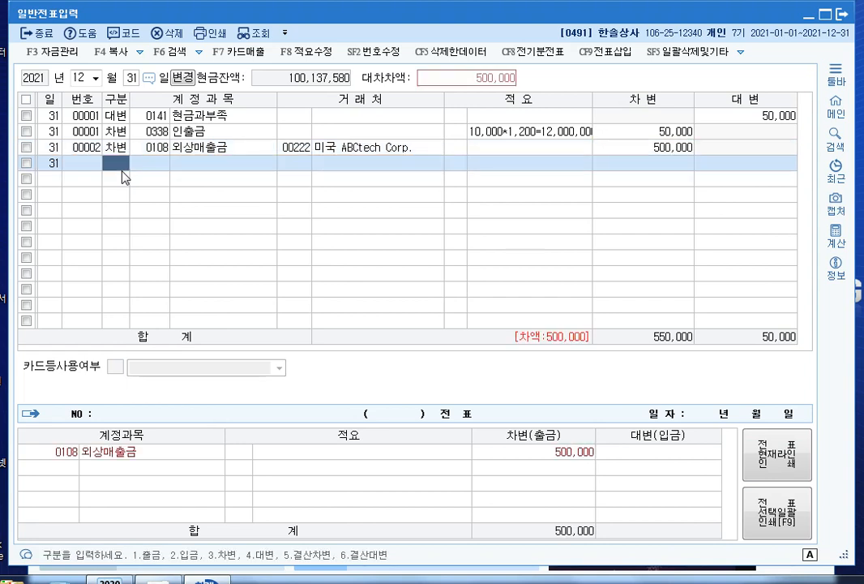
# Step: Add a credit line for 0910 외화환산이익 of 500,000 without 거래처 or 적요, finding the account by searching "외화"
pyautogui.write('4')
pyautogui.press('Hangul')
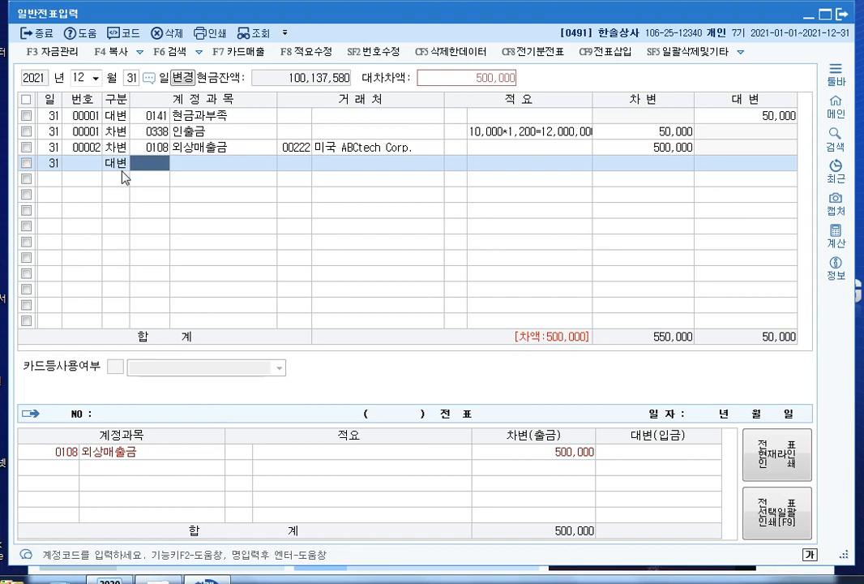
pyautogui.write('외화')
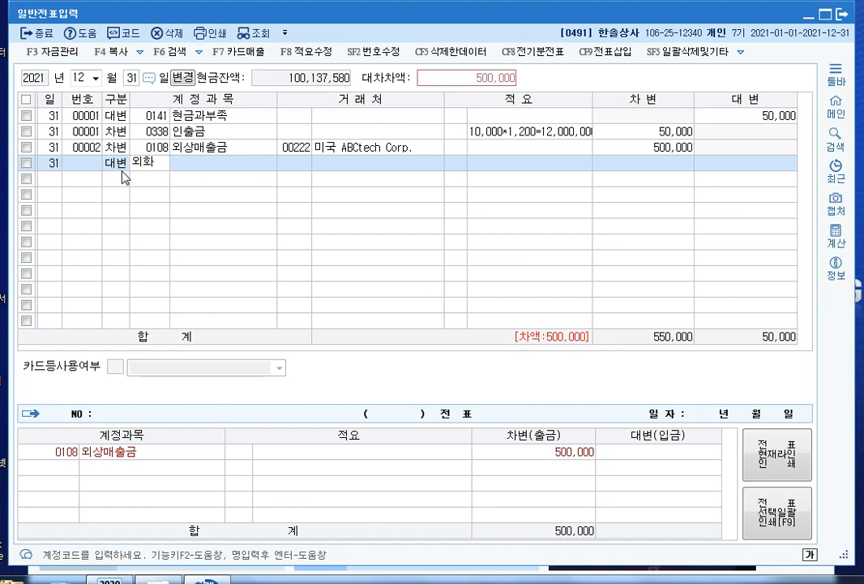
pyautogui.press('Return')
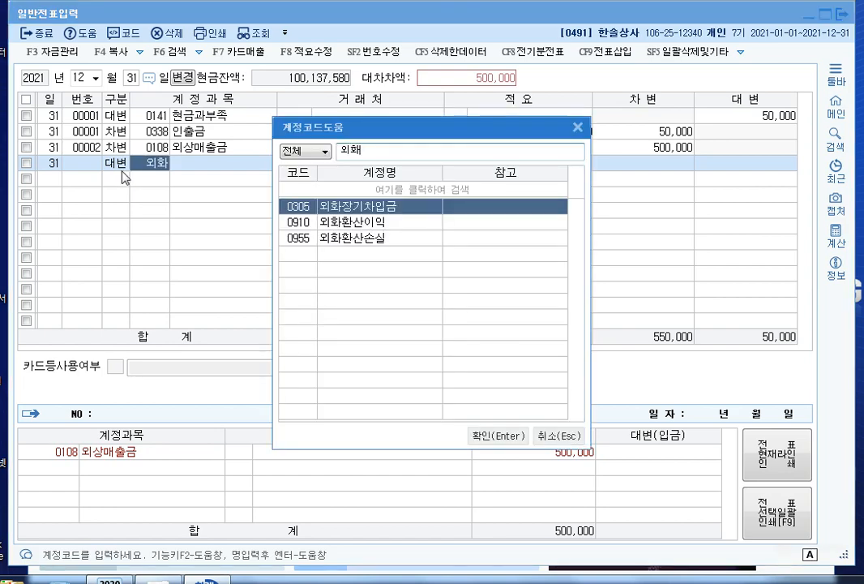
pyautogui.press('Down')
pyautogui.press('Return')
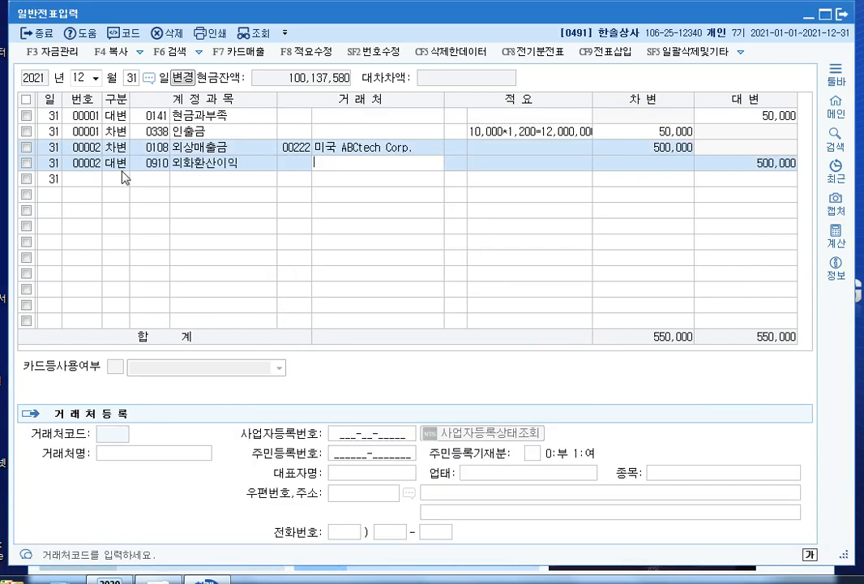
pyautogui.press('Return')
pyautogui.press('Return')
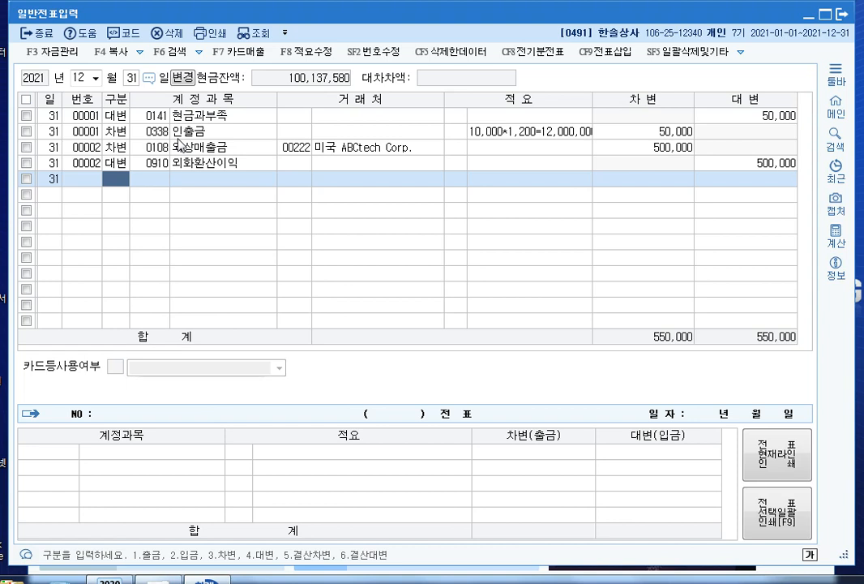
# Step: Enter "기간미경과-기간이지나가지 않았다" as the 적요 of the 외화환산이익 line
pyautogui.click(476, 165)
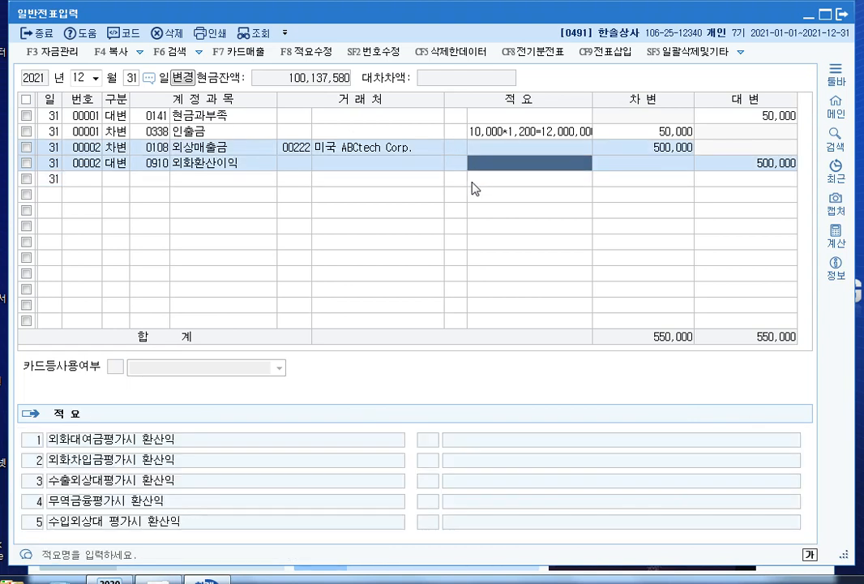
pyautogui.write('기간')
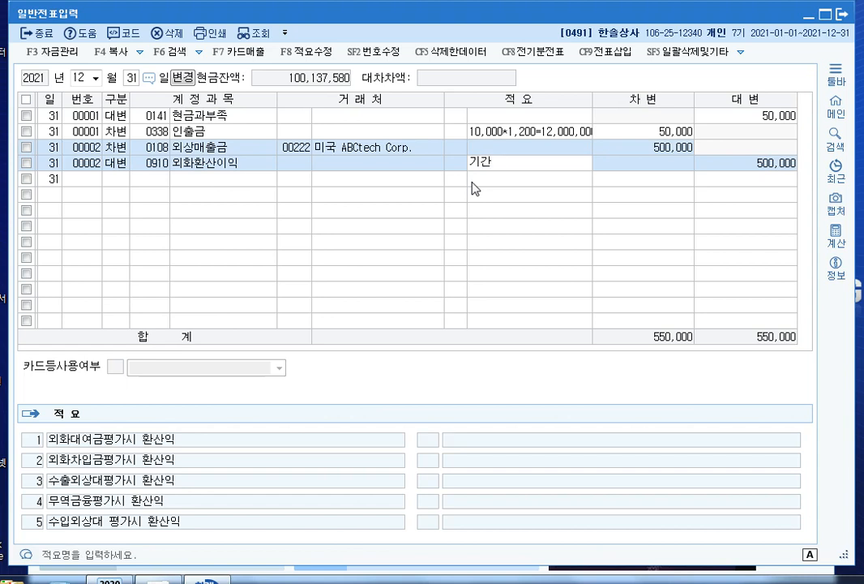
pyautogui.write('미경과-기간임')
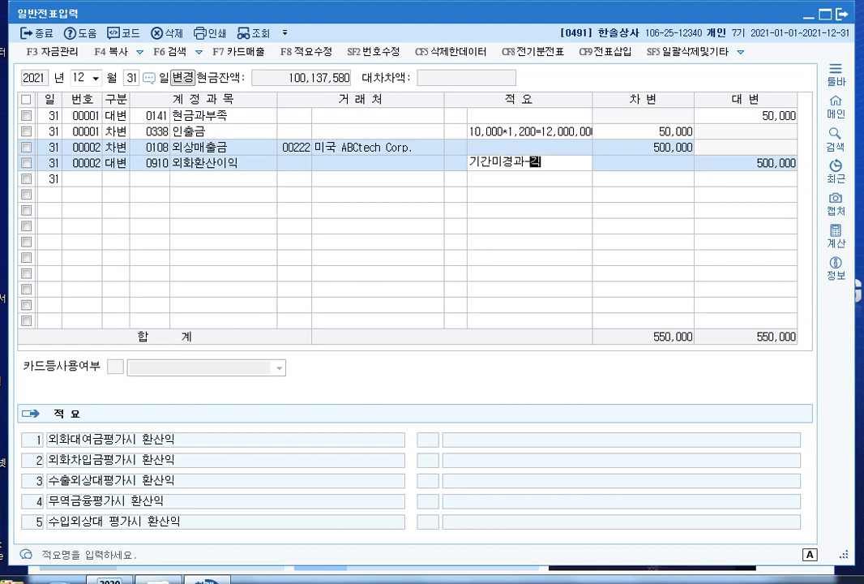
pyautogui.write('지나')
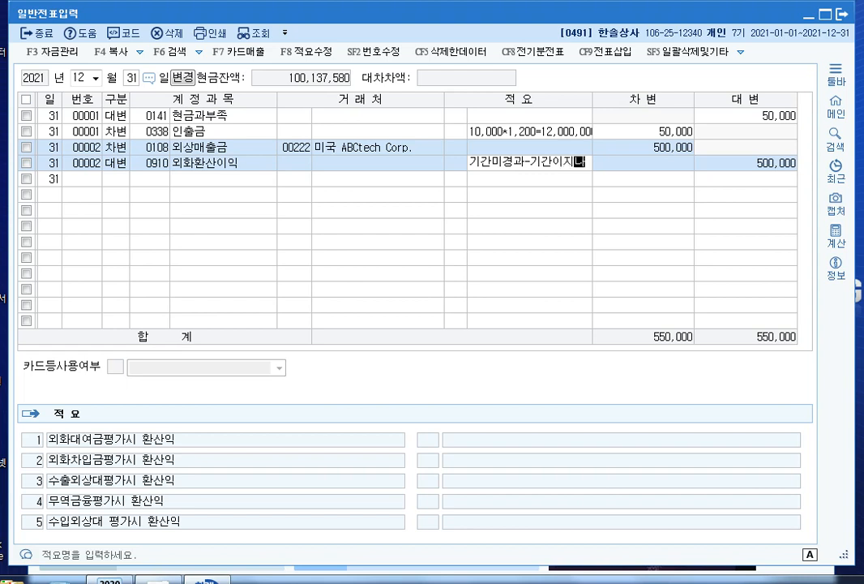
pyautogui.write('가지 않았다')
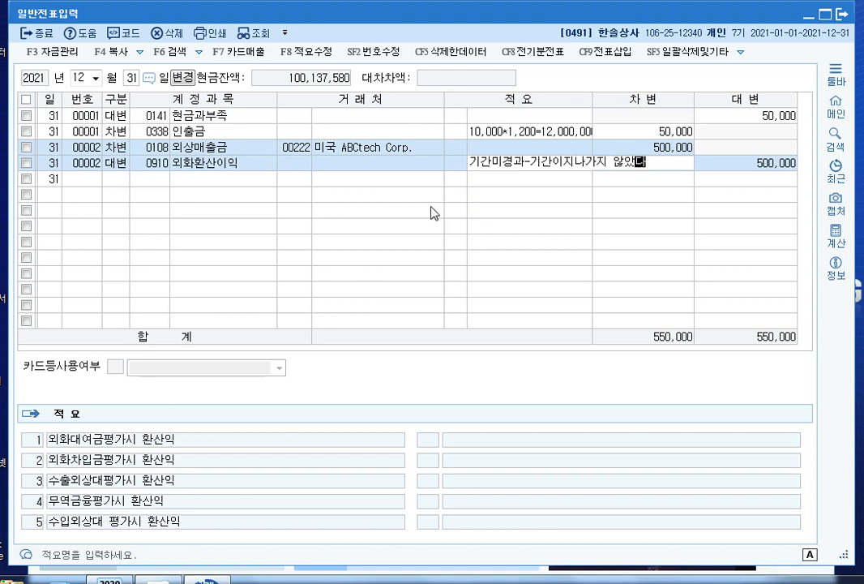
# Step: Add a December 31 debit line for 0133 선급비용 of 200,000 without 거래처 or 적요, finding the account by searching "선급"
pyautogui.click(120, 180)
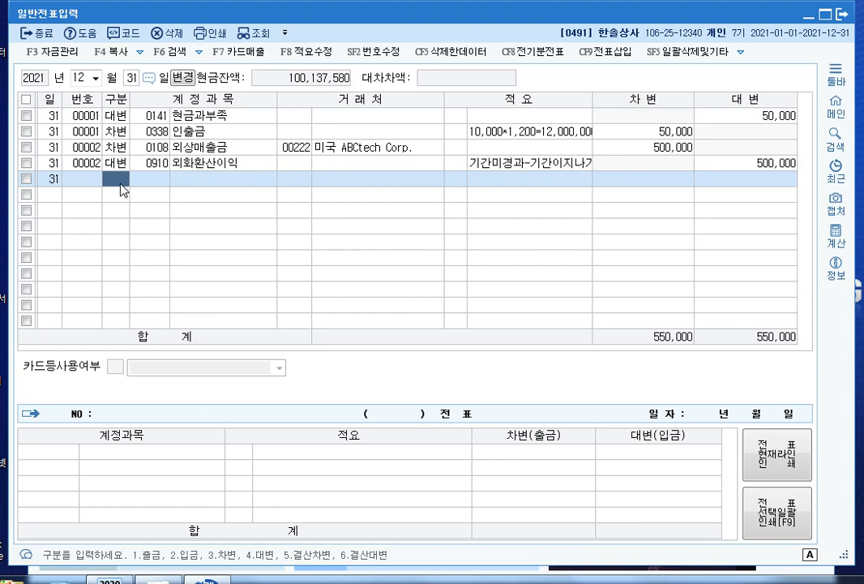
pyautogui.write('3')
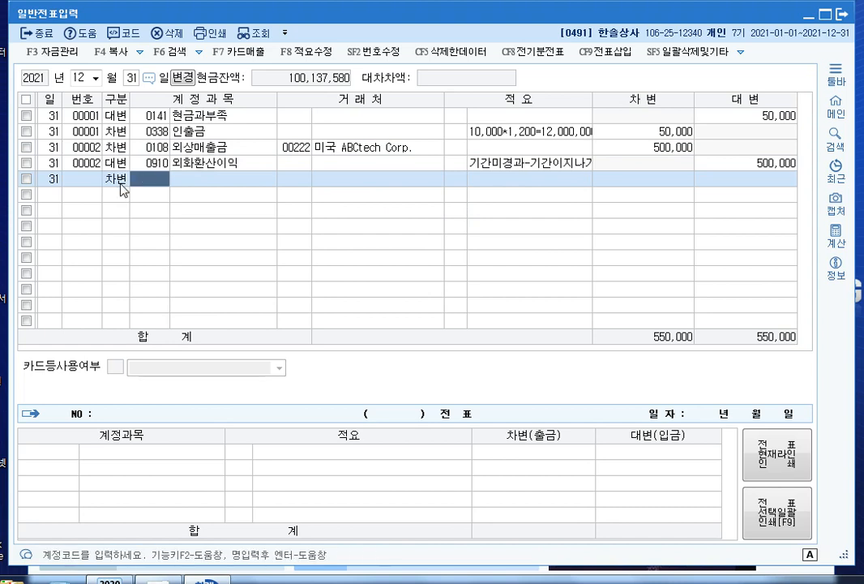
pyautogui.write('선급')
pyautogui.press('Return')
pyautogui.press('Down')
pyautogui.press('Down')
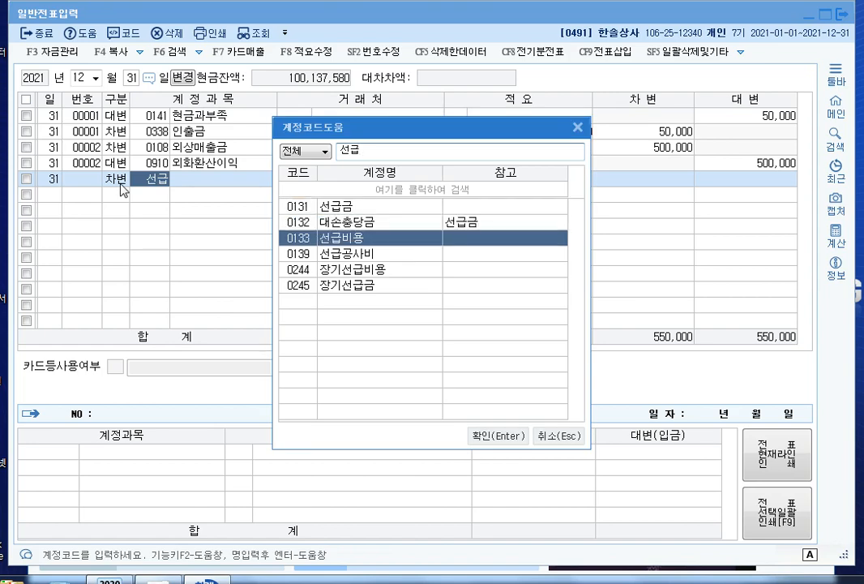
pyautogui.press('Return')
pyautogui.press('Return')
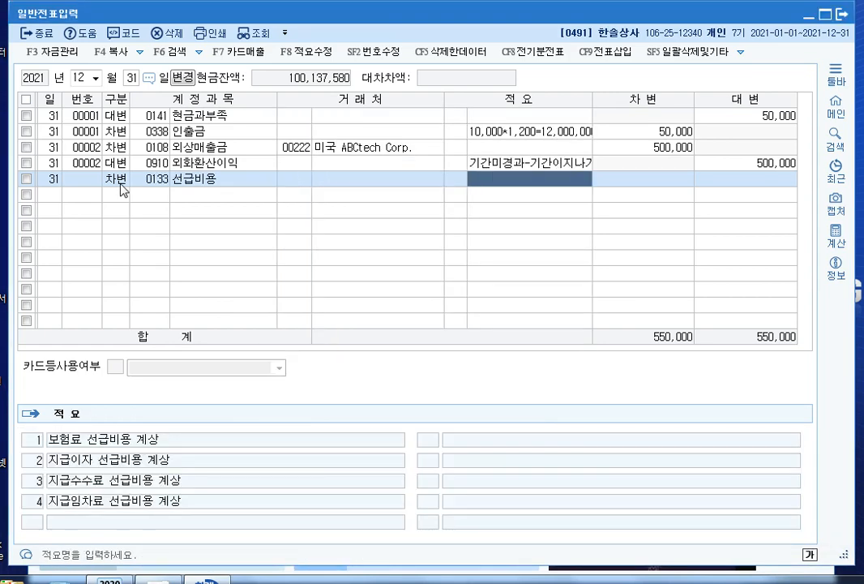
pyautogui.press('Return')
pyautogui.write('2000000')
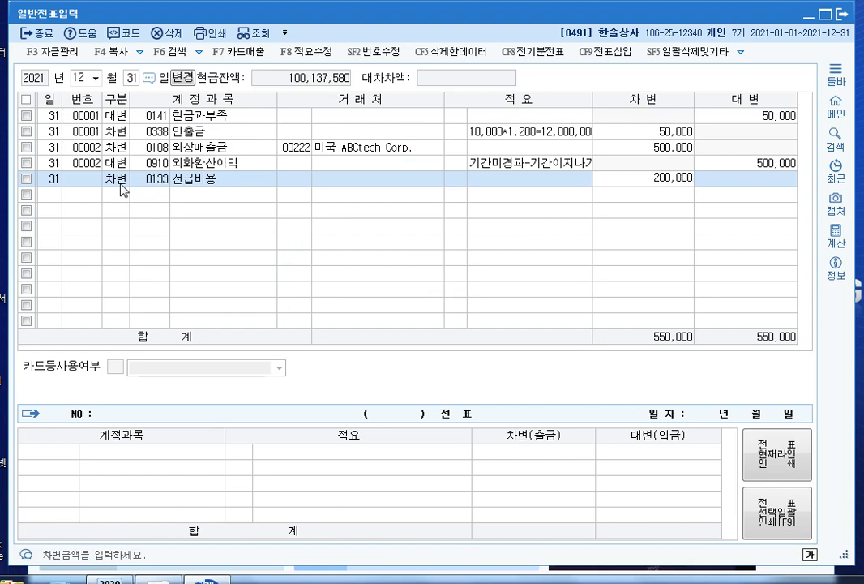
pyautogui.press('Return')
# Step: Add a credit line for 0821 보험료 of 200,000 without 거래처 or 적요, and select its credit amount
pyautogui.write('4')
pyautogui.press('Return')
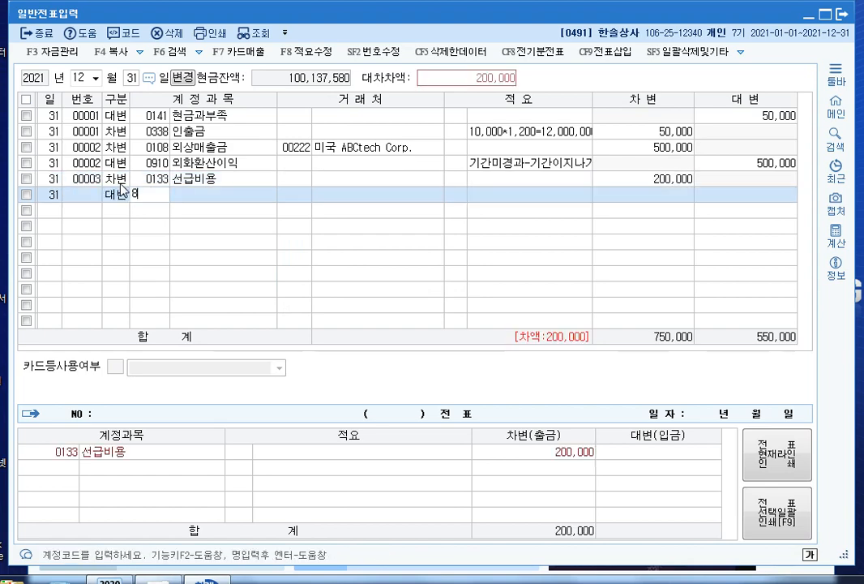
pyautogui.write('821')
pyautogui.press('Return')
pyautogui.press('Return')
pyautogui.press('Return')
pyautogui.press('Return')
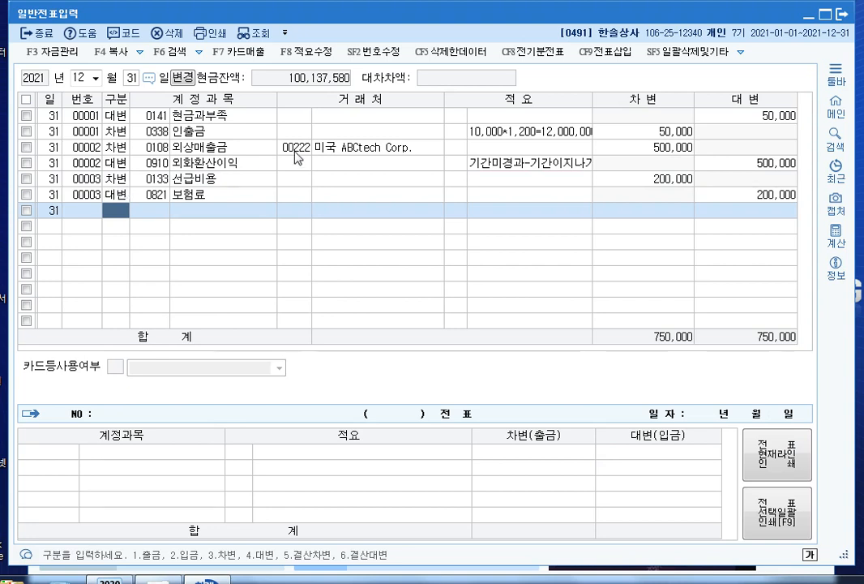
pyautogui.click(722, 198)
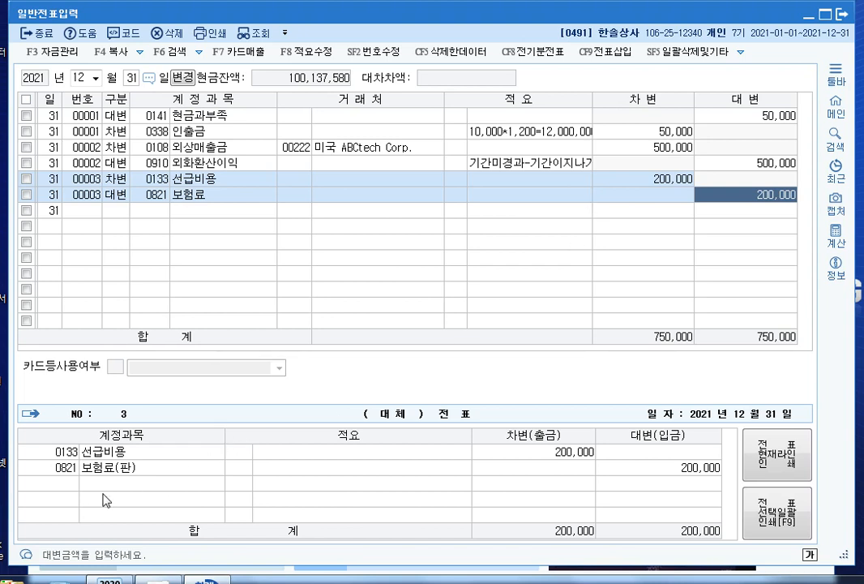
# Step: Switch to the Windows calculator and compute (20,000,000 − 4,000,000) ÷ 5, then put the calculator away
pyautogui.press('super')
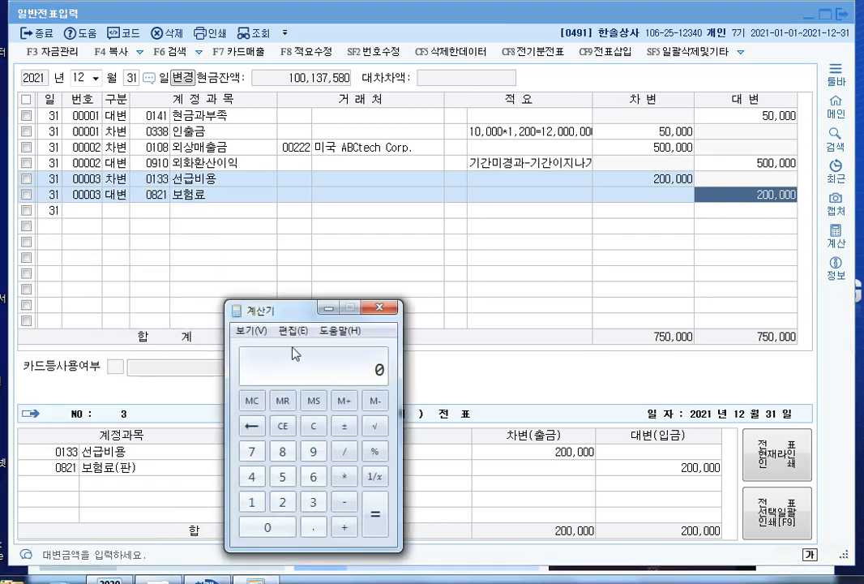
pyautogui.moveTo(301, 311); pyautogui.dragTo(430, 210)
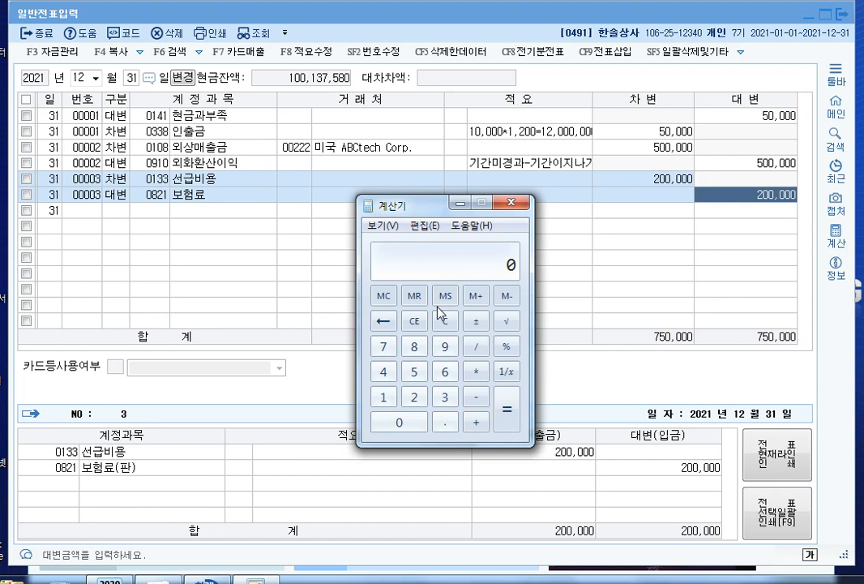
pyautogui.write('20000000')
pyautogui.press('-')
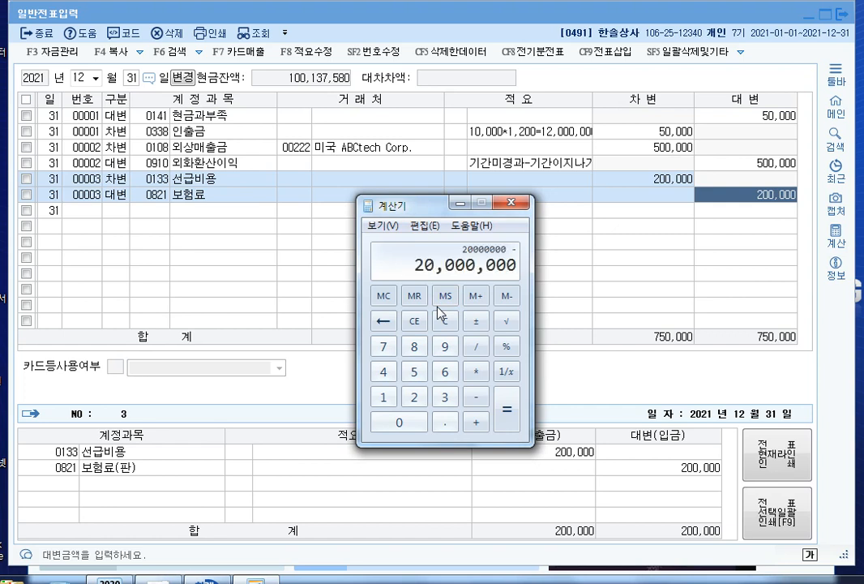
pyautogui.write('4')
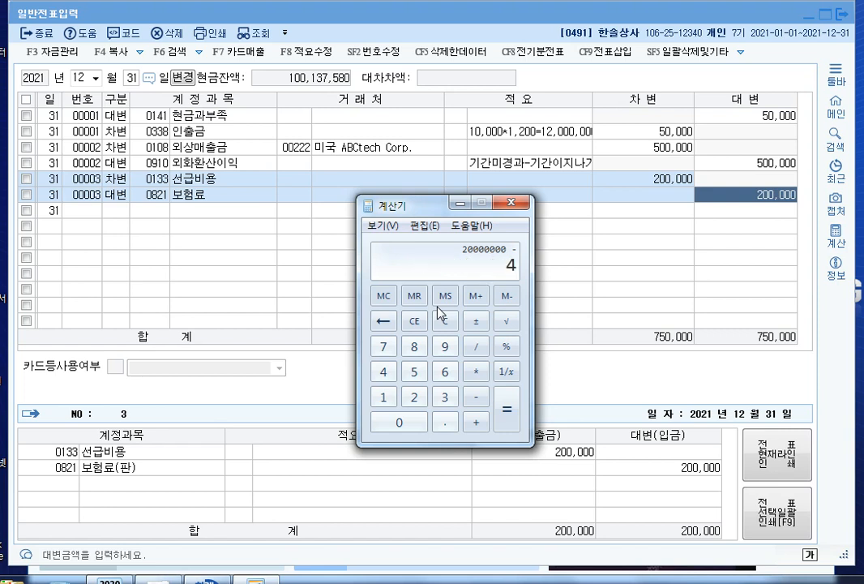
pyautogui.write('0000000,000')
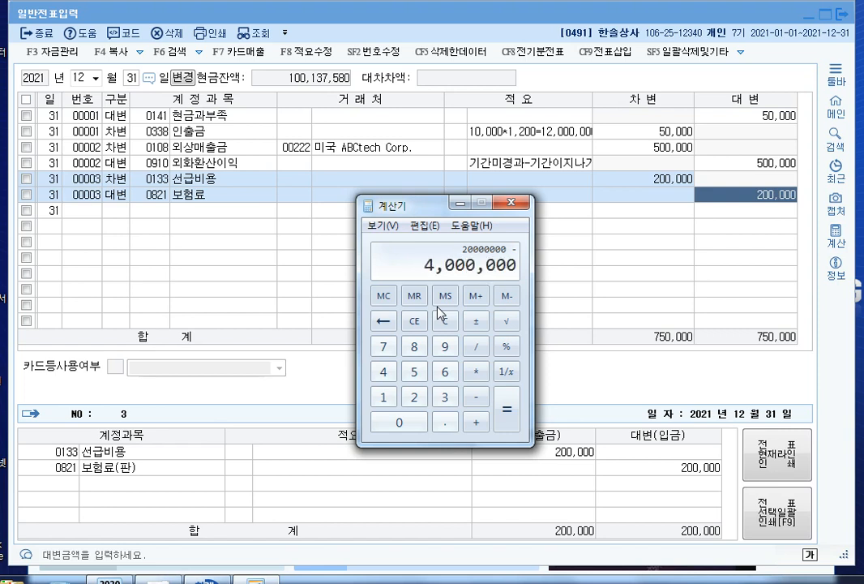
pyautogui.press('Return')
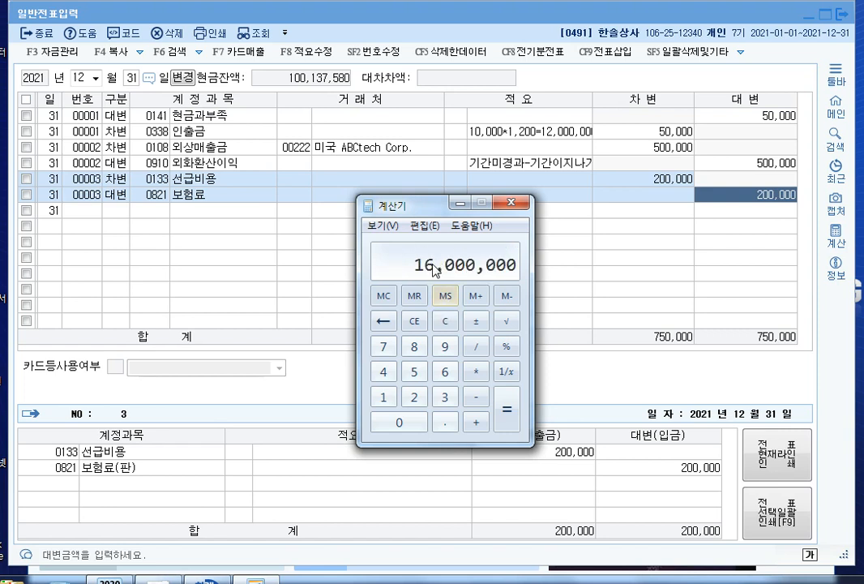
pyautogui.click(479, 356)
pyautogui.write('5')
pyautogui.press('Return')
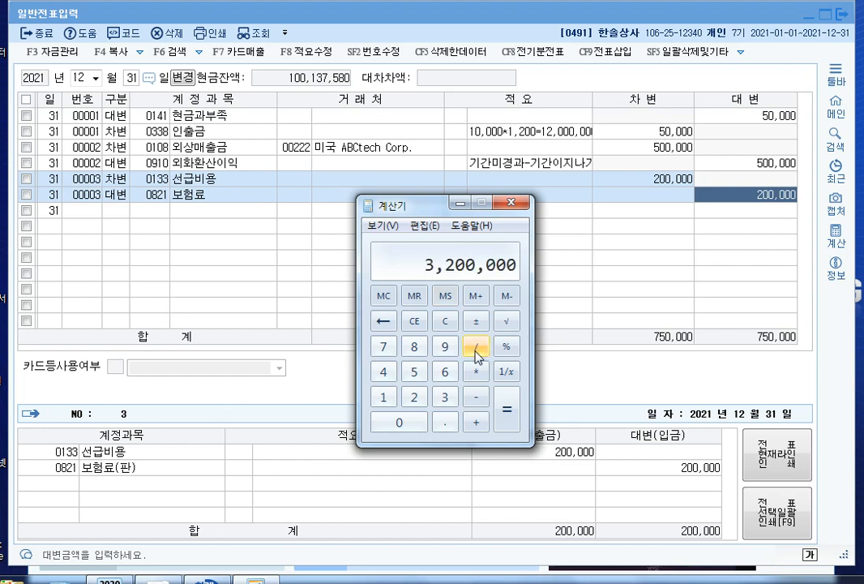
pyautogui.click(463, 204)
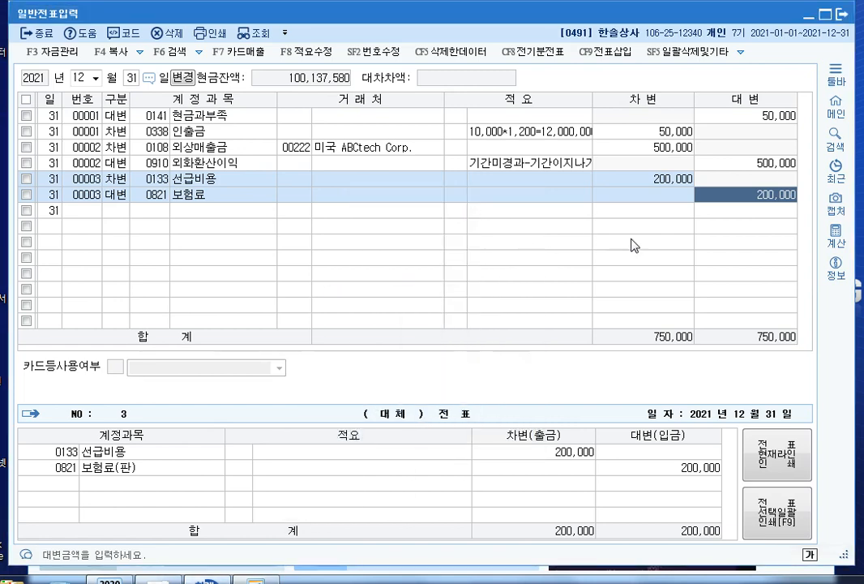
# Step: Leave 일반전표입력 and open 결산자료입력 for the period January to December 2021
pyautogui.press('Escape')
pyautogui.press('Escape')
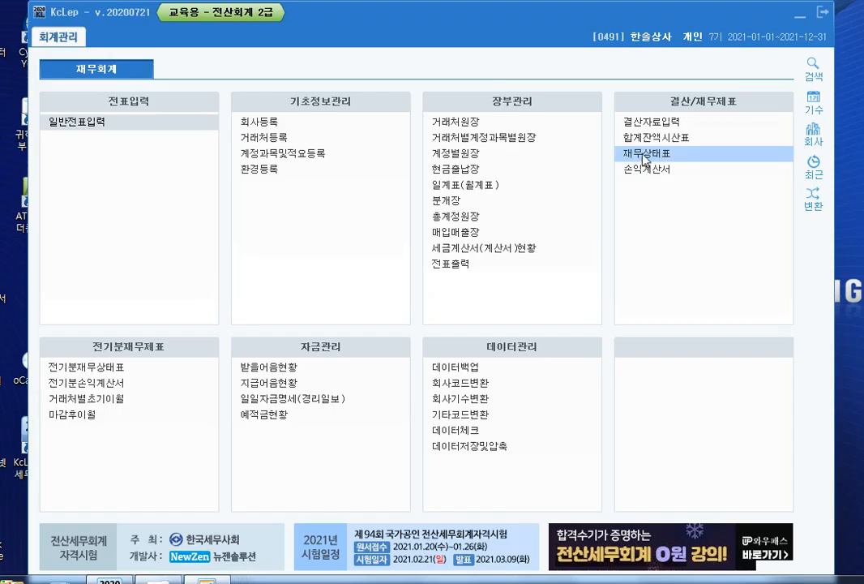
pyautogui.press('Right')
pyautogui.press('Right')
pyautogui.press('Right')
pyautogui.press('Return')
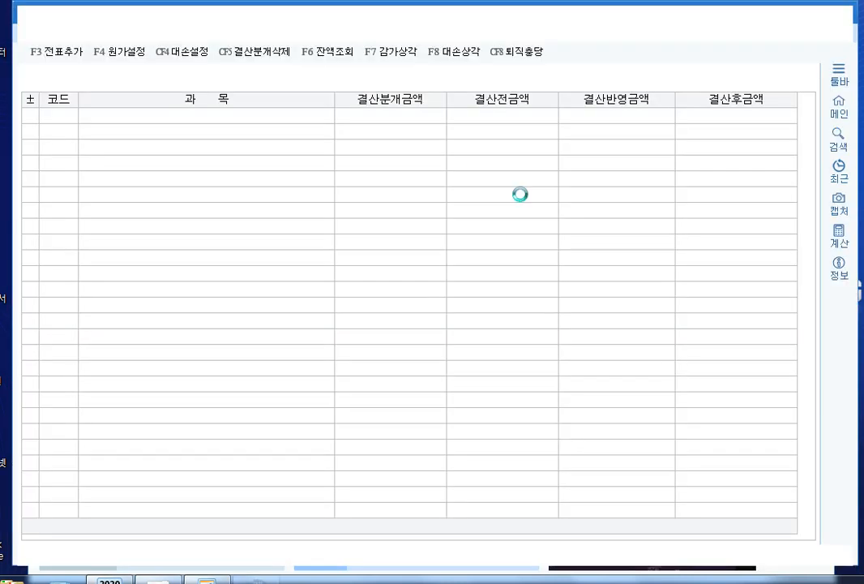
pyautogui.write('0112')
pyautogui.press('Return')
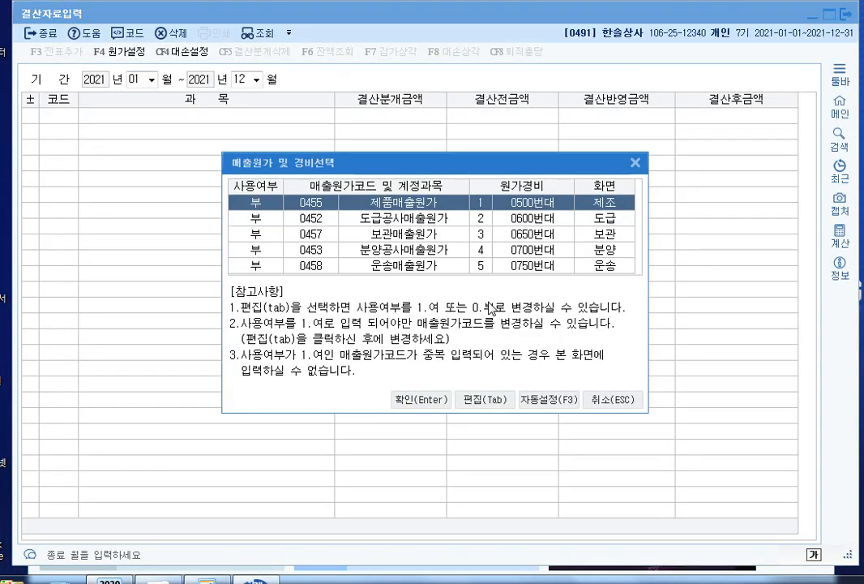
# Step: Dismiss the 매출원가 및 경비선택 settings, load the closing data, and enter 3,200,000 as 차량운반구 depreciation in 결산반영금액
pyautogui.press('Escape')
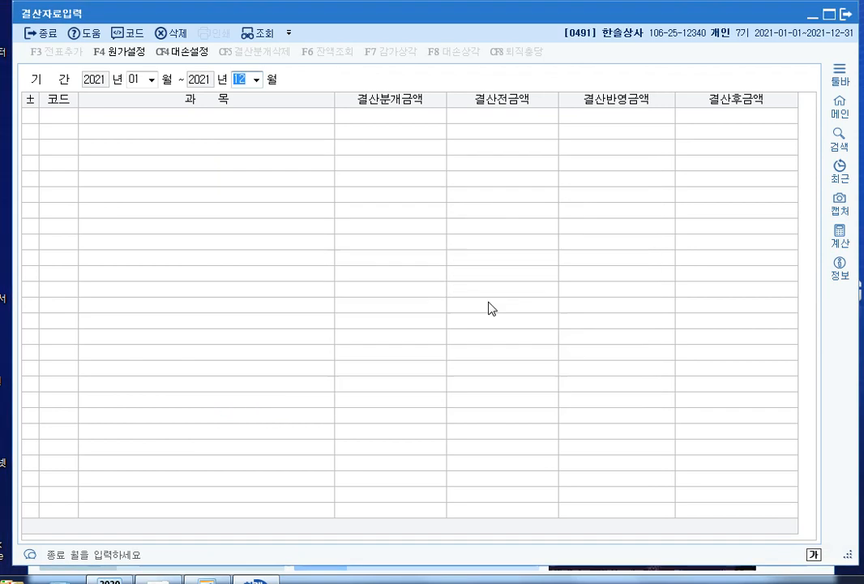
pyautogui.press('Return')
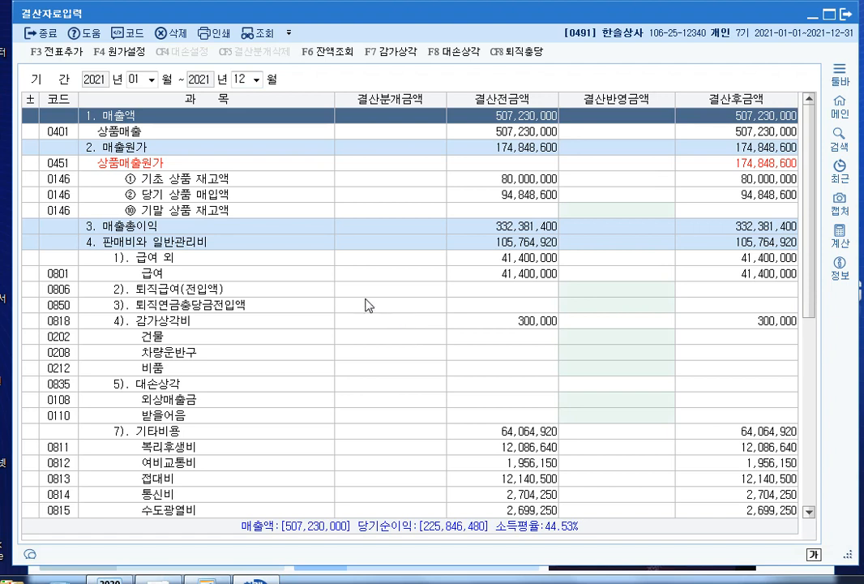
pyautogui.click(168, 243)
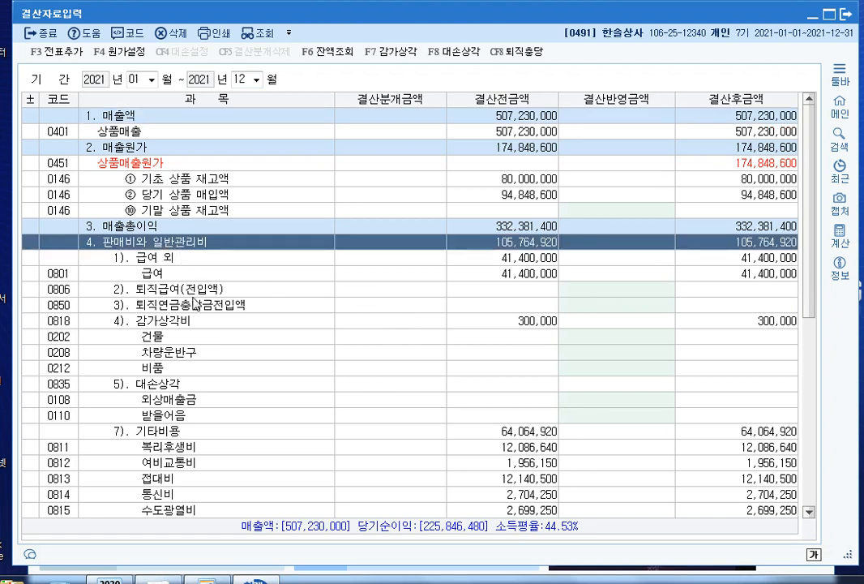
pyautogui.click(504, 352)
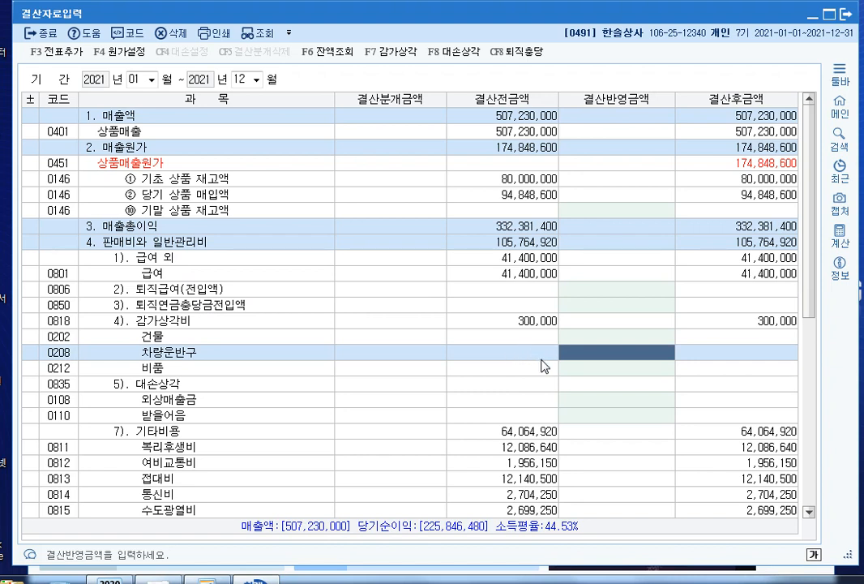
pyautogui.write('3200000')
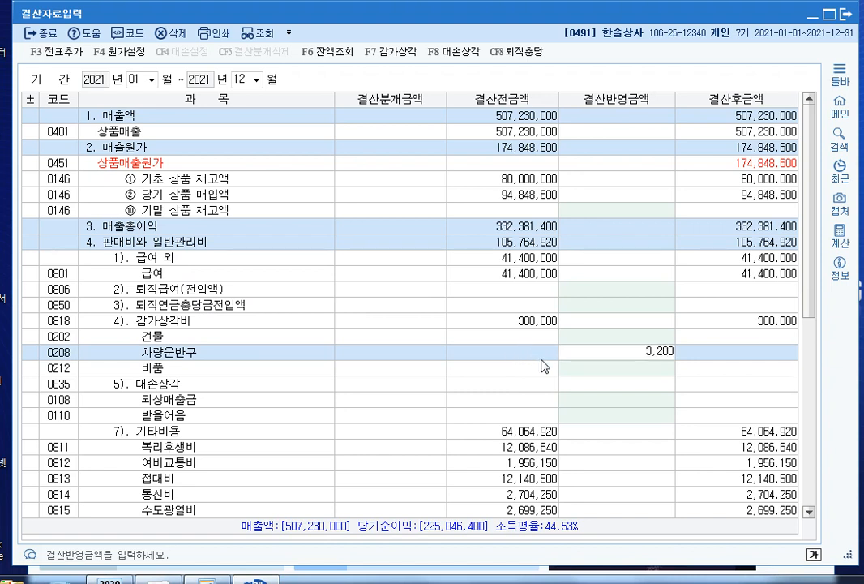
pyautogui.press('Return')
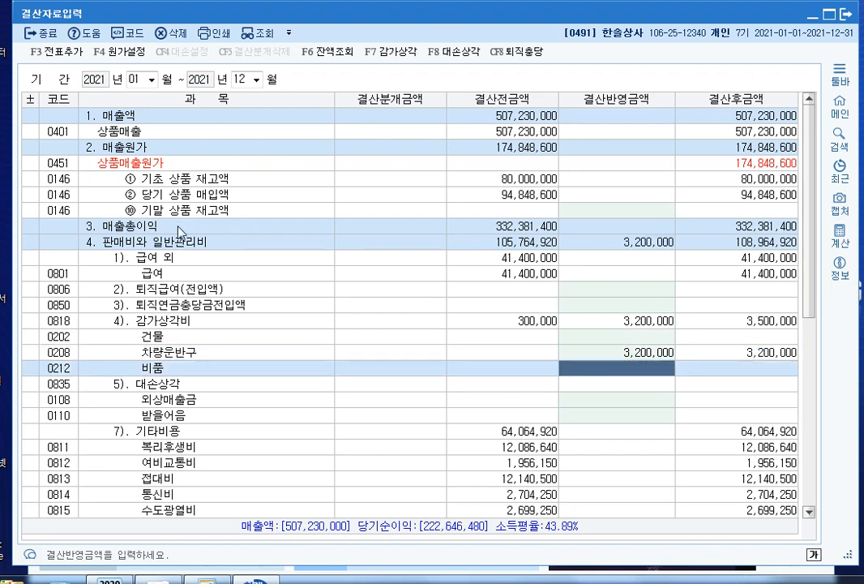
# Step: Add the closing entries to 일반전표 with 전표추가, and leave 결산자료입력
pyautogui.click(66, 54)
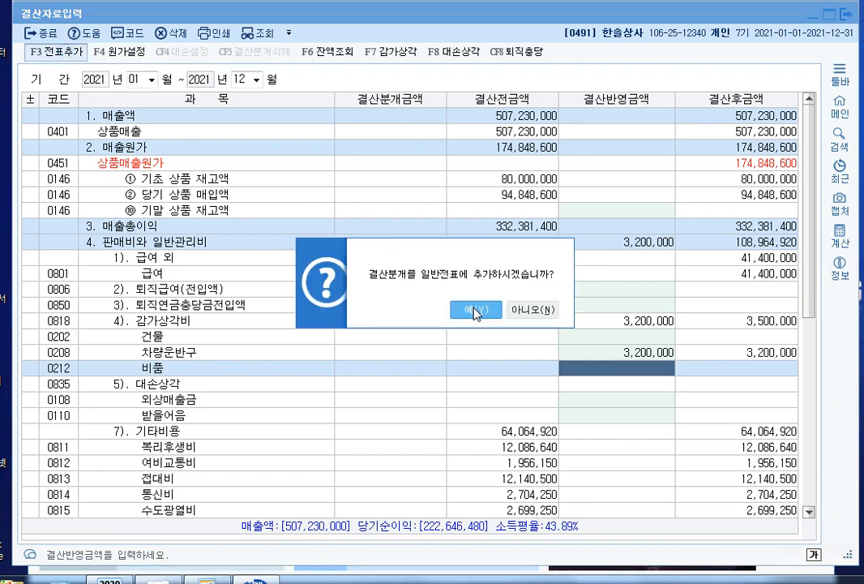
pyautogui.click(477, 309)
pyautogui.press('Escape')
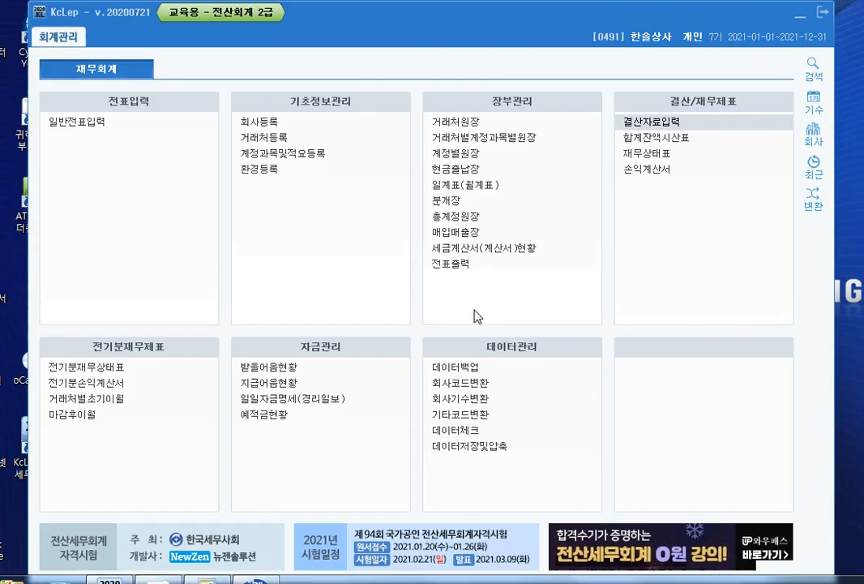
# Step: Open 일반전표입력 to check the automatically added December 31 감가상각비 and 상품매출원가 closing vouchers, and close it
pyautogui.click(99, 126)
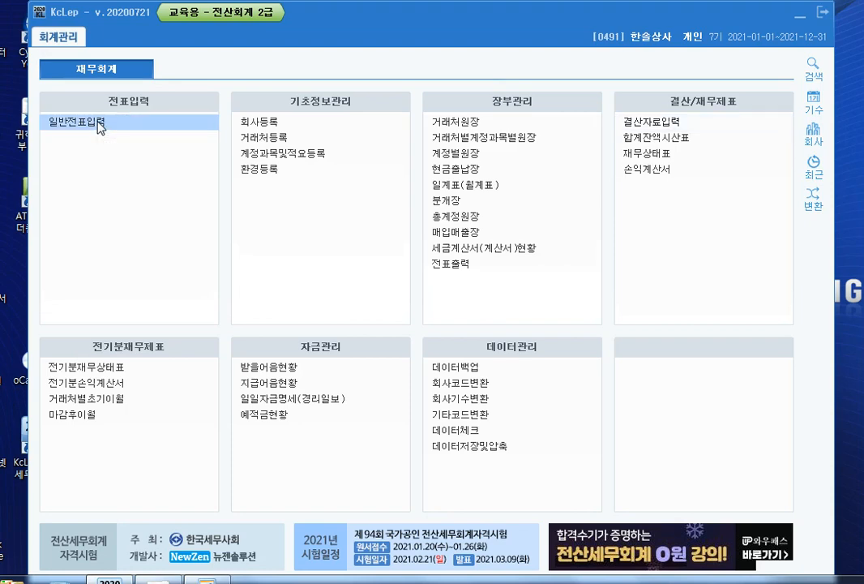
pyautogui.click(98, 123)
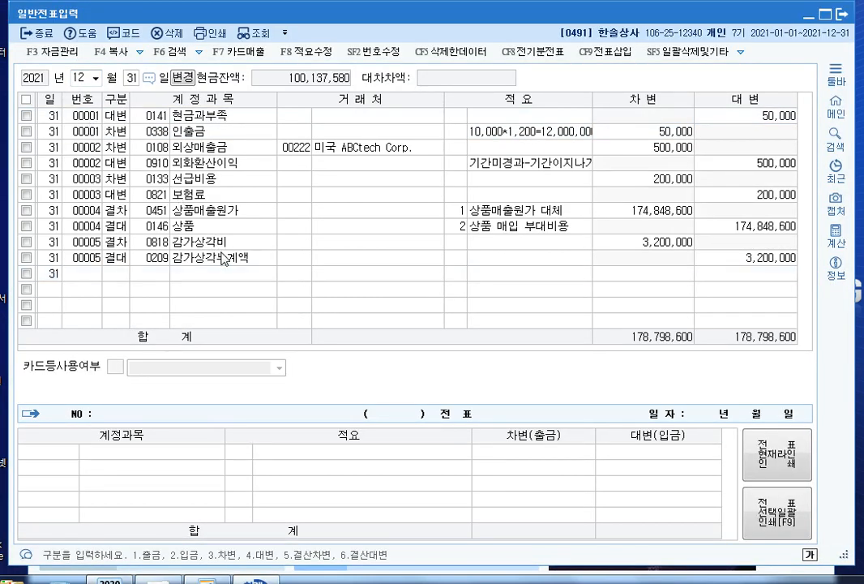
pyautogui.click(256, 257)
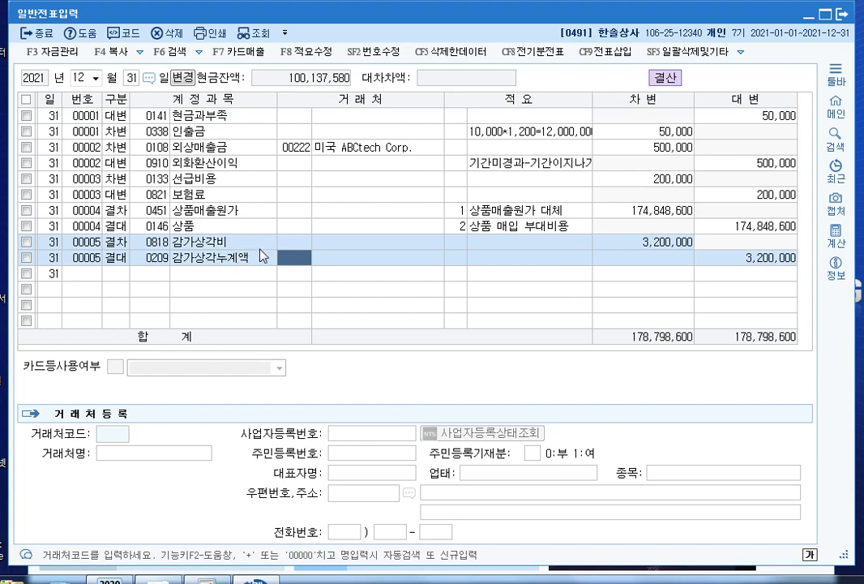
pyautogui.click(247, 226)
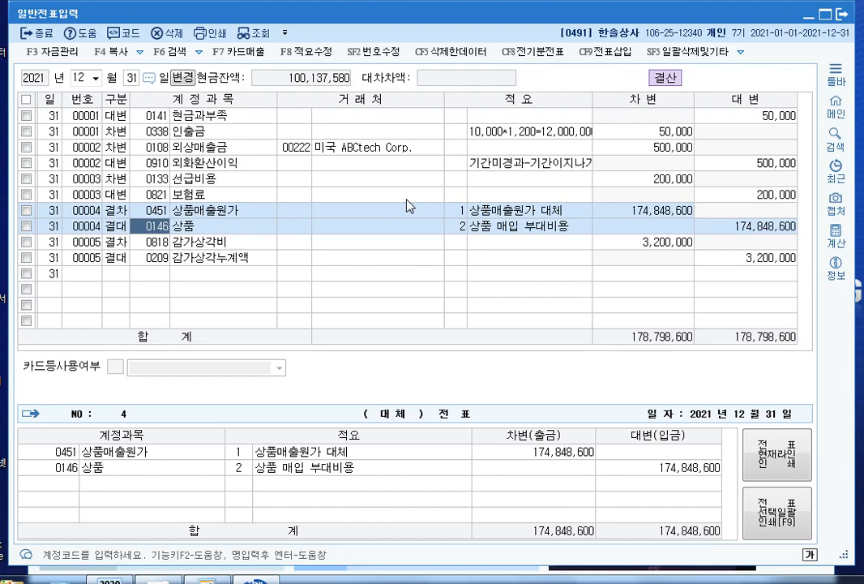
pyautogui.press('Escape')
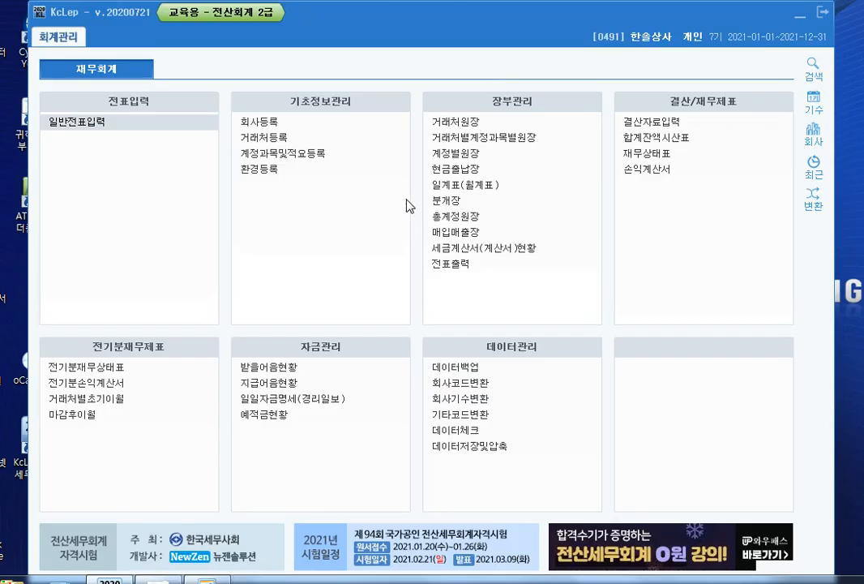
# Step: Look up the 재무상태표 as of June 2021, examine the 지급어음 balance under 유동부채, and close the statement
pyautogui.click(653, 154)
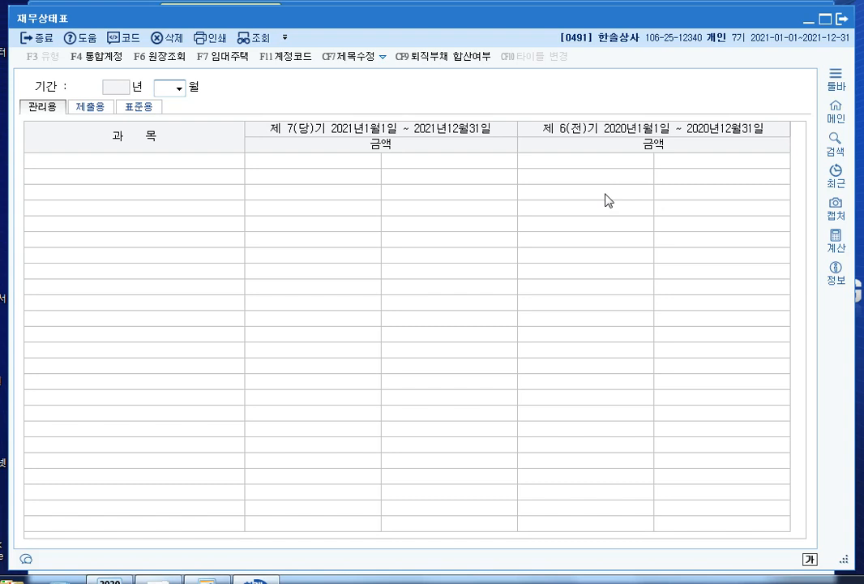
pyautogui.write('06')
pyautogui.press('Return')
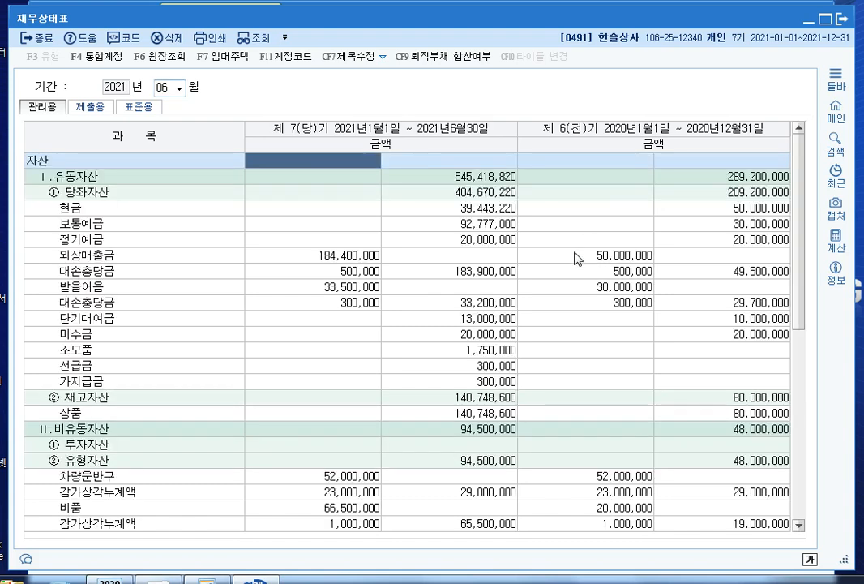
pyautogui.scroll(-2, 432, 366)
pyautogui.scroll(-3, 432, 365)
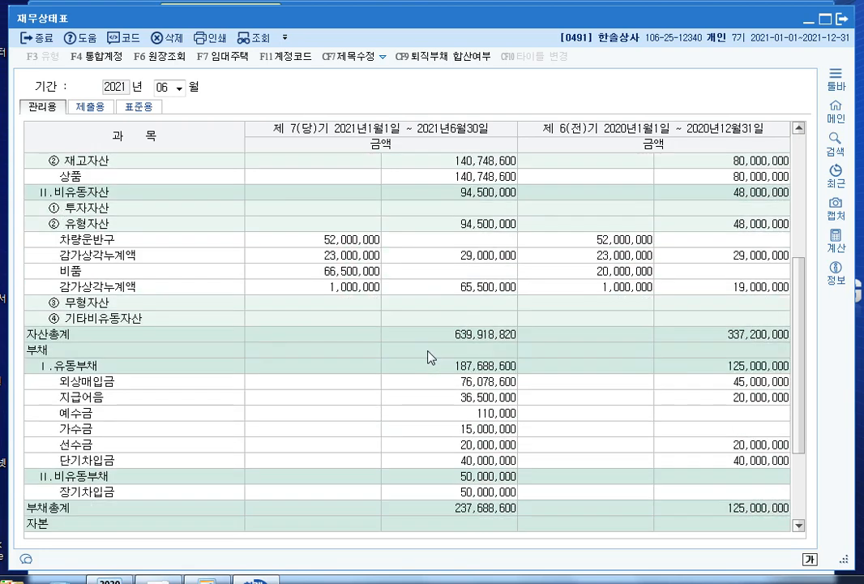
pyautogui.click(442, 397)
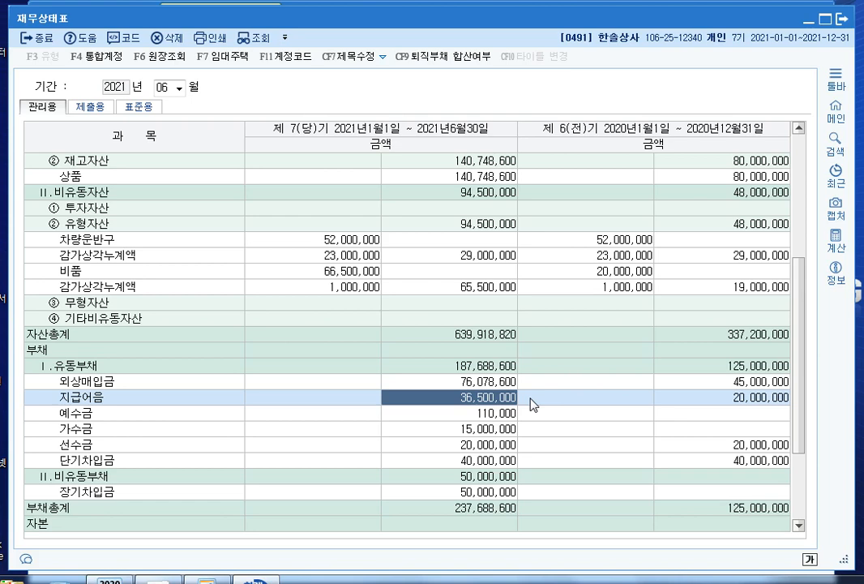
pyautogui.press('Escape')
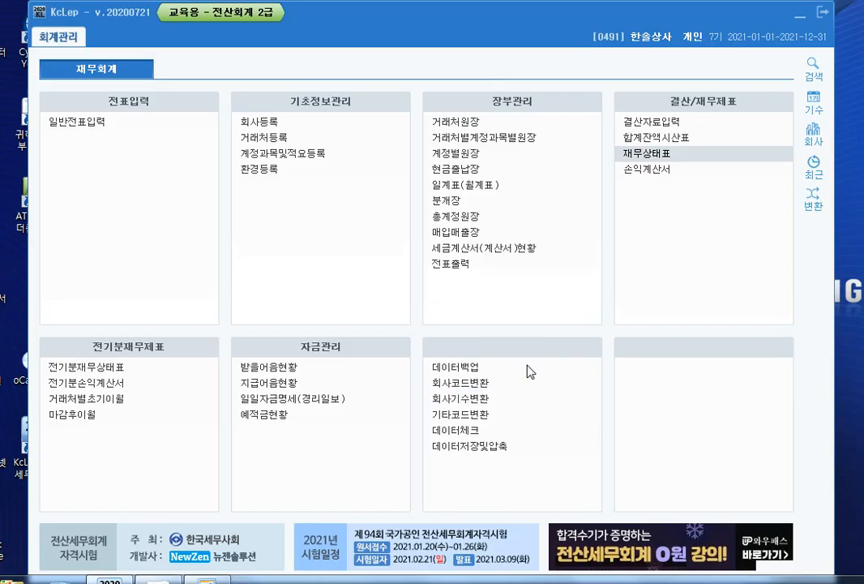
# Step: Look up 0401 상품매출 in the monthly 총계정원장 for January to December 2021, examine the January to March amounts, and close the ledger
pyautogui.click(456, 218)
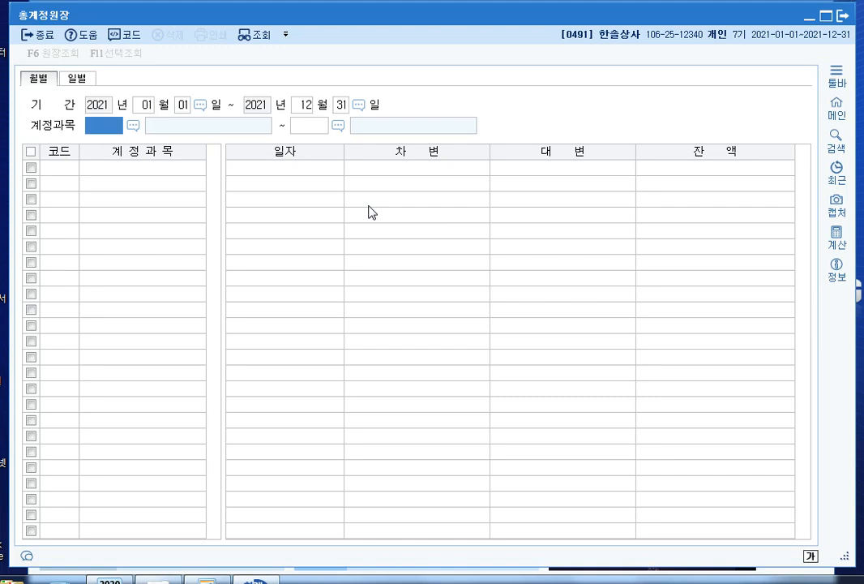
pyautogui.write('0401')
pyautogui.press('Return')
pyautogui.write('0401')
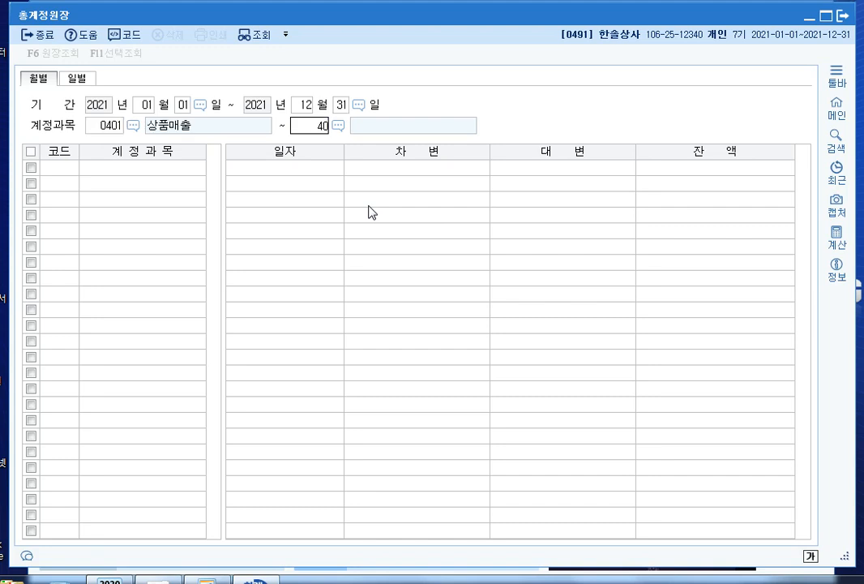
pyautogui.press('Return')
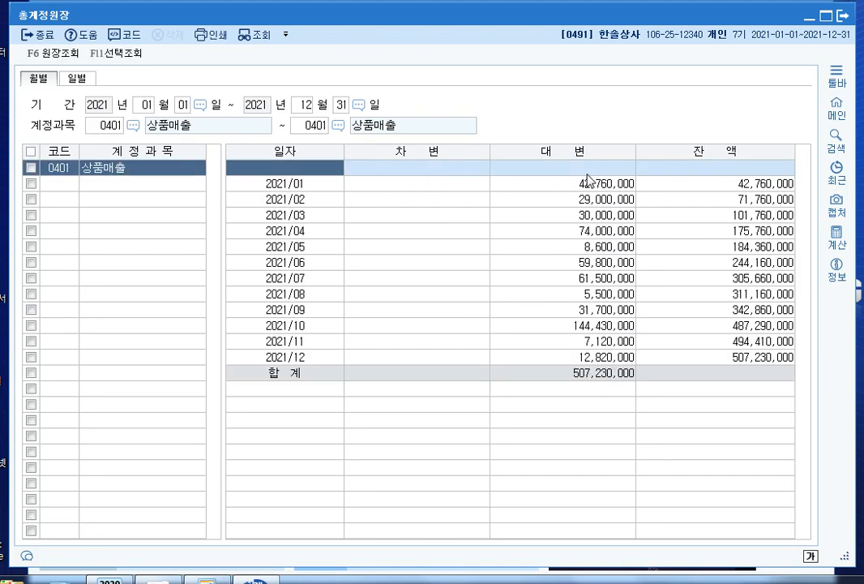
pyautogui.click(586, 186)
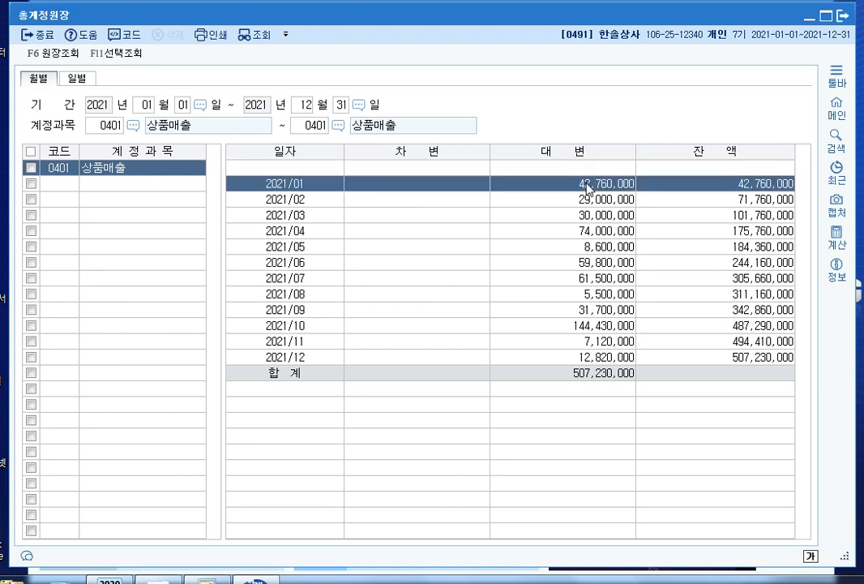
pyautogui.click(586, 199)
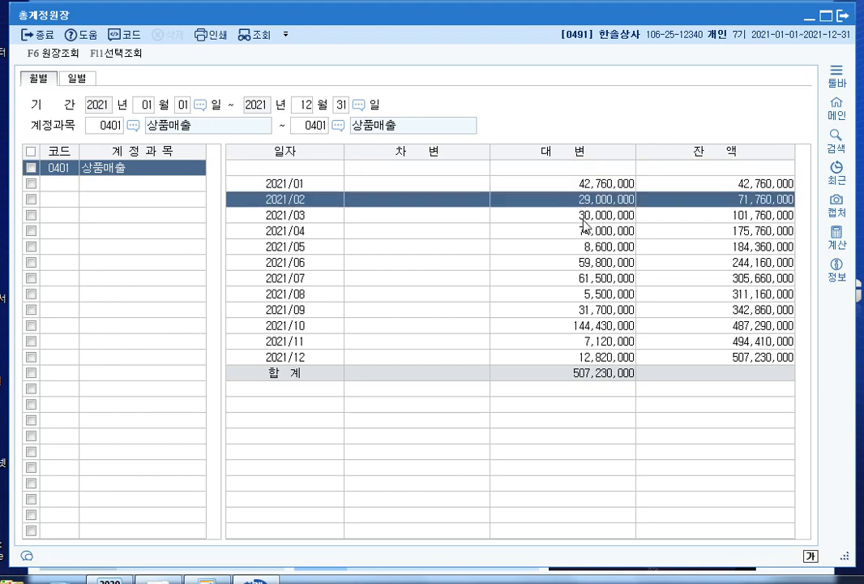
pyautogui.click(583, 217)
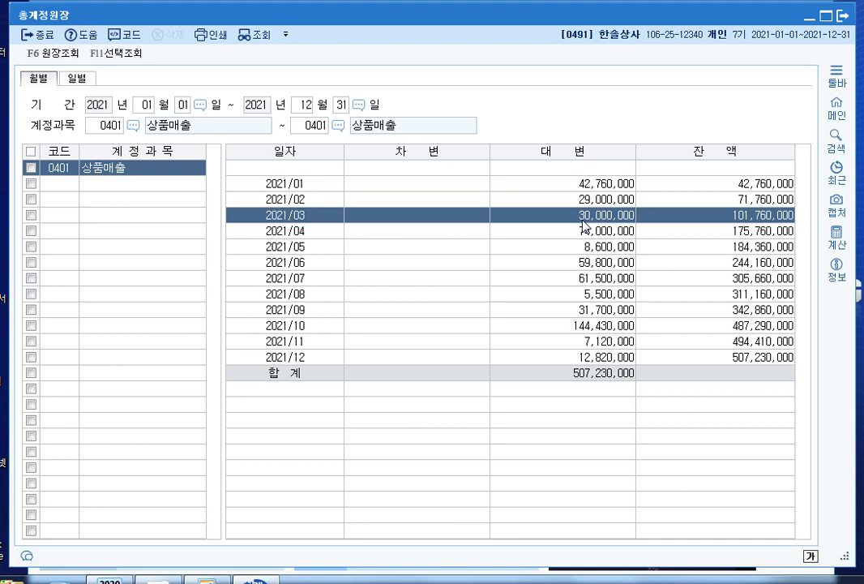
pyautogui.click(600, 185)
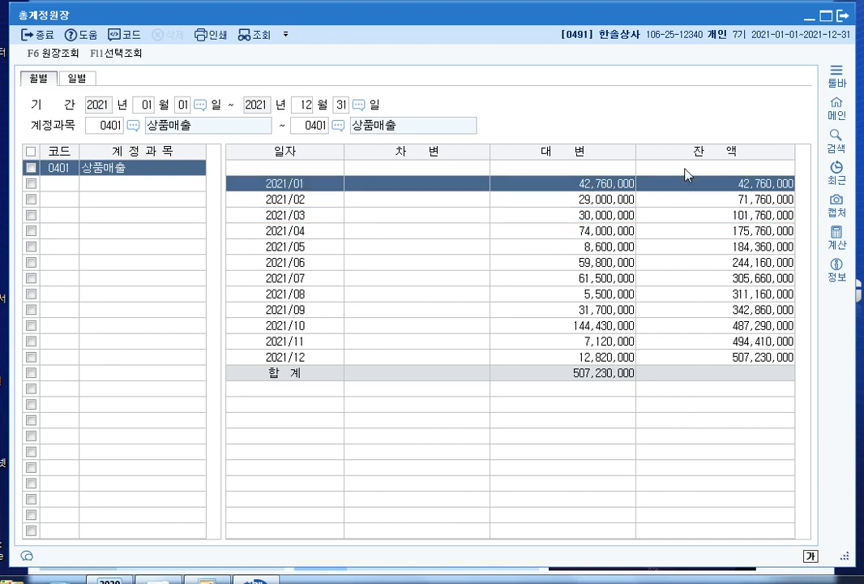
pyautogui.click(608, 200)
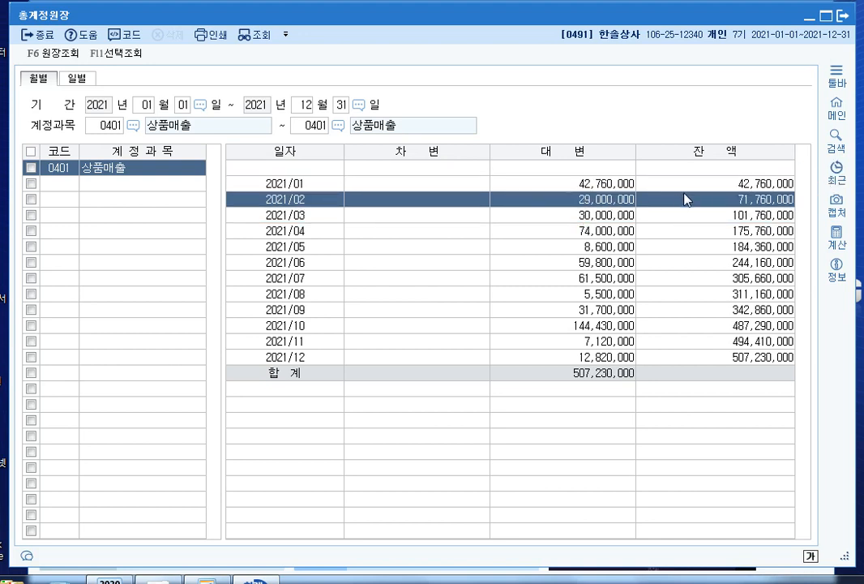
pyautogui.click(616, 215)
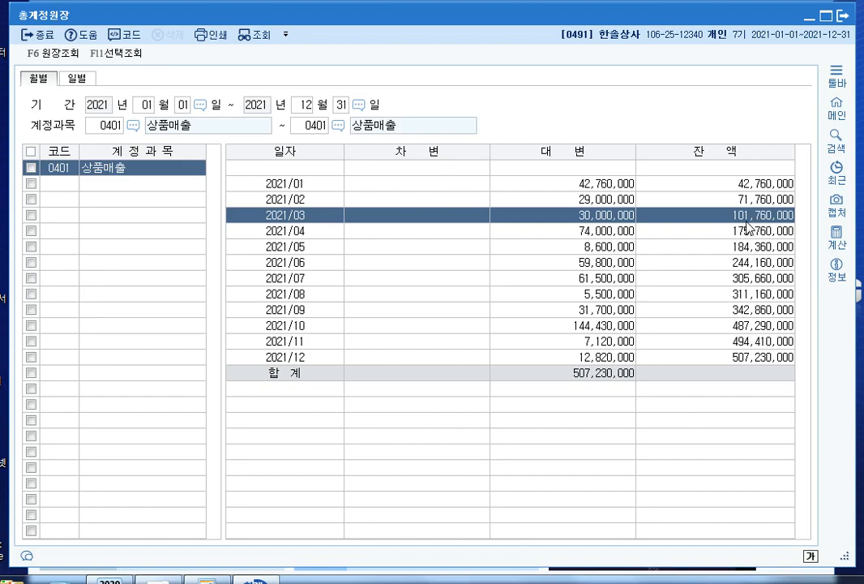
pyautogui.press('Escape')
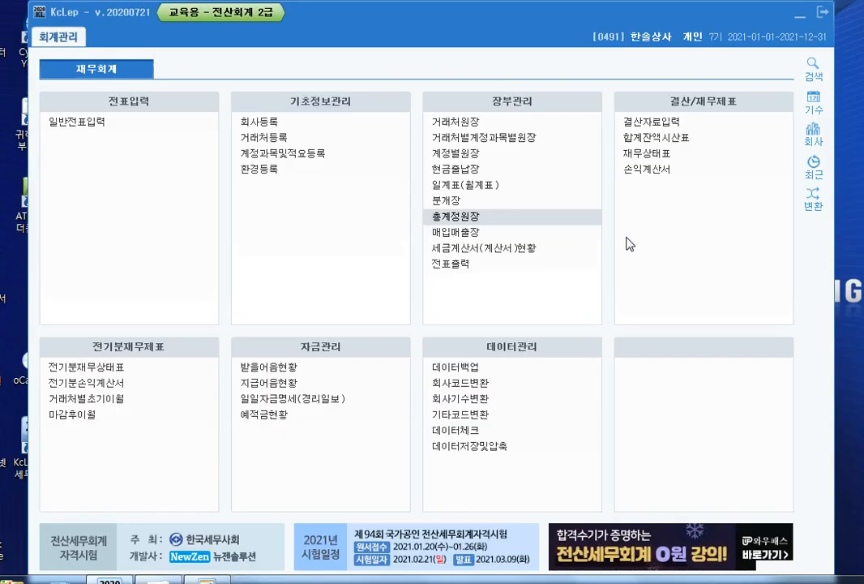
# Step: Look up the 월계표 for January to March 2021, examine the credit total of 상품매출, and close the report
pyautogui.click(493, 185)
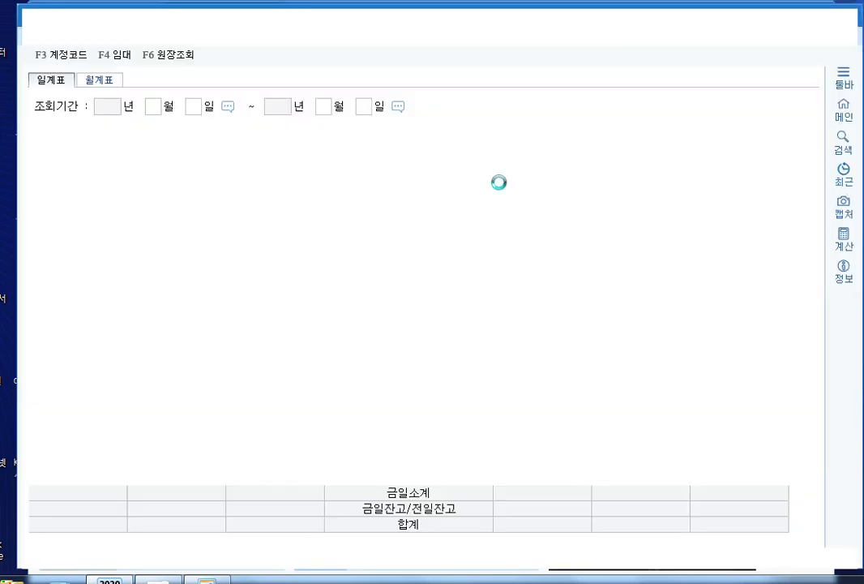
pyautogui.click(91, 81)
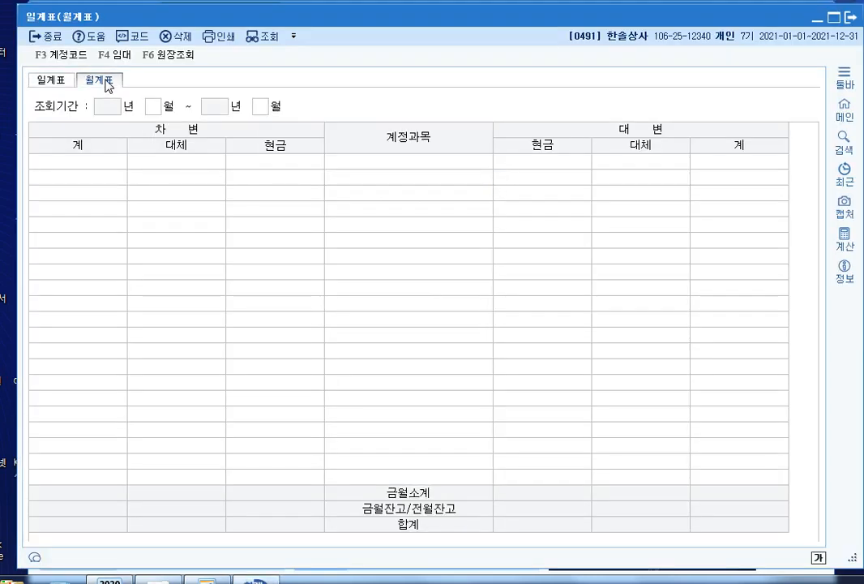
pyautogui.write('01')
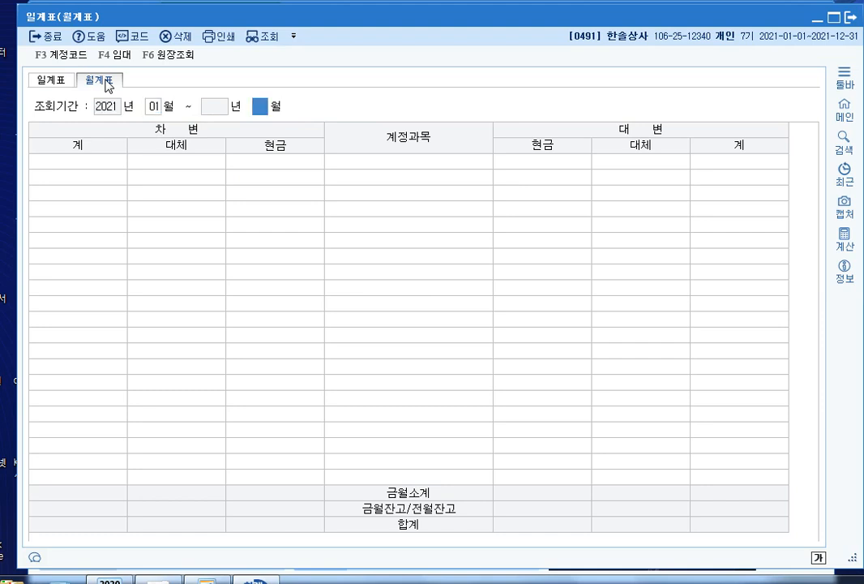
pyautogui.write('03')
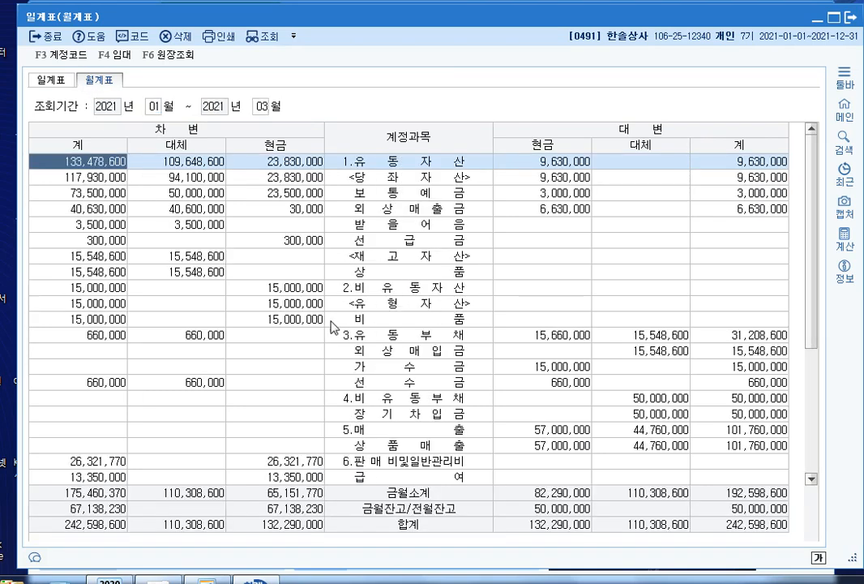
pyautogui.click(738, 447)
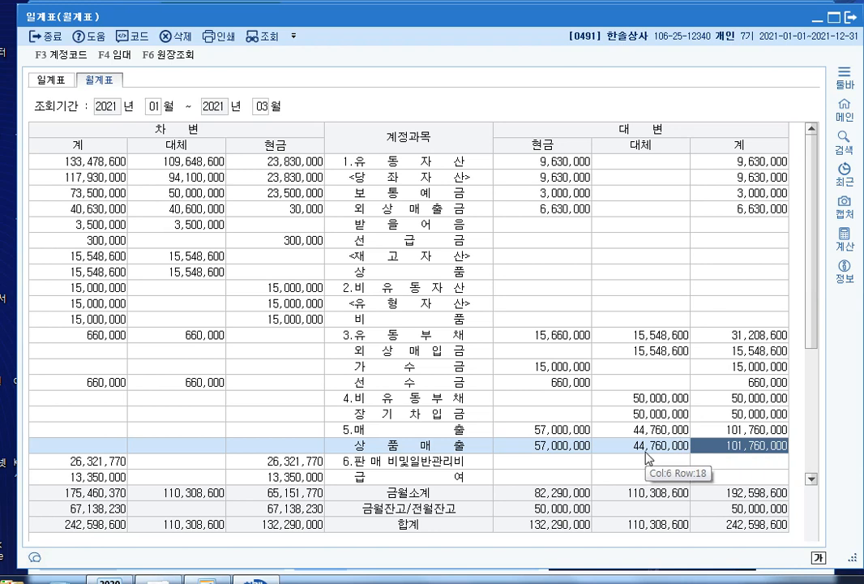
pyautogui.press('Escape')
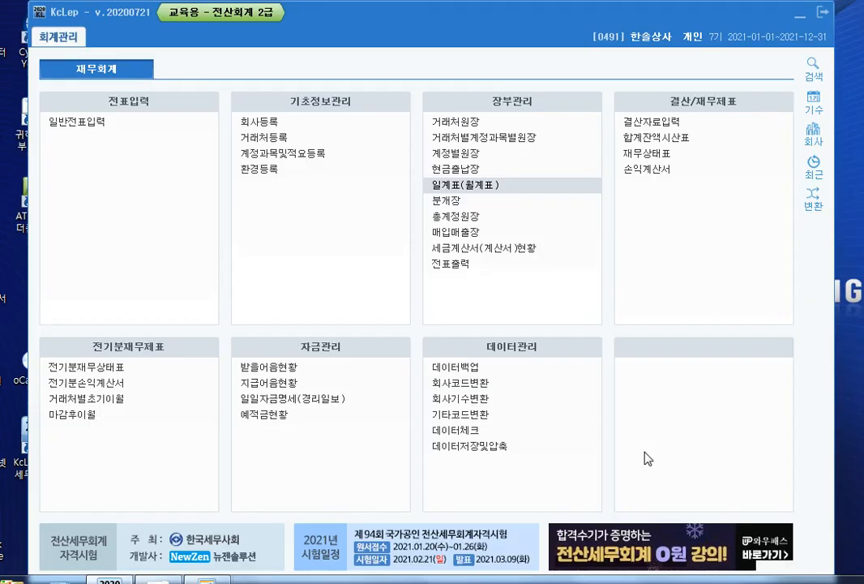
# Step: Look up account 0813 접대비 in the monthly 총계정원장 for January 1 to December 31, 2021
pyautogui.click(486, 218)
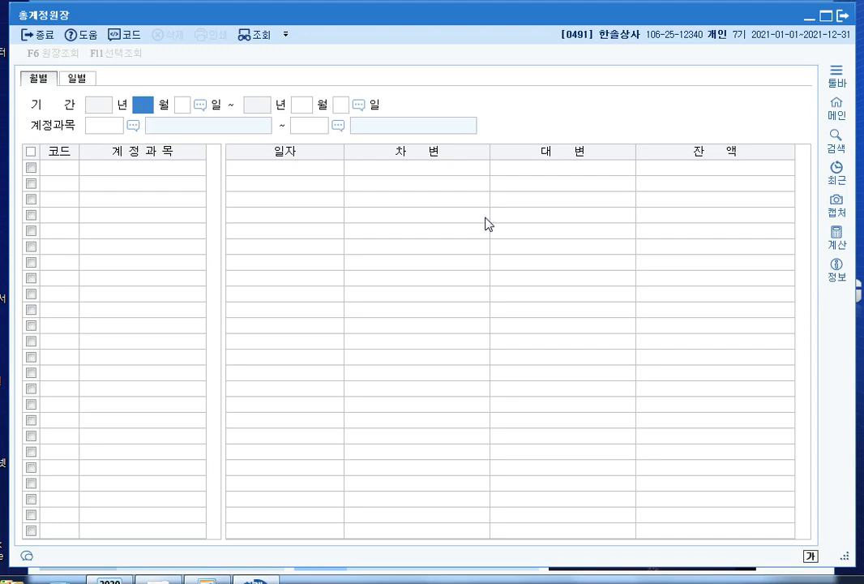
pyautogui.press('Return')
pyautogui.press('Return')
pyautogui.press('Return')
pyautogui.press('Return')
pyautogui.press('Return')
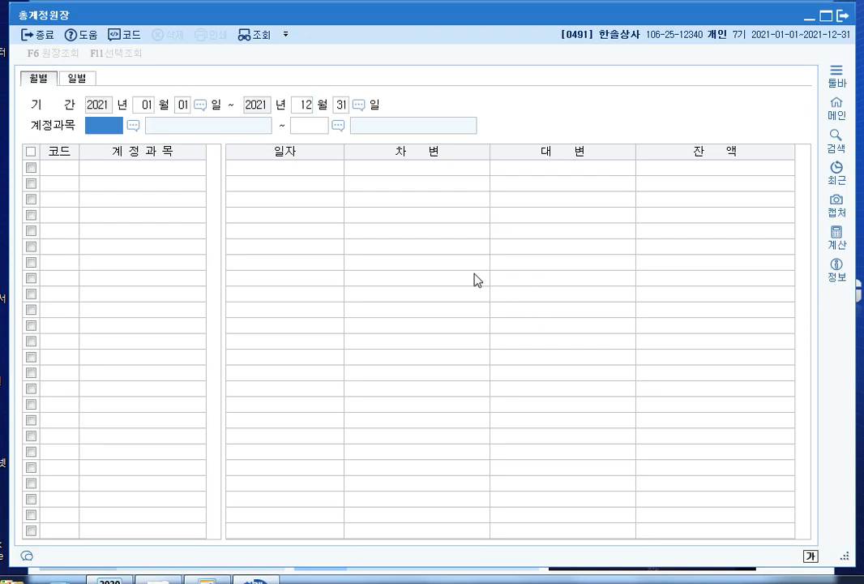
pyautogui.write('813')
pyautogui.press('Return')
pyautogui.write('8')
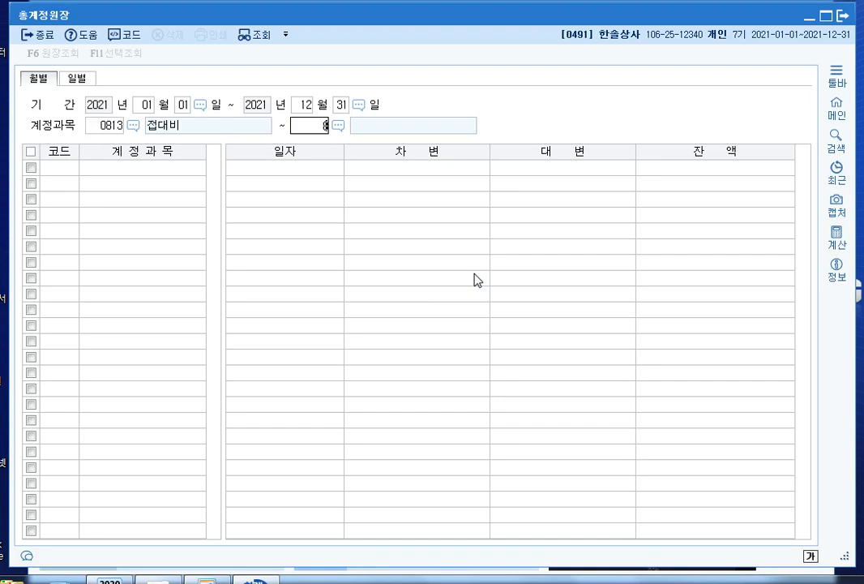
pyautogui.write('13')
pyautogui.press('Return')
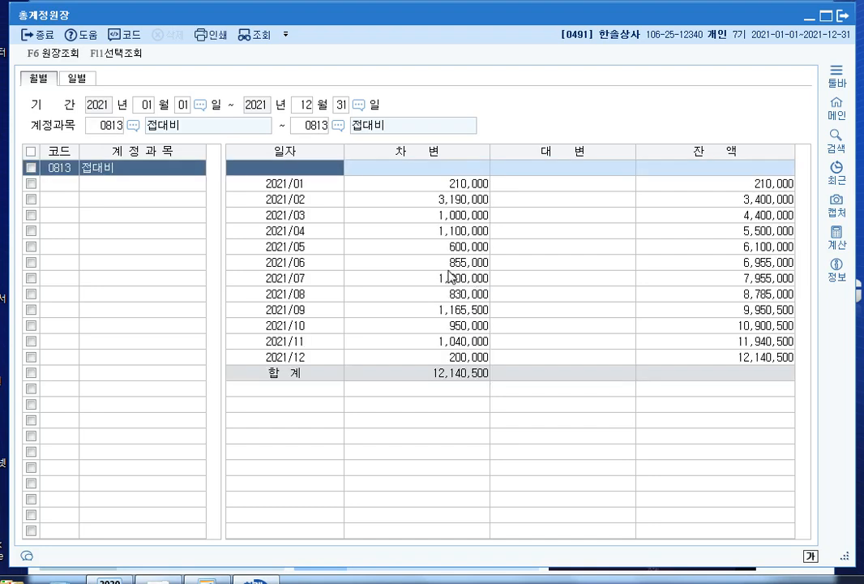
# Step: Compare the April, May and June 2021 debit amounts of 접대비 in the ledger
pyautogui.click(410, 232)
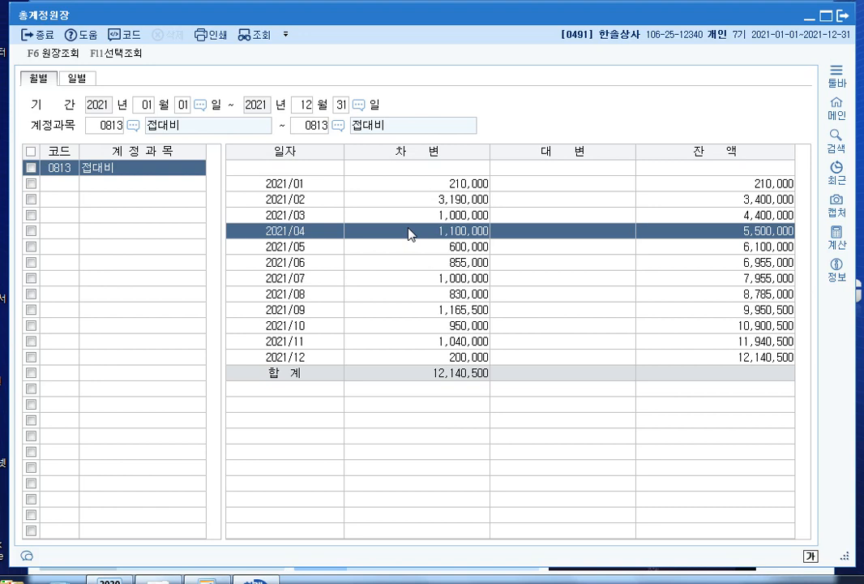
pyautogui.click(403, 247)
pyautogui.click(405, 262)
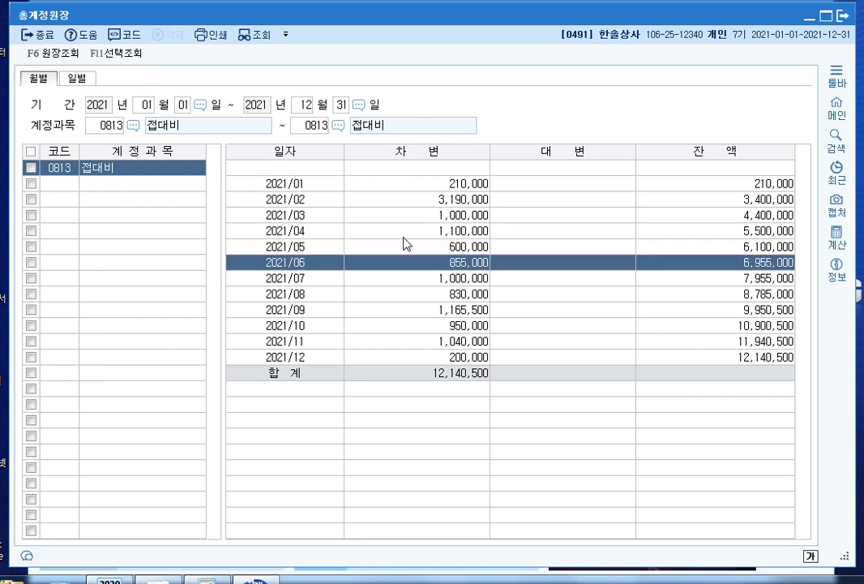
pyautogui.click(405, 232)
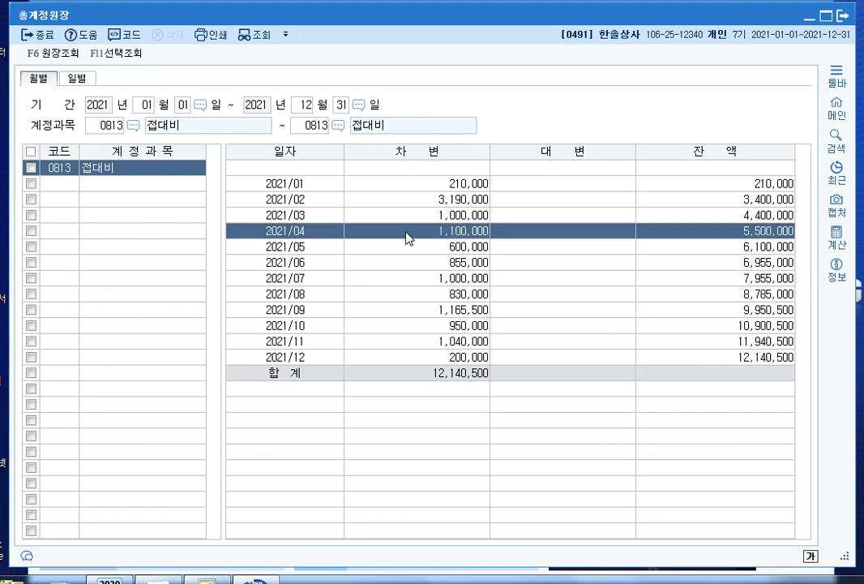
pyautogui.click(453, 248)
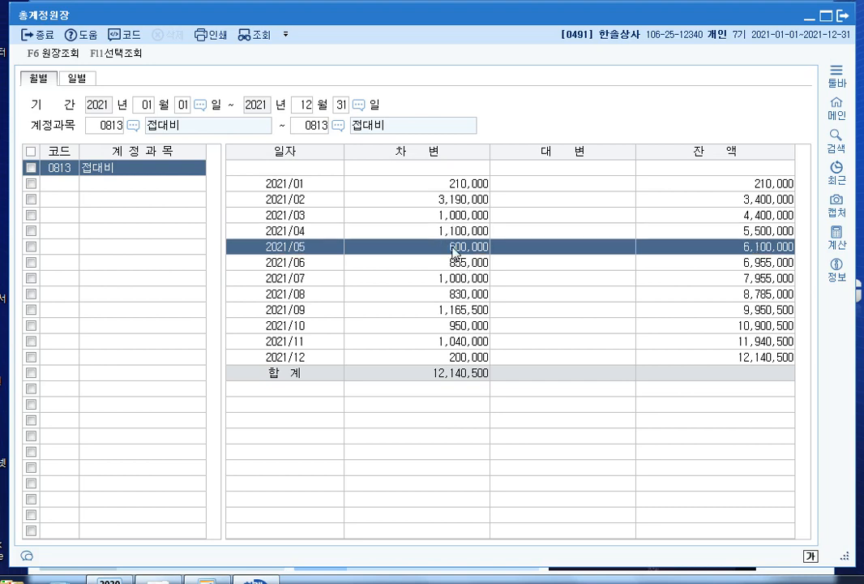